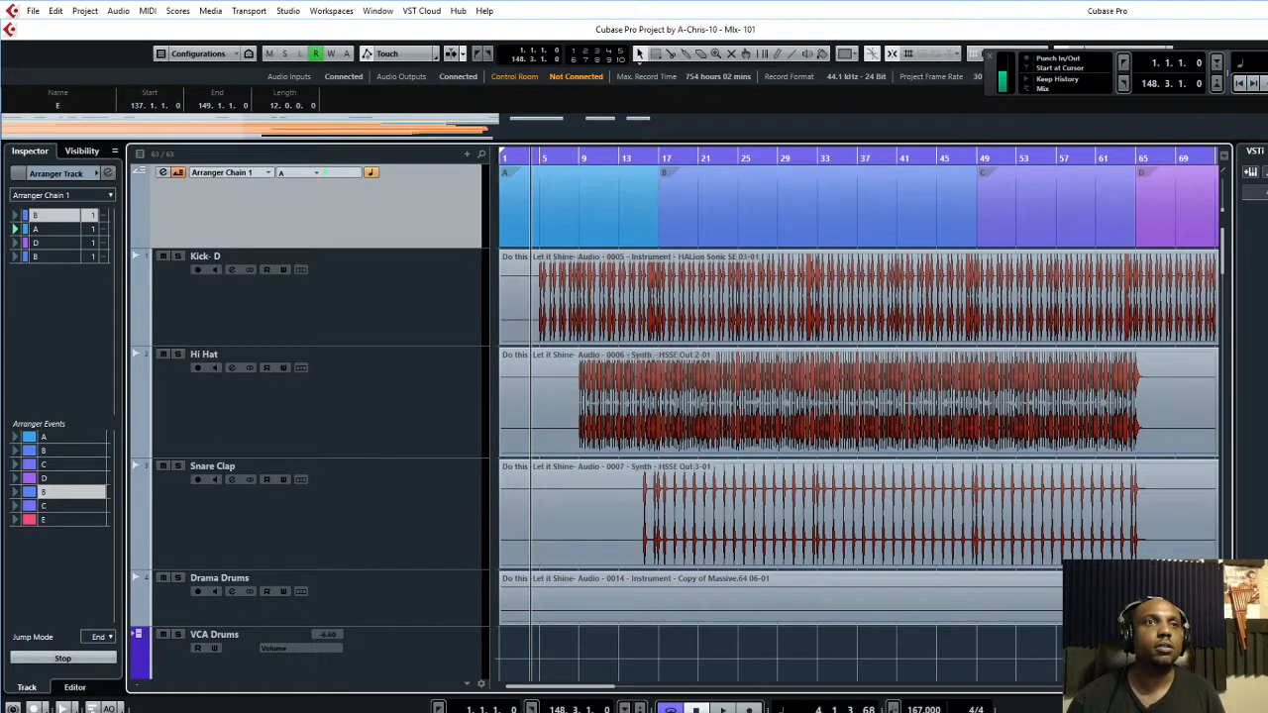
Open the MixConsole and examine the channel layout from the drums and instruments through the vocals, effects and master channels.
click(361, 678)
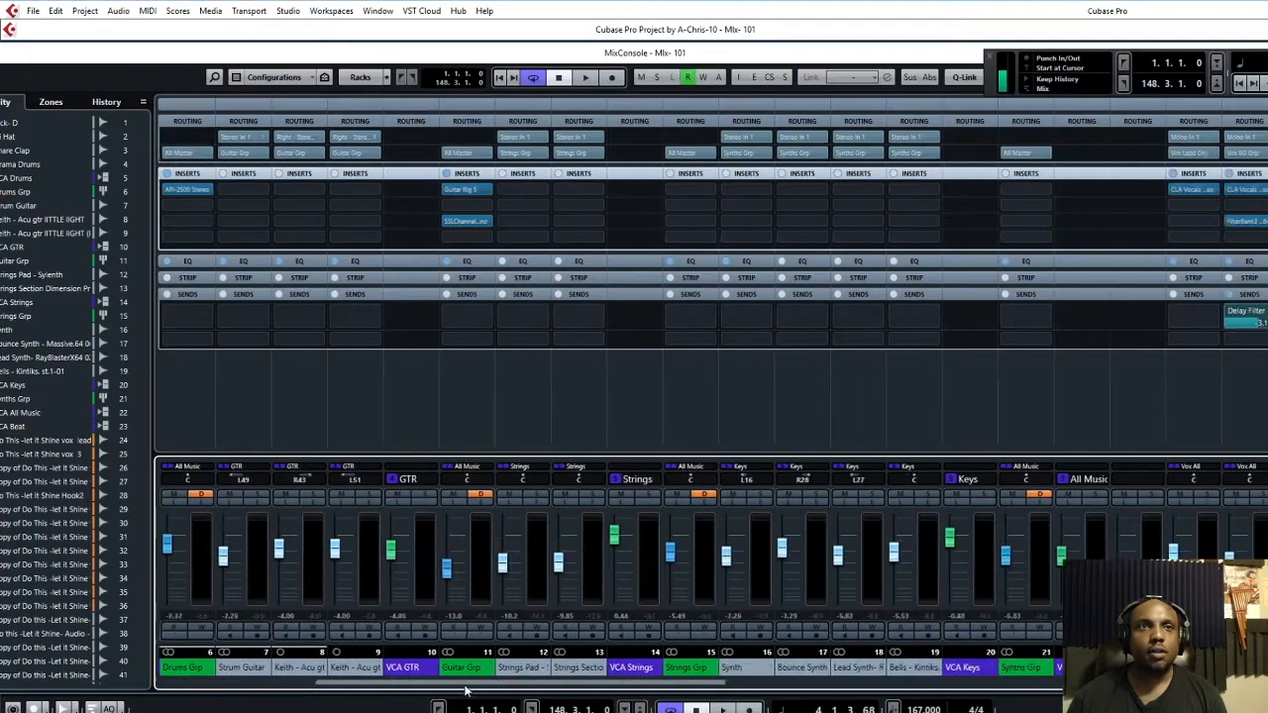
drag(351, 678, 560, 655)
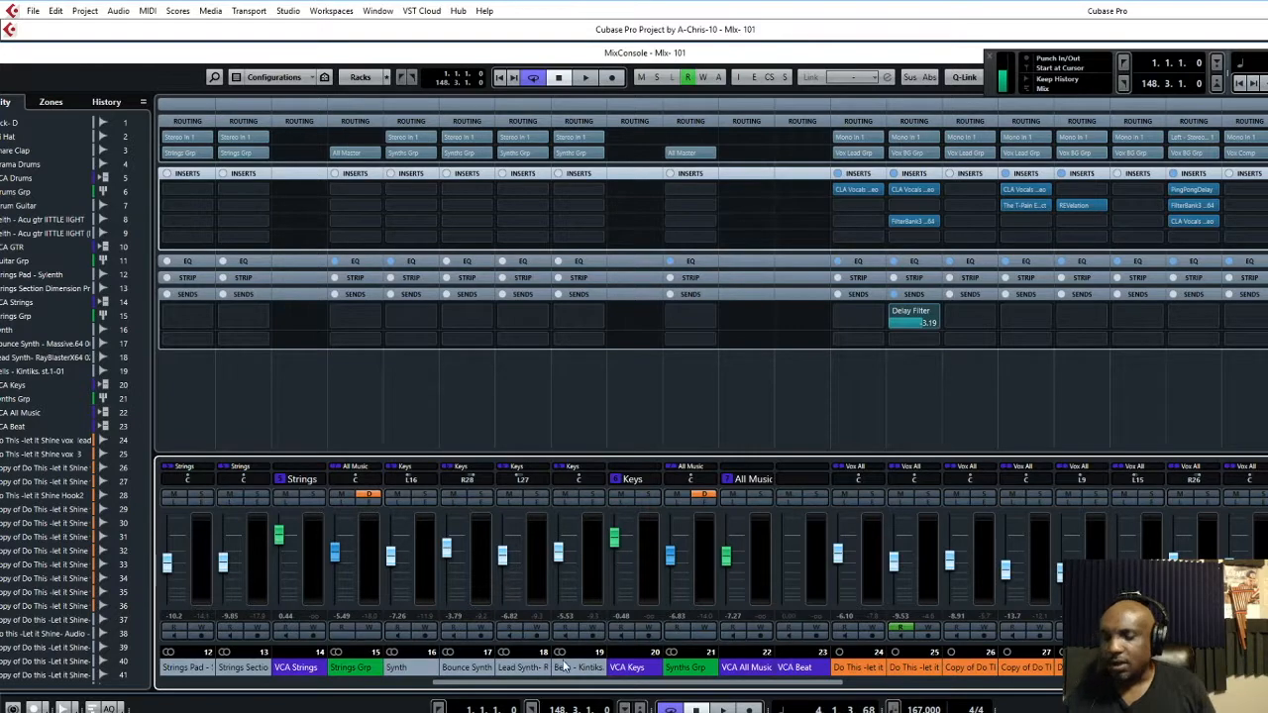
drag(569, 661, 837, 669)
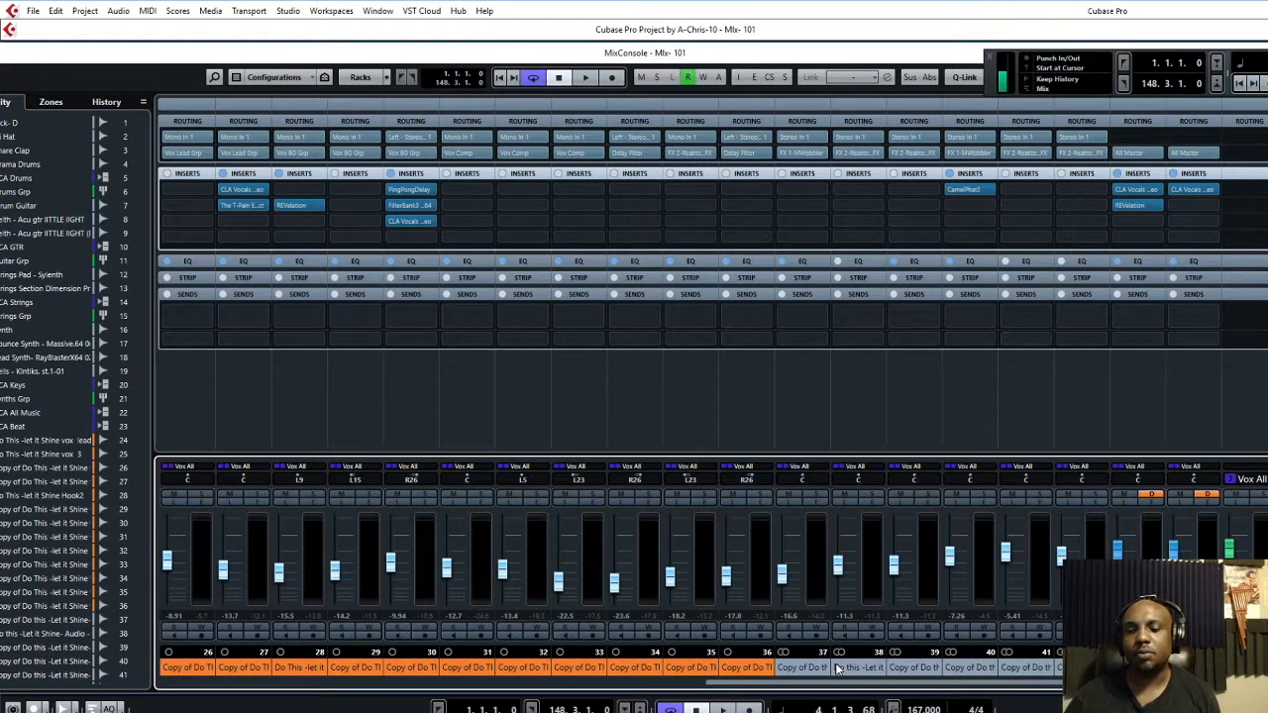
drag(837, 669, 664, 692)
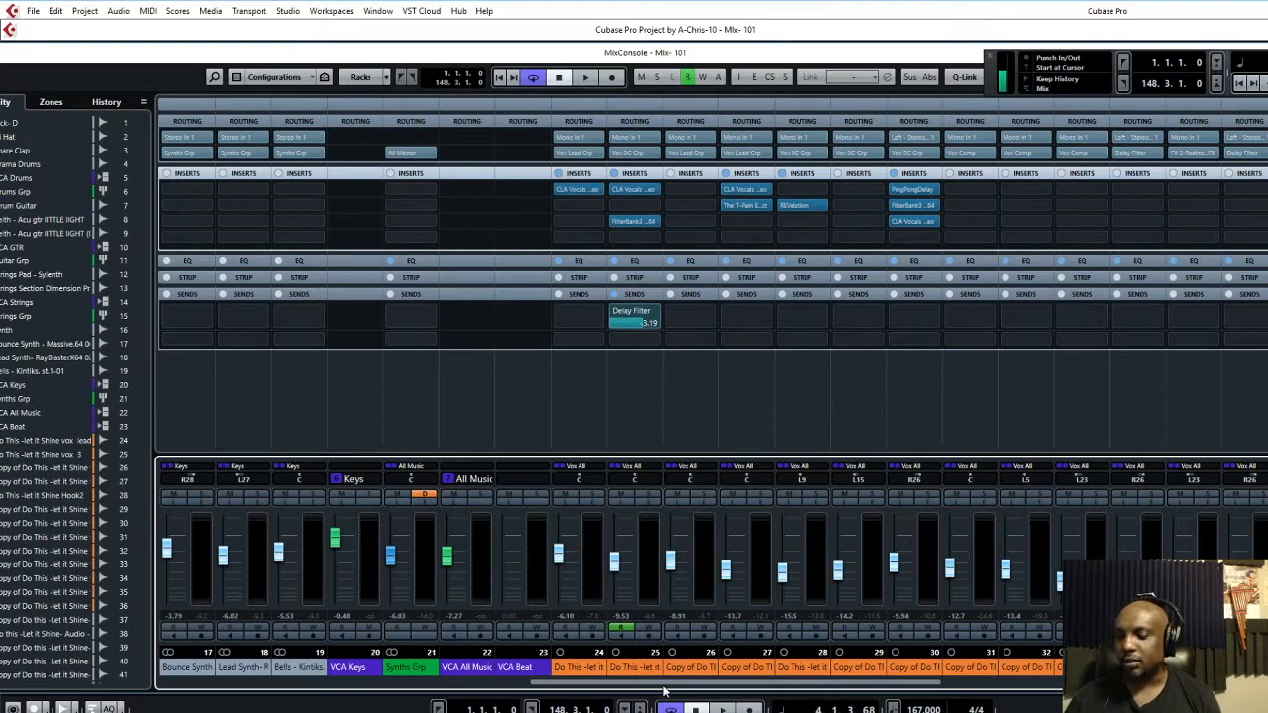
drag(664, 691, 824, 697)
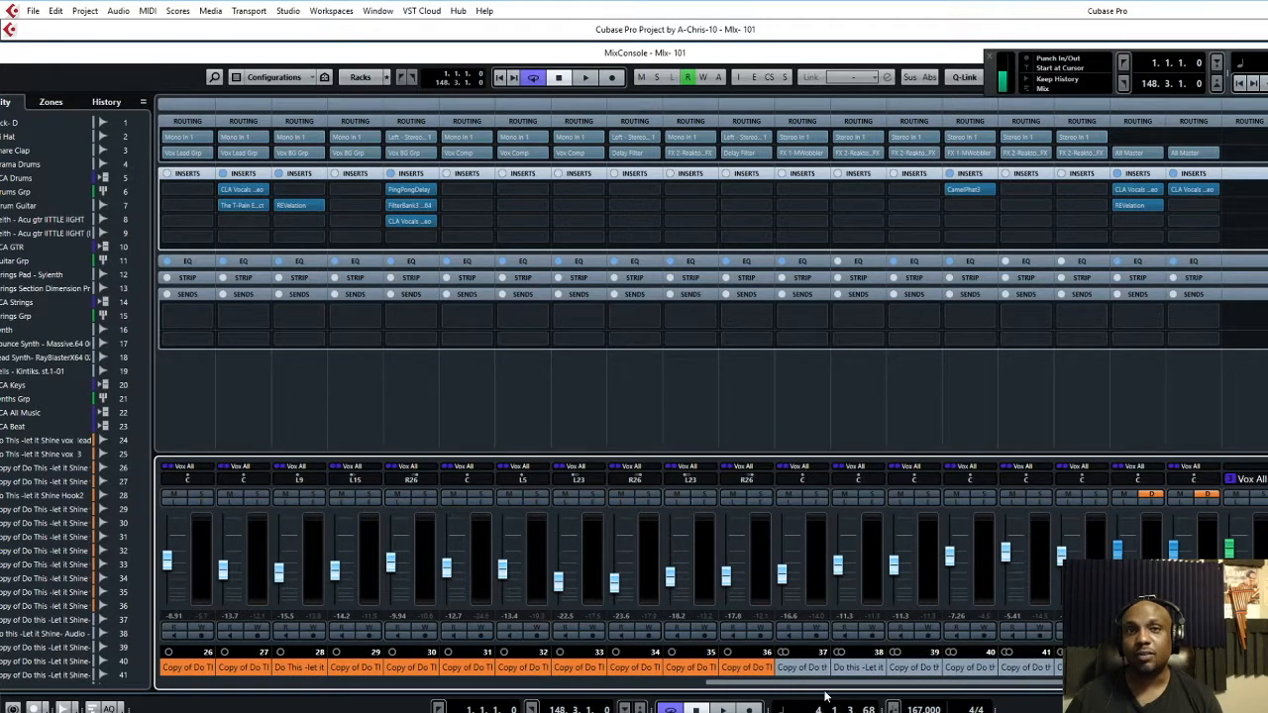
drag(824, 698, 966, 693)
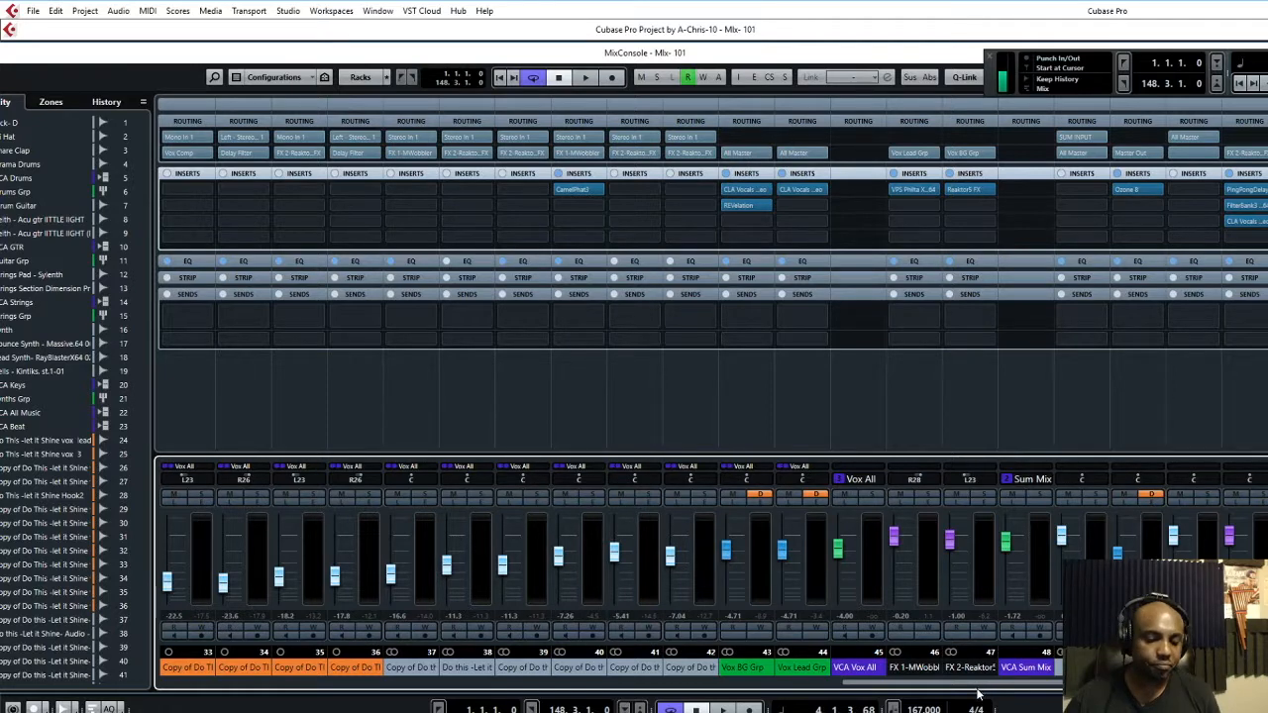
scroll(979, 691, down, 2)
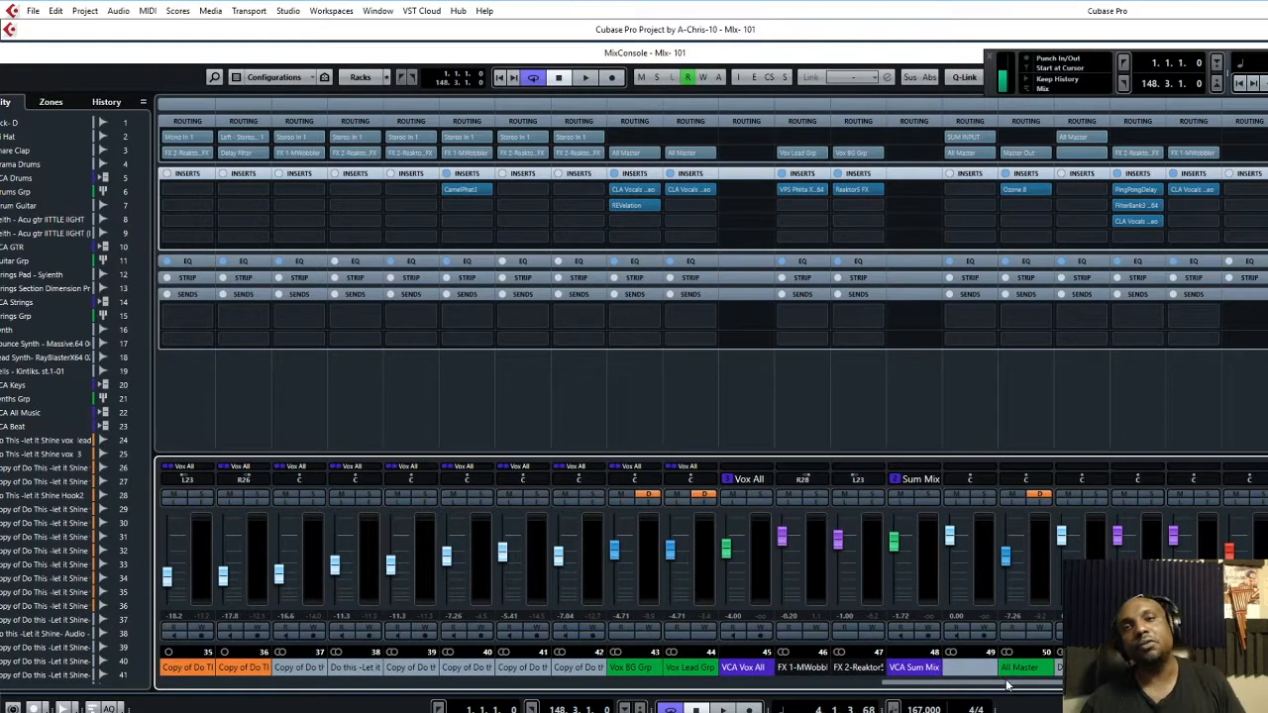
scroll(1014, 683, down, 2)
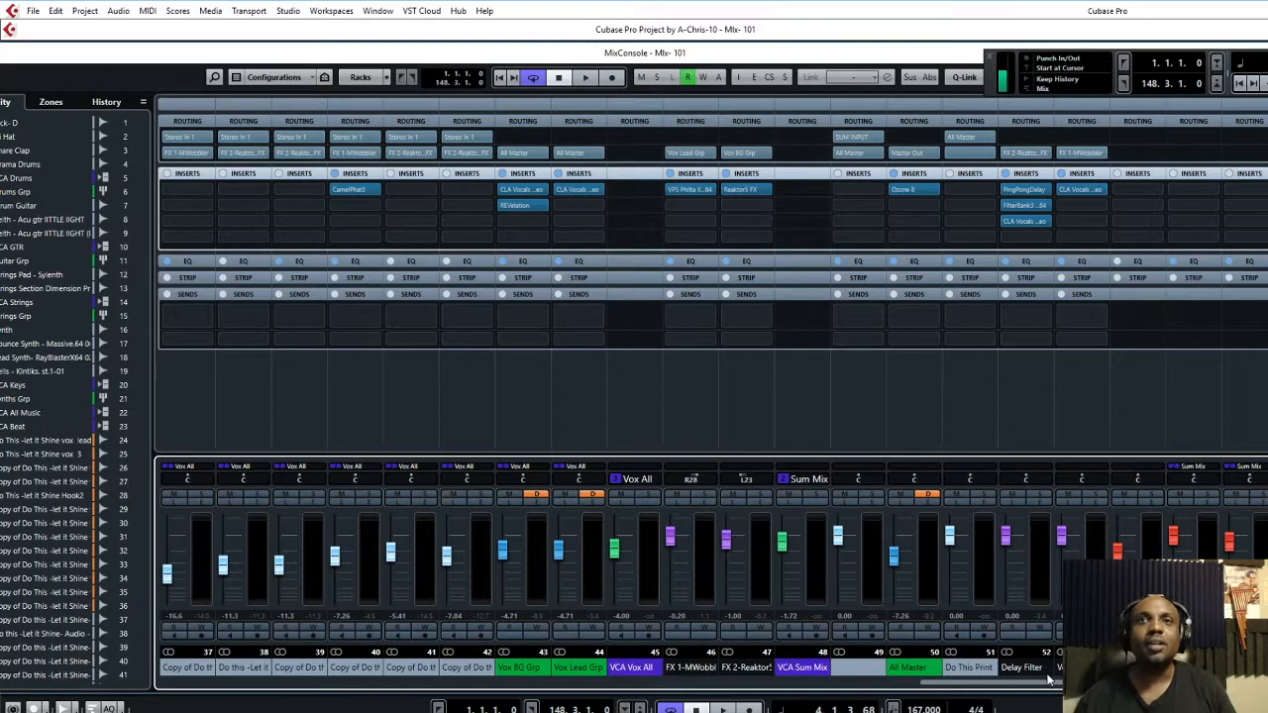
scroll(1014, 683, down, 2)
scroll(609, 571, up, 20)
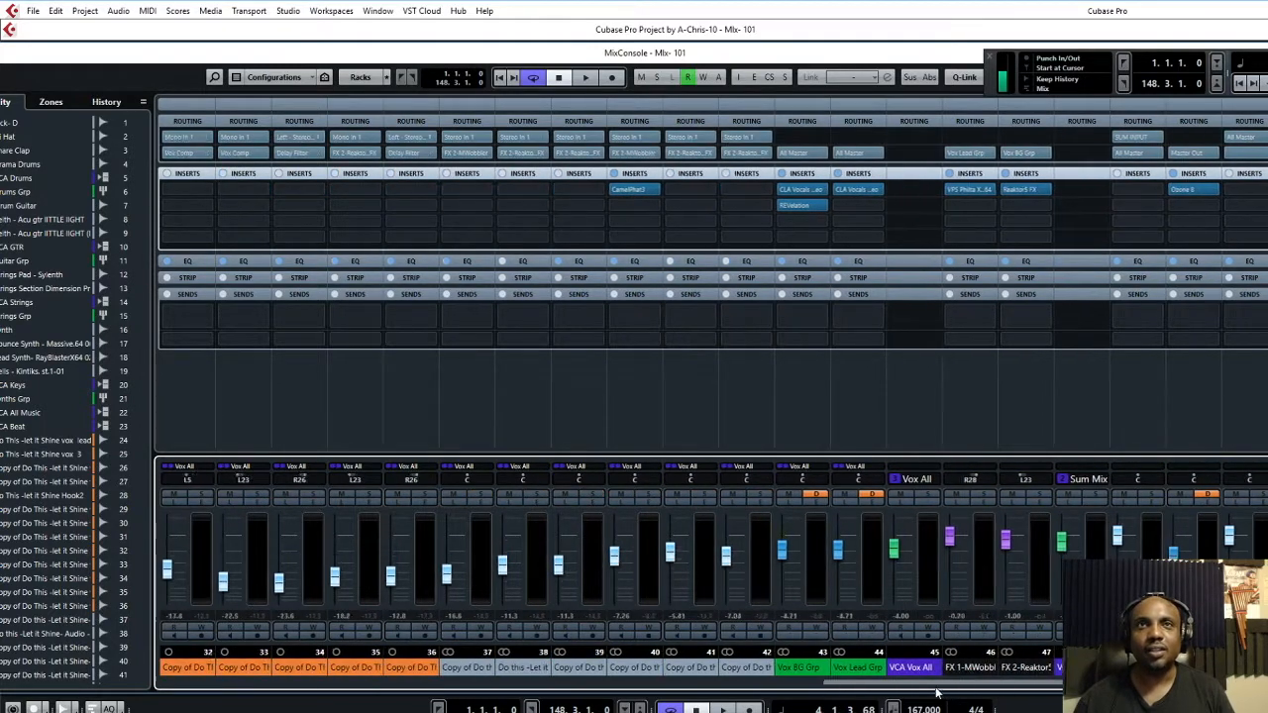
scroll(609, 571, up, 2)
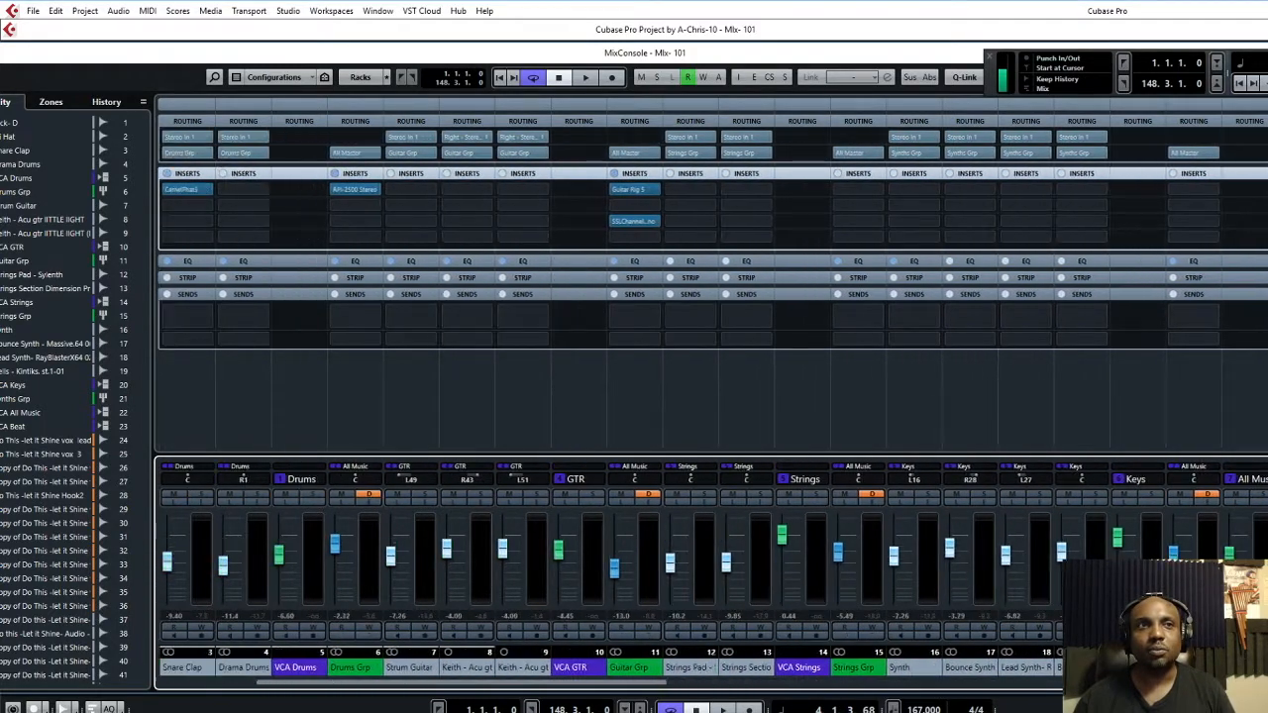
Lower the VCA GTR fader to -7.73 dB.
scroll(609, 572, up, 4)
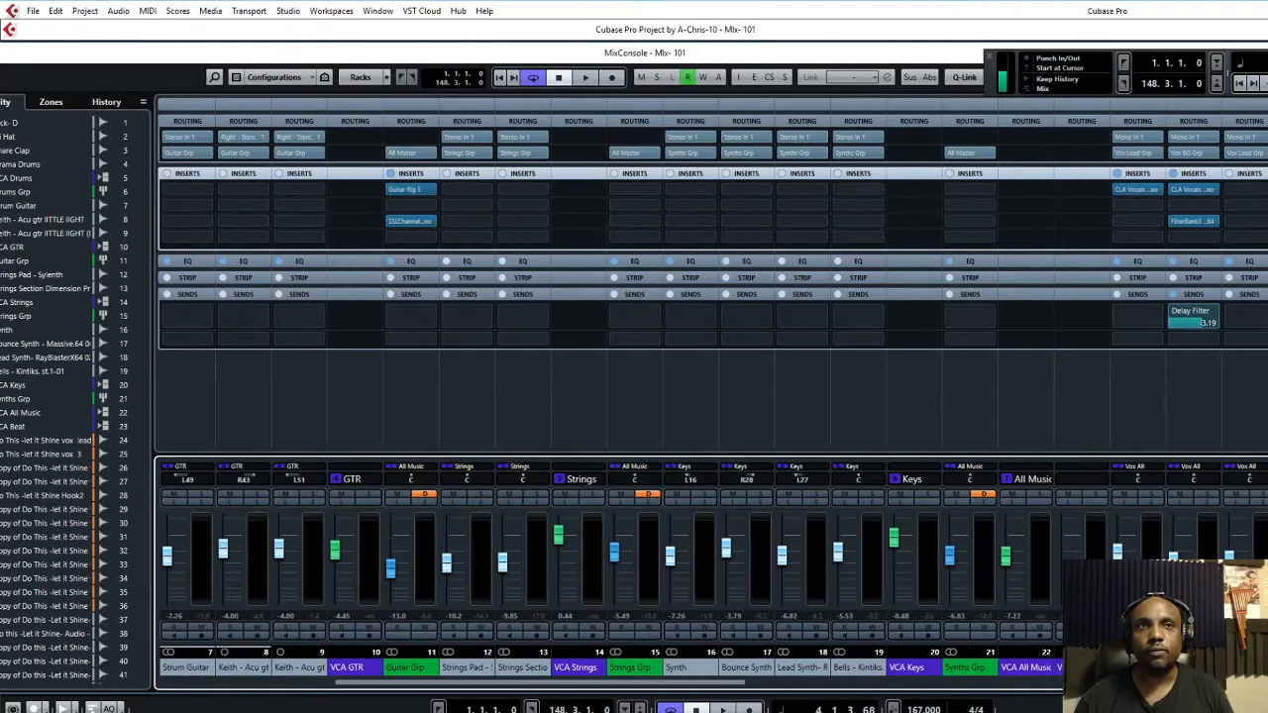
mouse_move(349, 709)
mouse_down()
mouse_move(331, 709)
mouse_move(368, 709)
mouse_up()
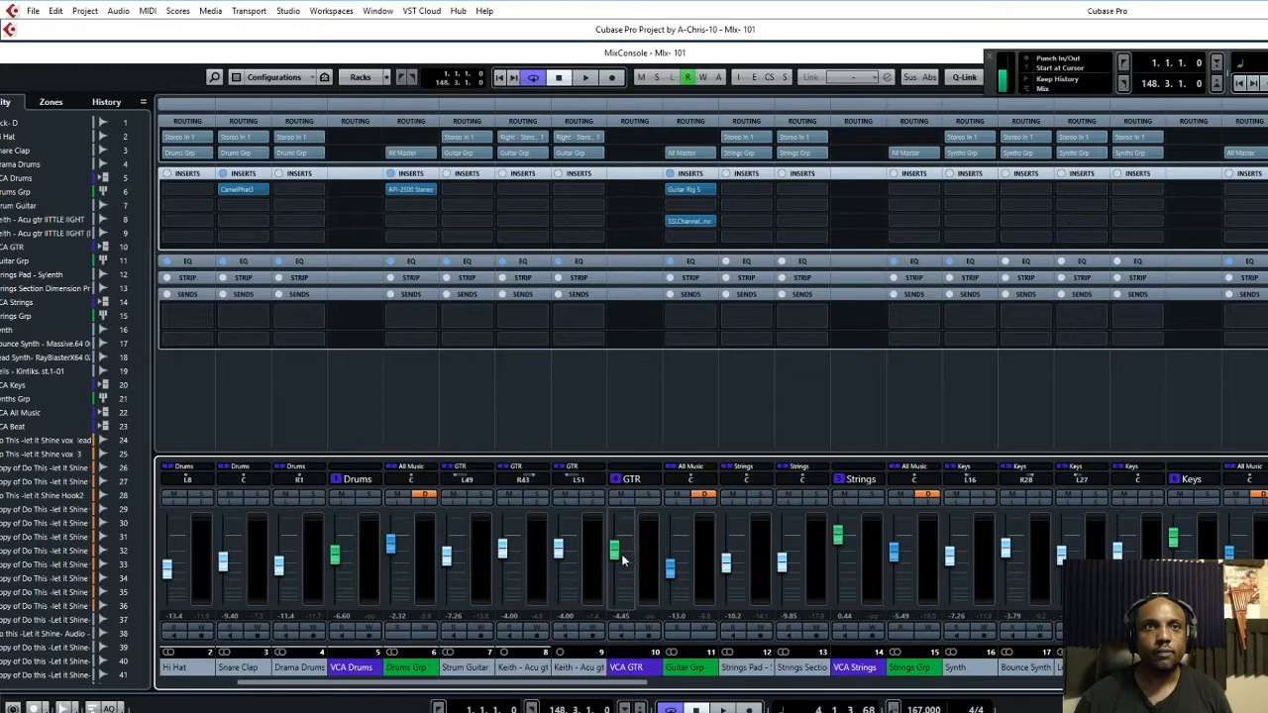
drag(616, 555, 622, 566)
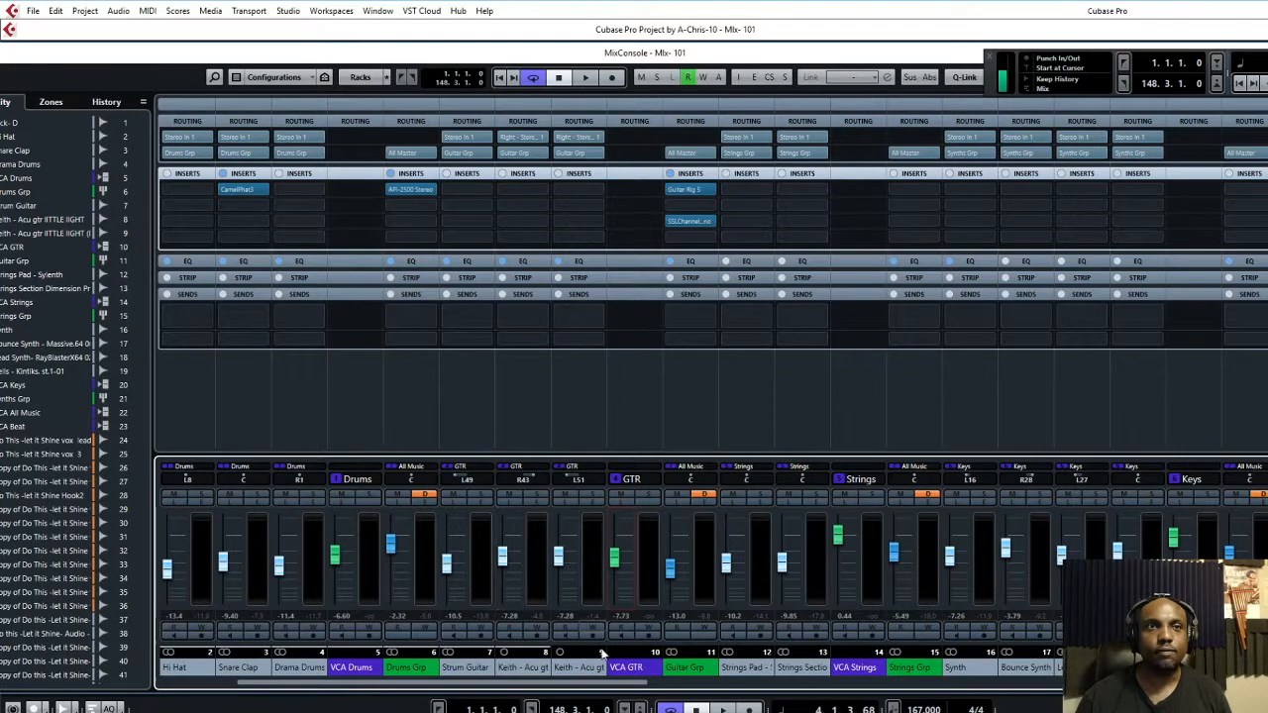
Review the vocal channels, vocal groups, Sum Mix VCA and master channels, returning to the input channels at the start of the mixer.
drag(639, 684, 1037, 651)
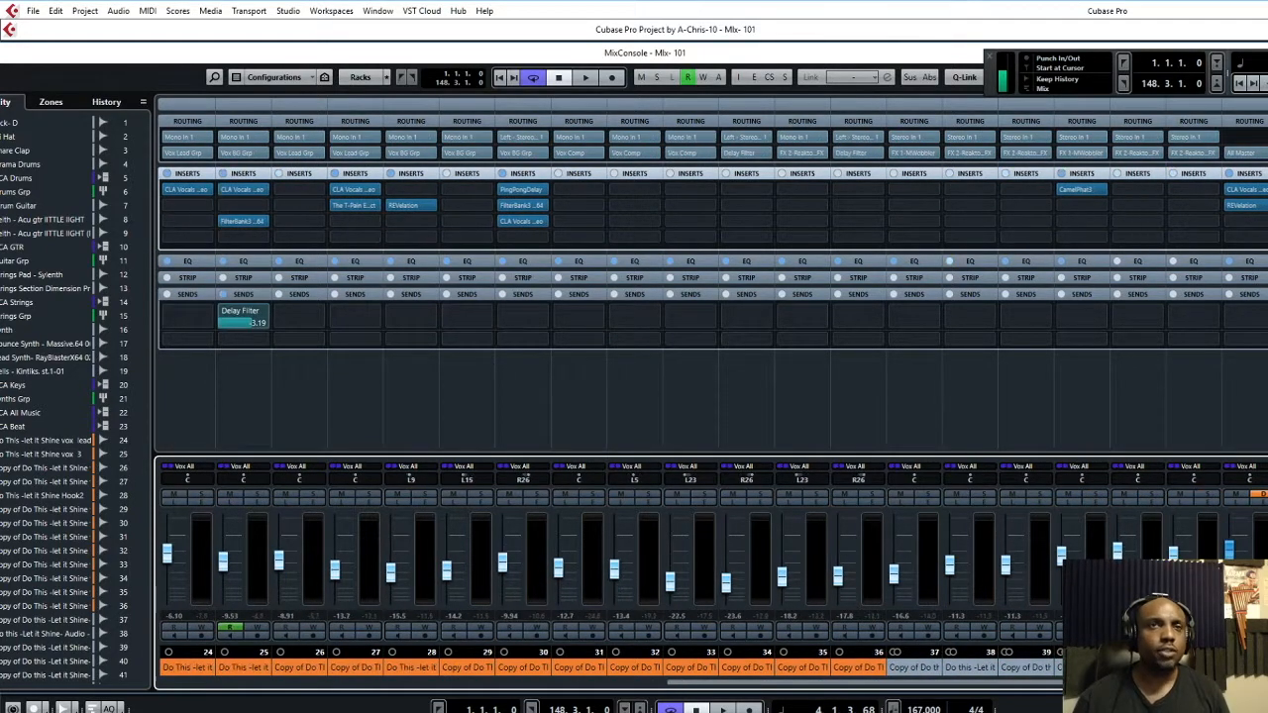
drag(1060, 657, 1236, 656)
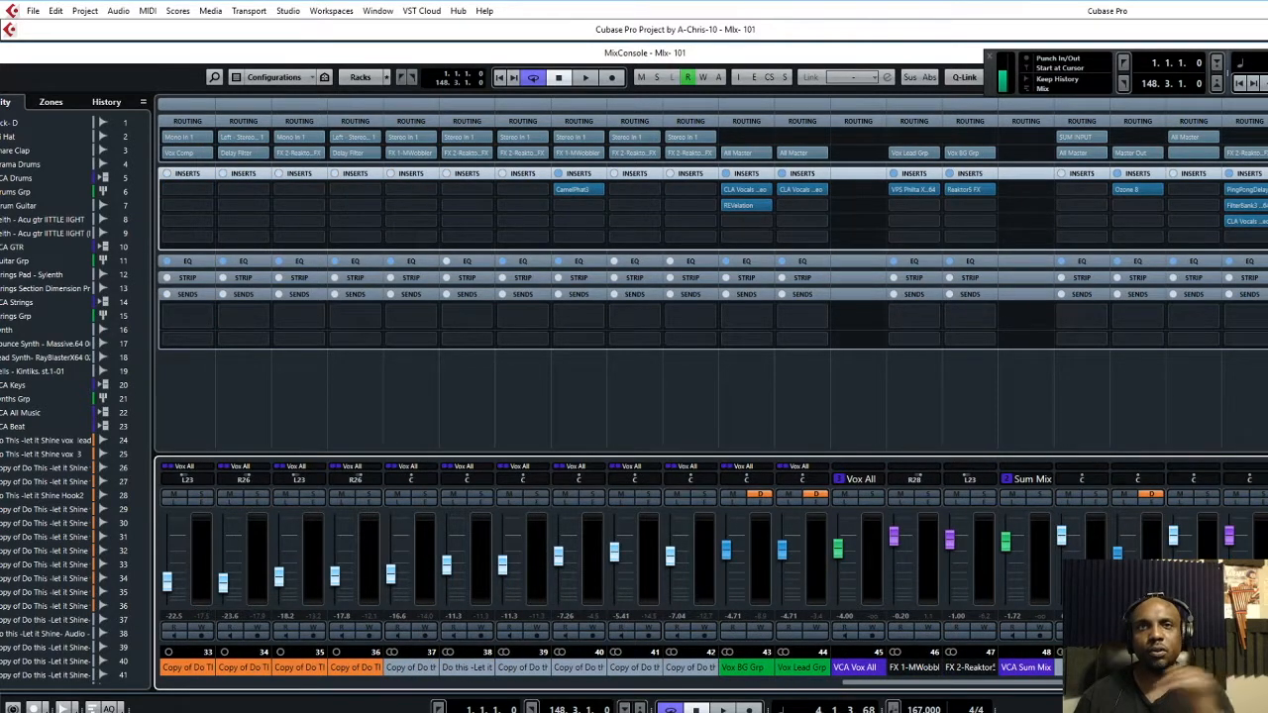
drag(1208, 656, 1264, 683)
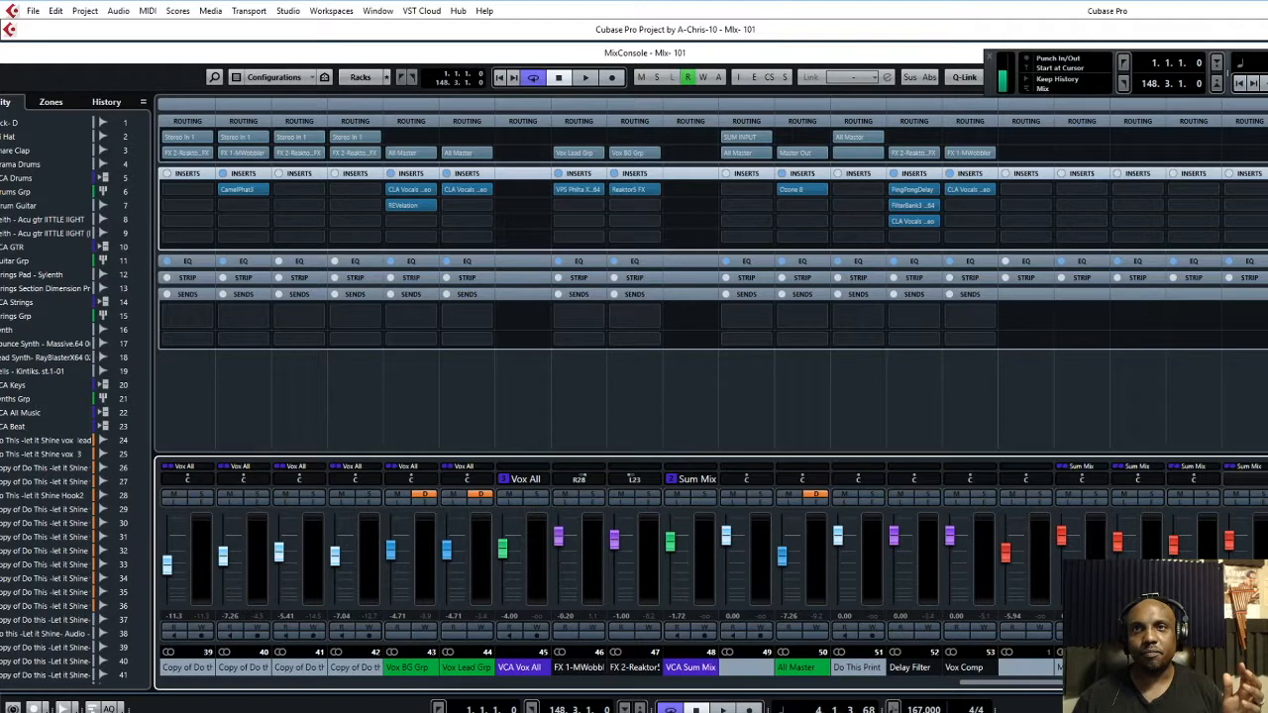
scroll(711, 396, left, 7)
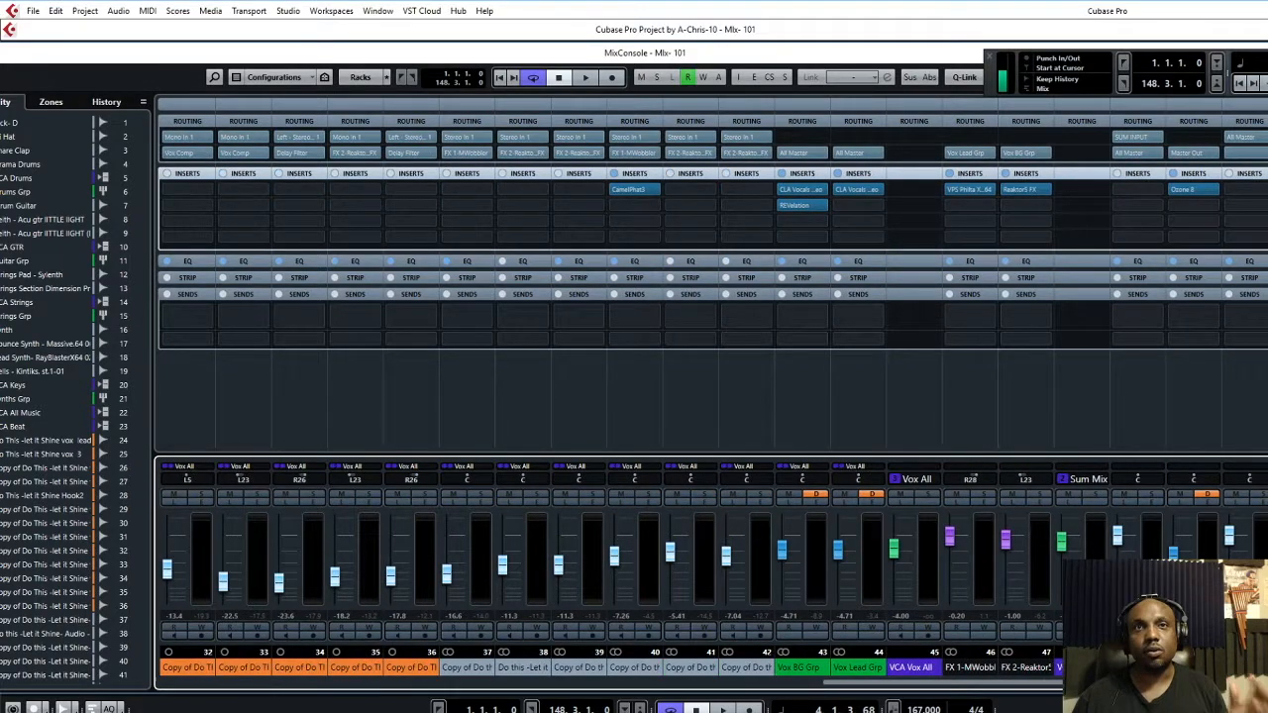
scroll(711, 396, left, 1)
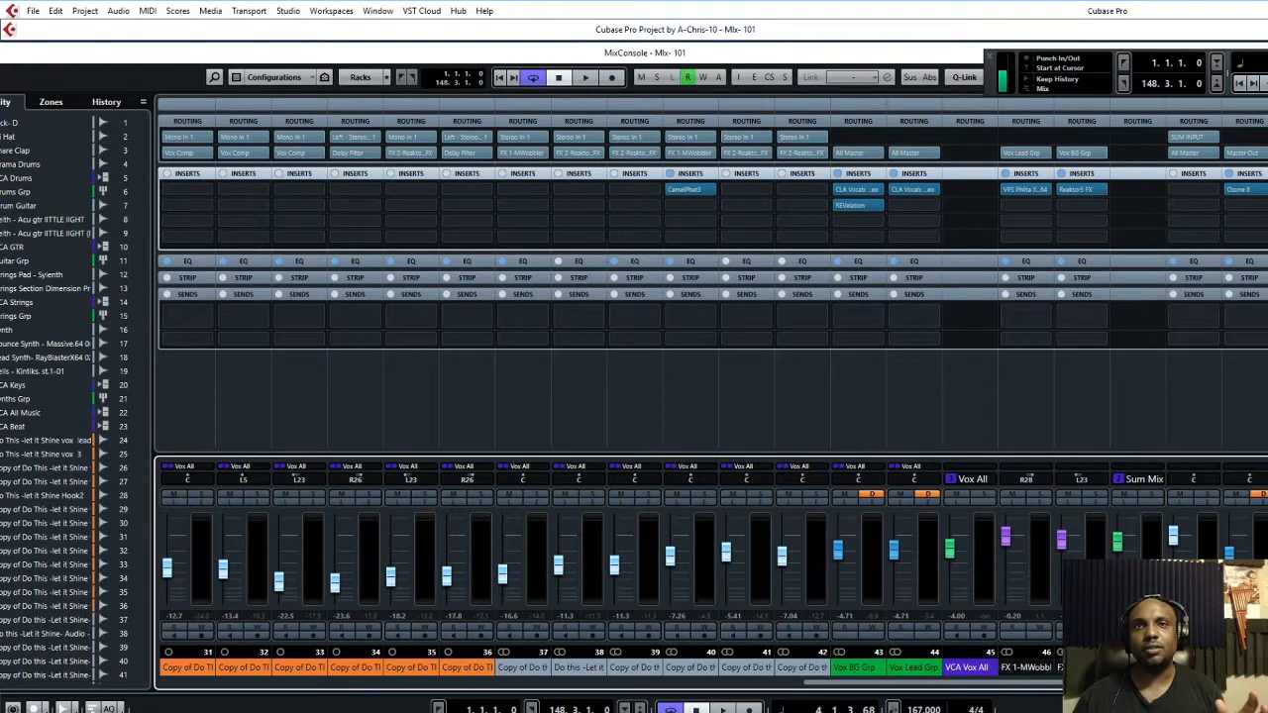
scroll(711, 396, left, 4)
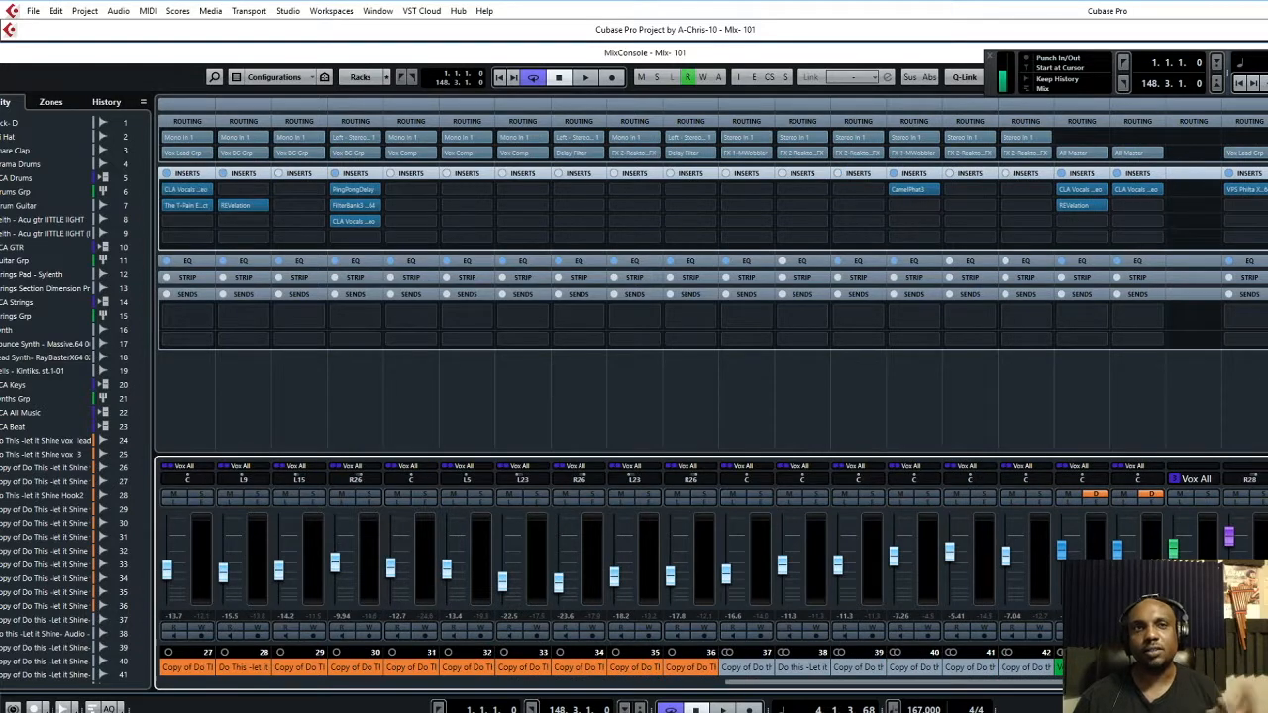
scroll(711, 396, left, 20)
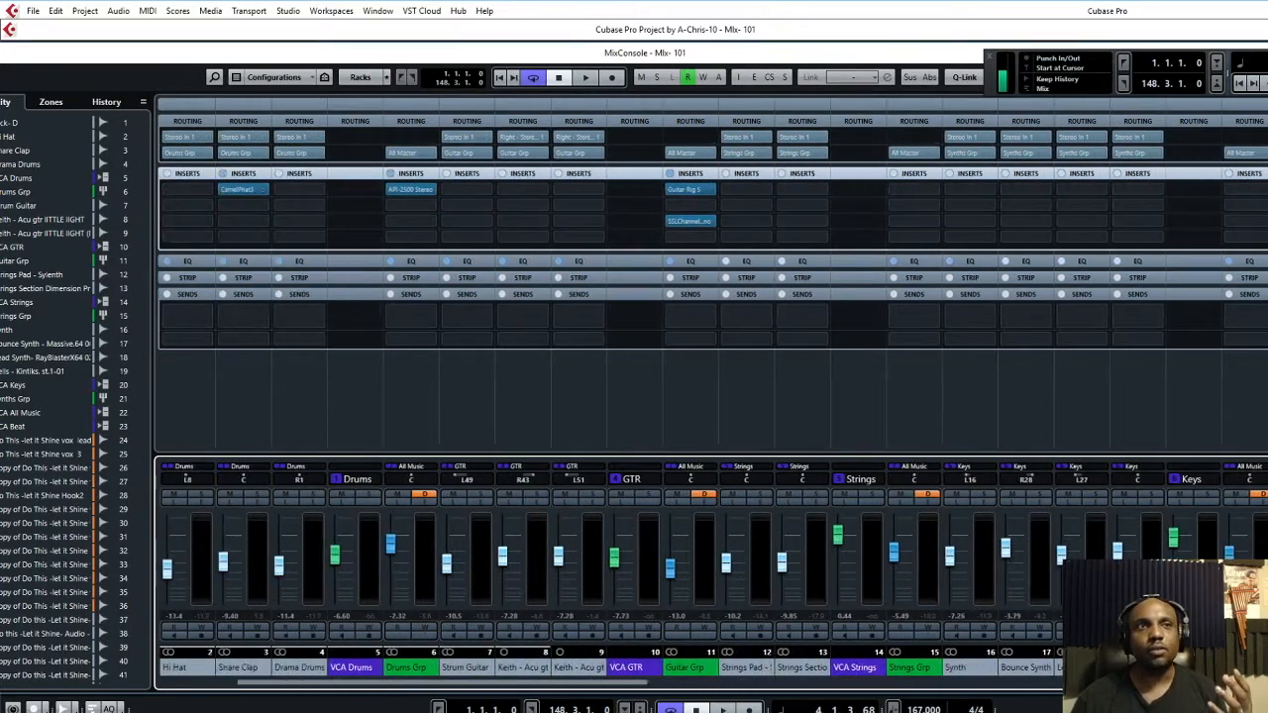
scroll(711, 396, left, 1)
scroll(711, 396, left, 3)
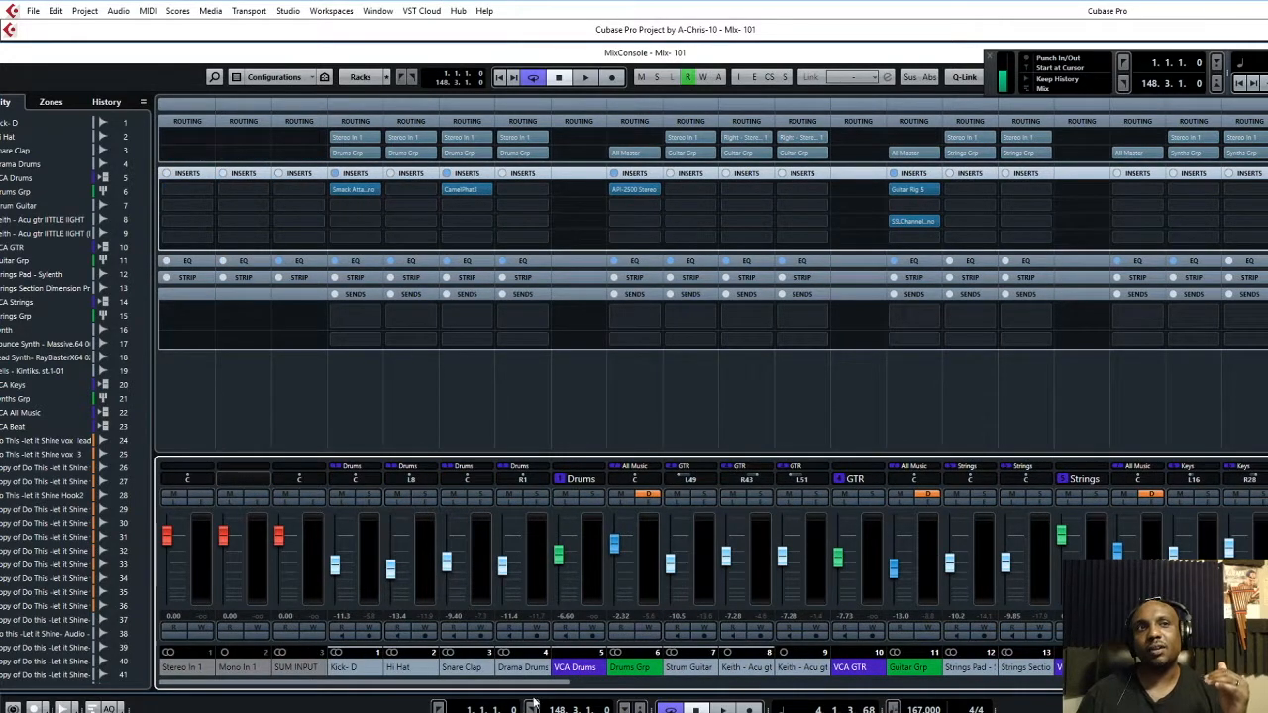
Examine how the drum, guitar, strings, keys and lead vocal channels are arranged alongside their groups and VCA faders.
scroll(570, 683, right, 1)
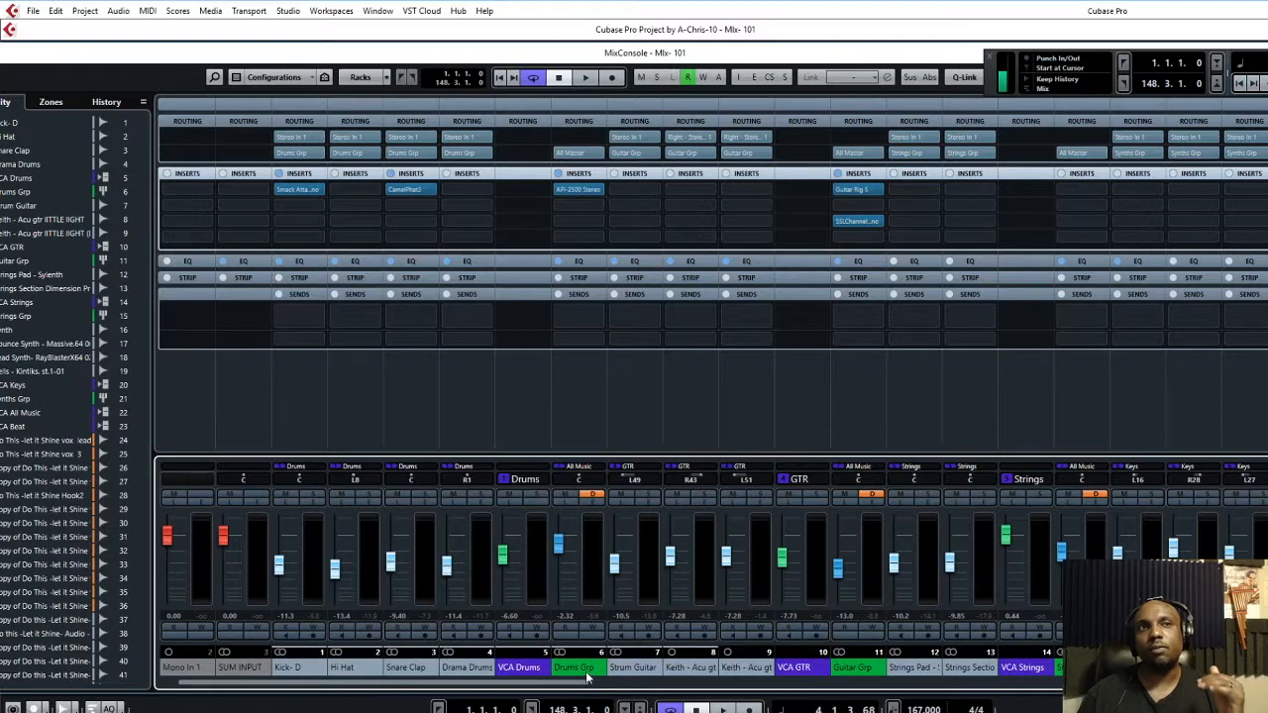
scroll(580, 681, right, 2)
scroll(638, 664, right, 1)
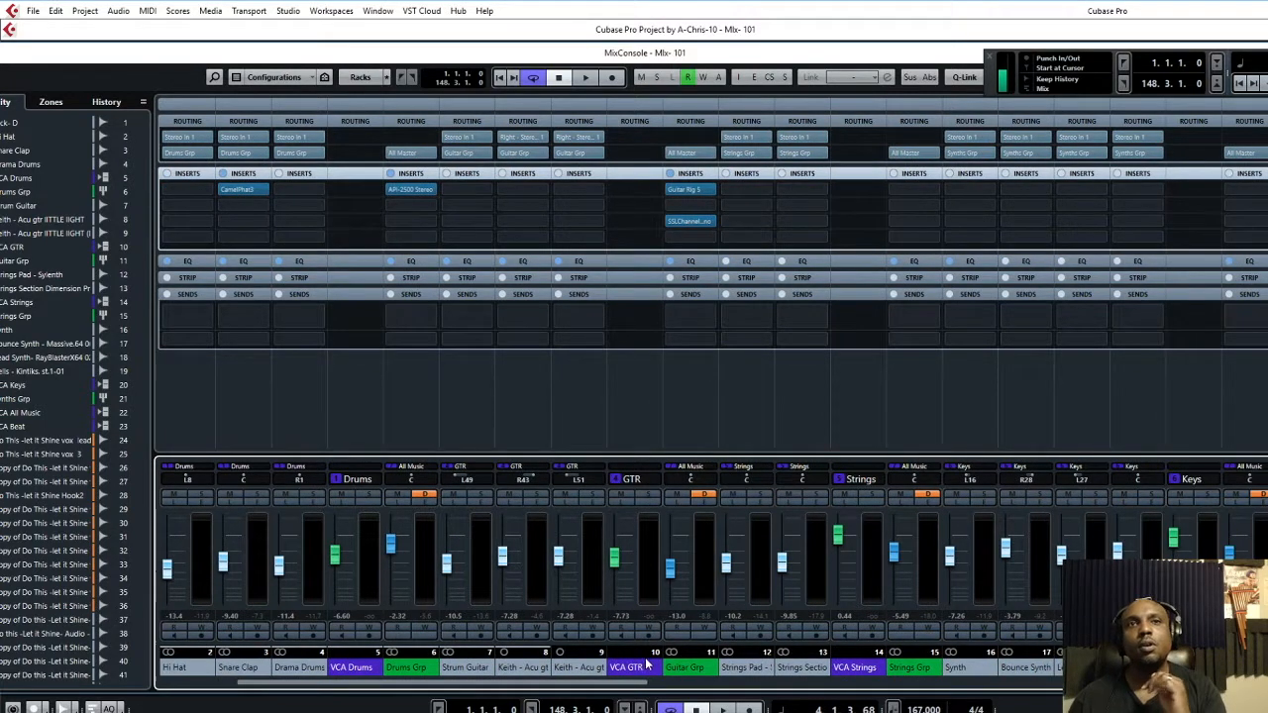
scroll(669, 665, right, 2)
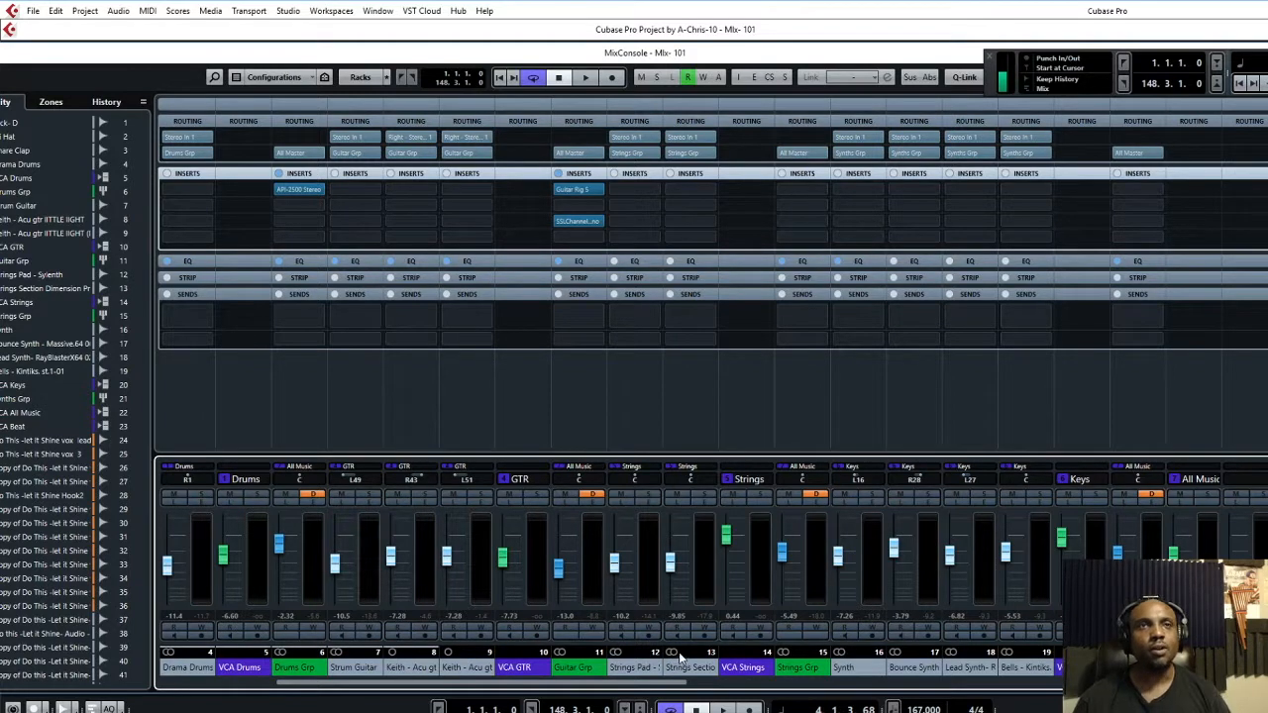
scroll(678, 661, left, 6)
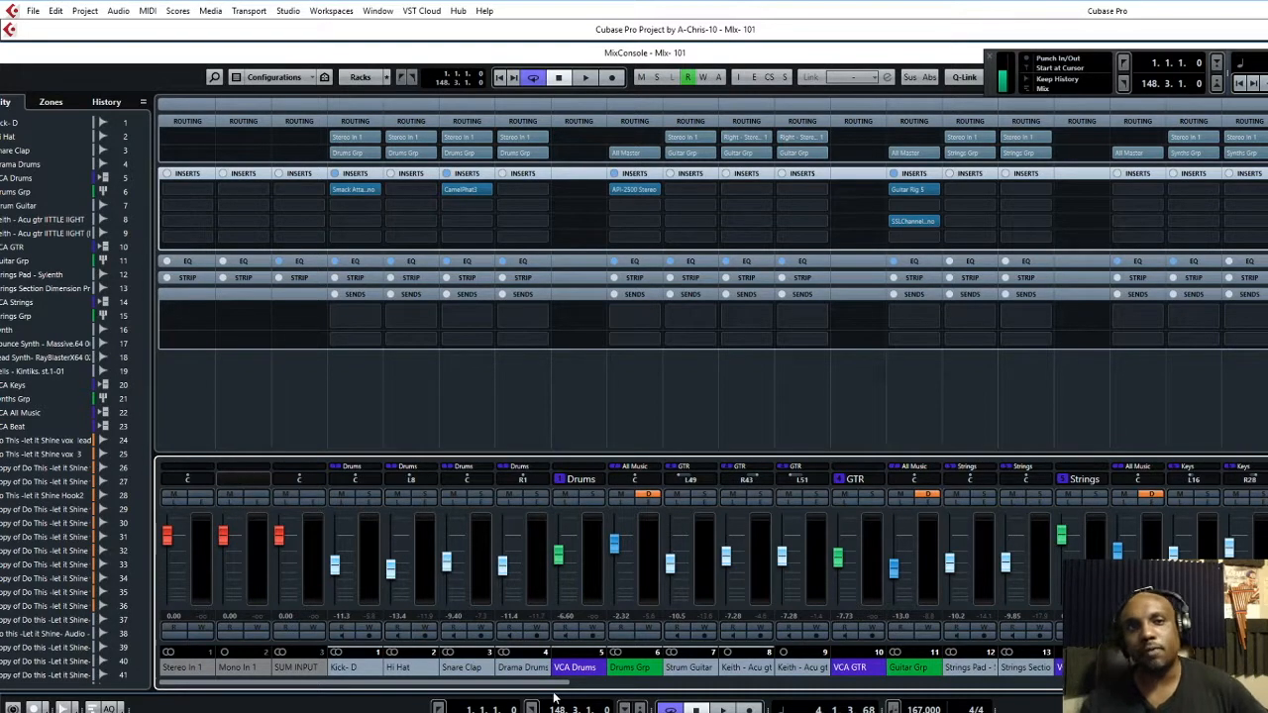
drag(557, 688, 951, 696)
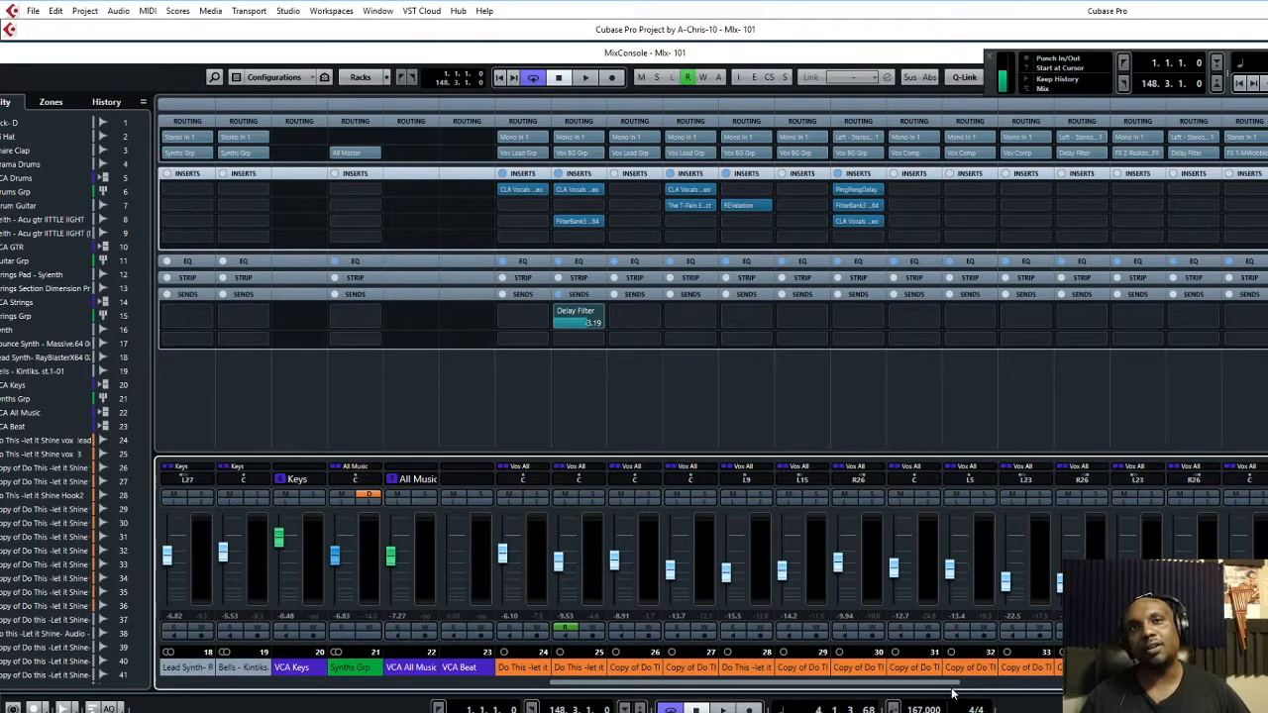
drag(950, 693, 584, 705)
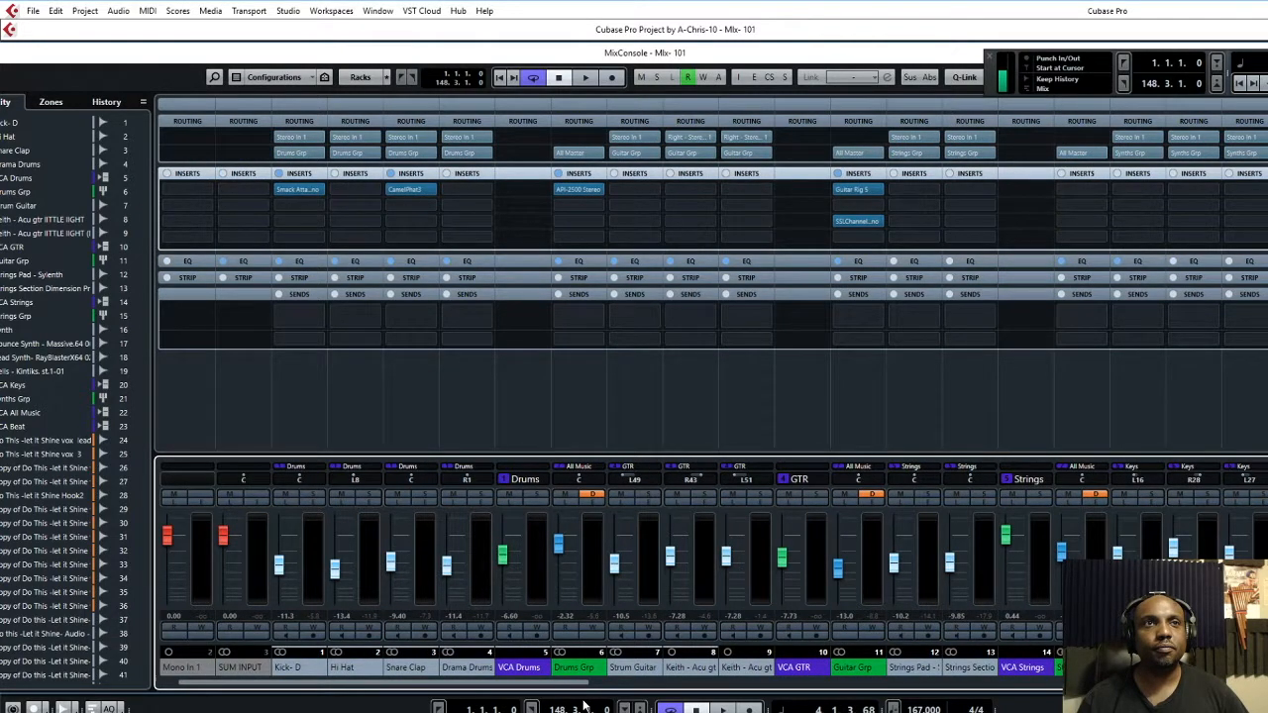
drag(585, 705, 552, 707)
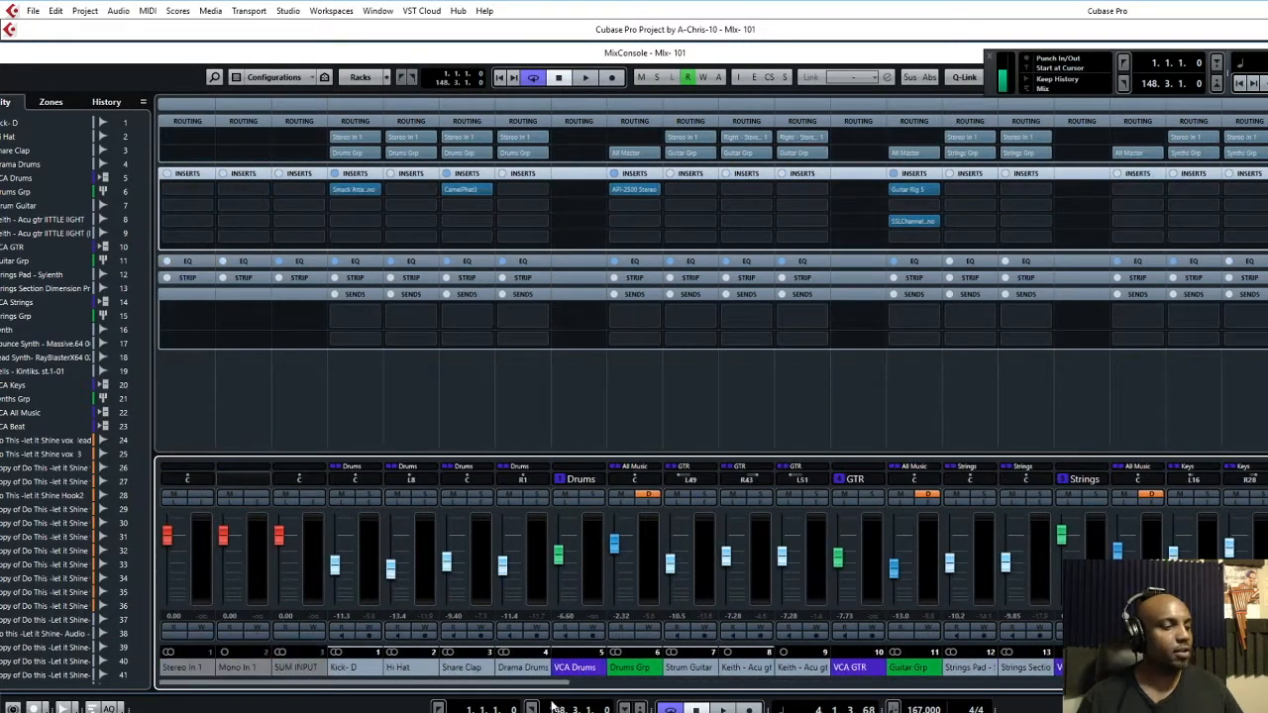
Start playback and lower the fader of vocal channel 26 to -10.8 dB.
key(space)
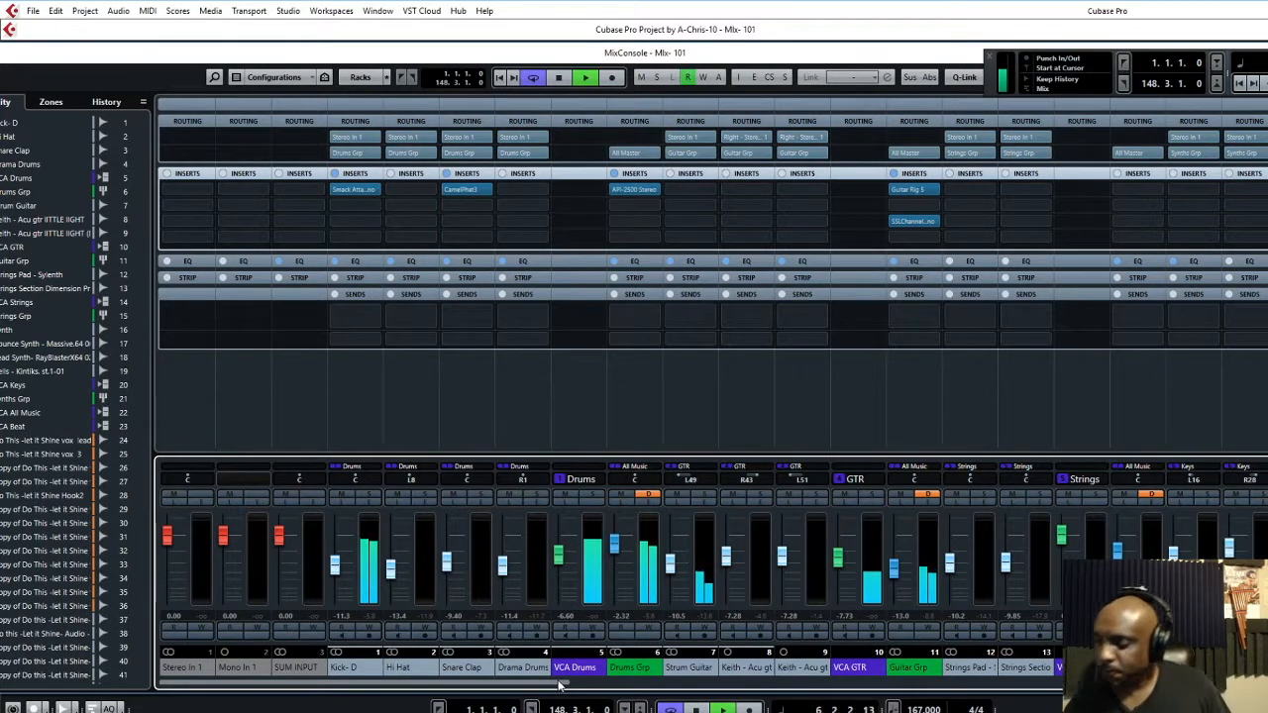
drag(558, 687, 908, 693)
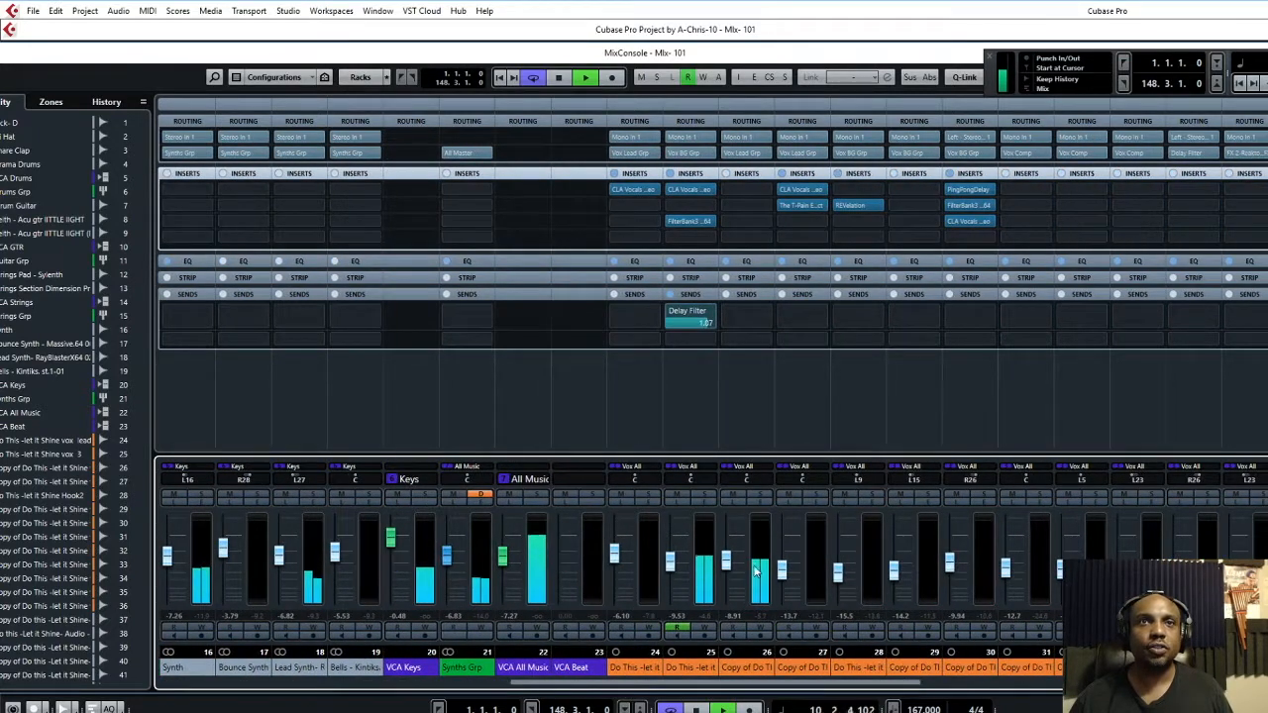
drag(728, 562, 735, 569)
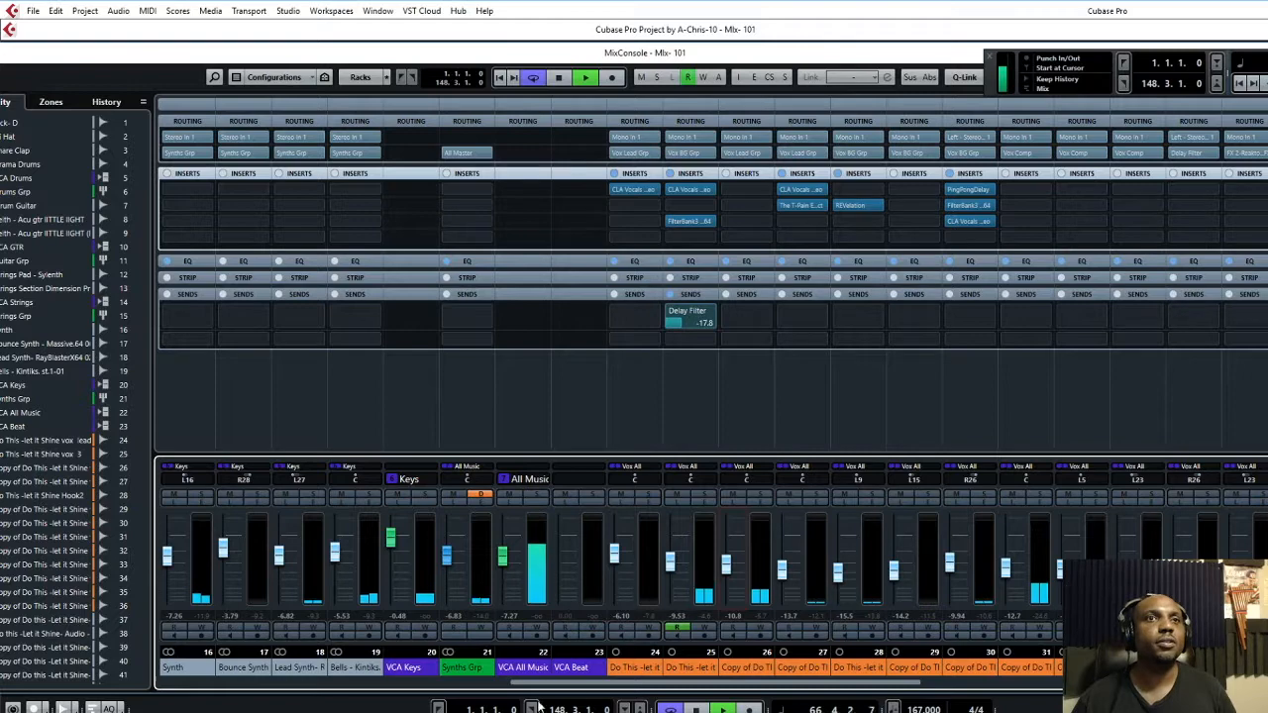
Move the MixConsole window aside and bring the project window with the arranger track to the front.
drag(582, 683, 231, 683)
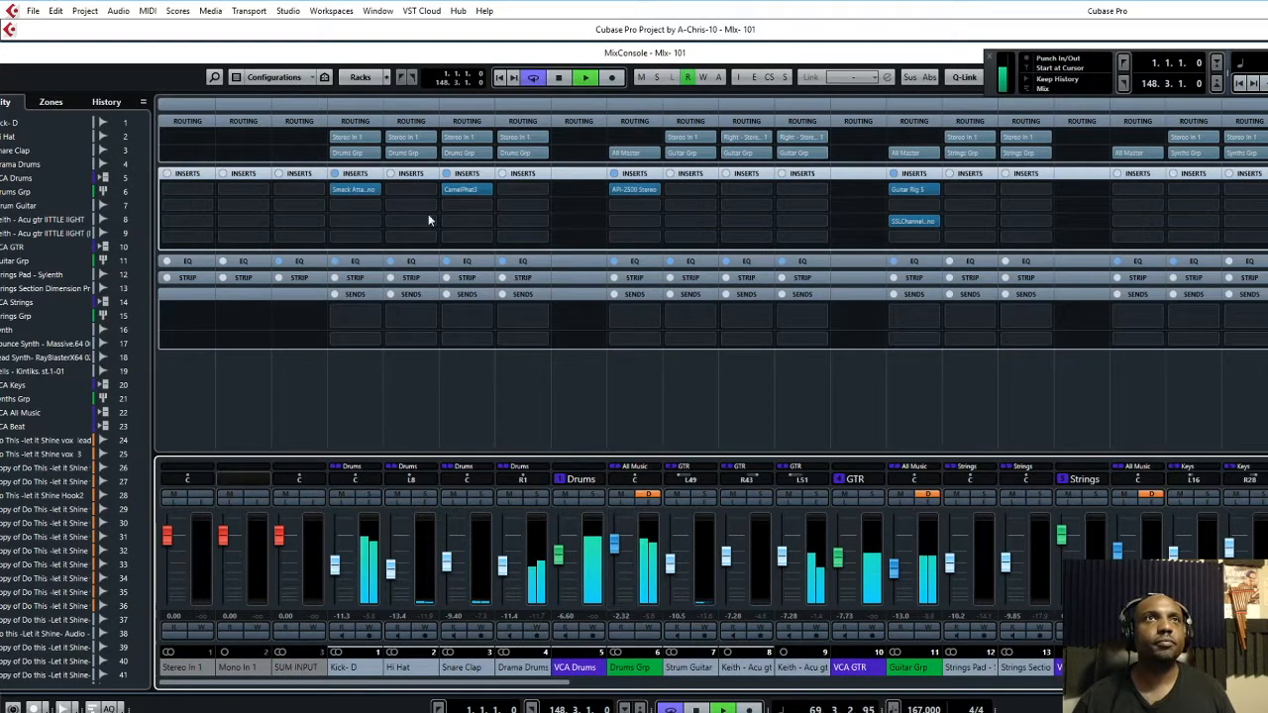
drag(391, 57, 640, 190)
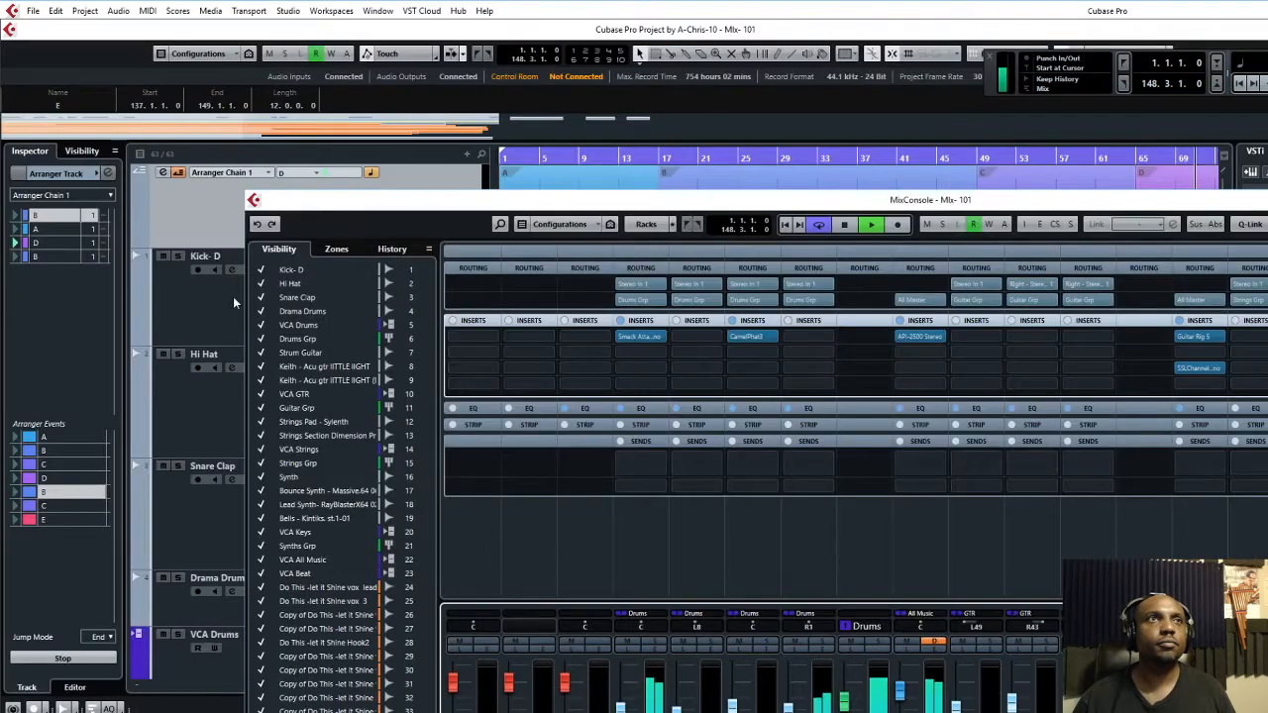
click(59, 266)
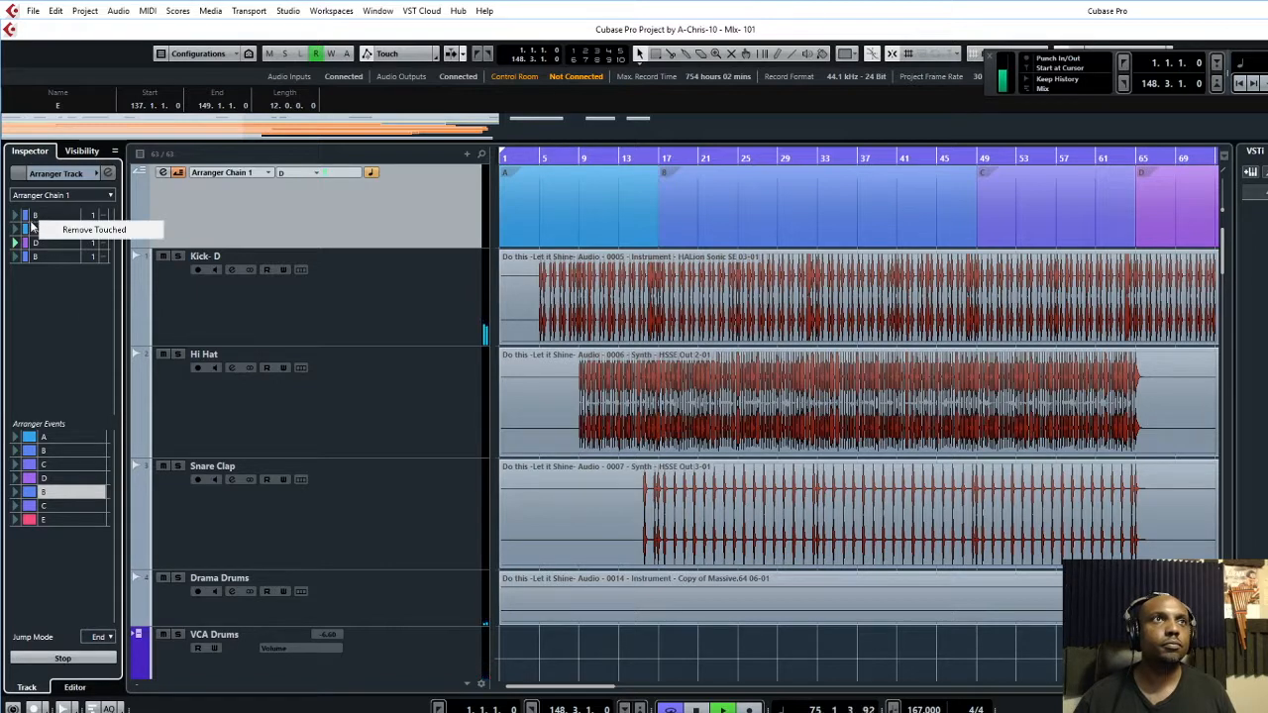
Remove all the B, A, D and B entries from Arranger Chain 1.
click(48, 230)
right_click(47, 220)
click(68, 228)
right_click(75, 230)
click(83, 234)
right_click(63, 216)
click(73, 222)
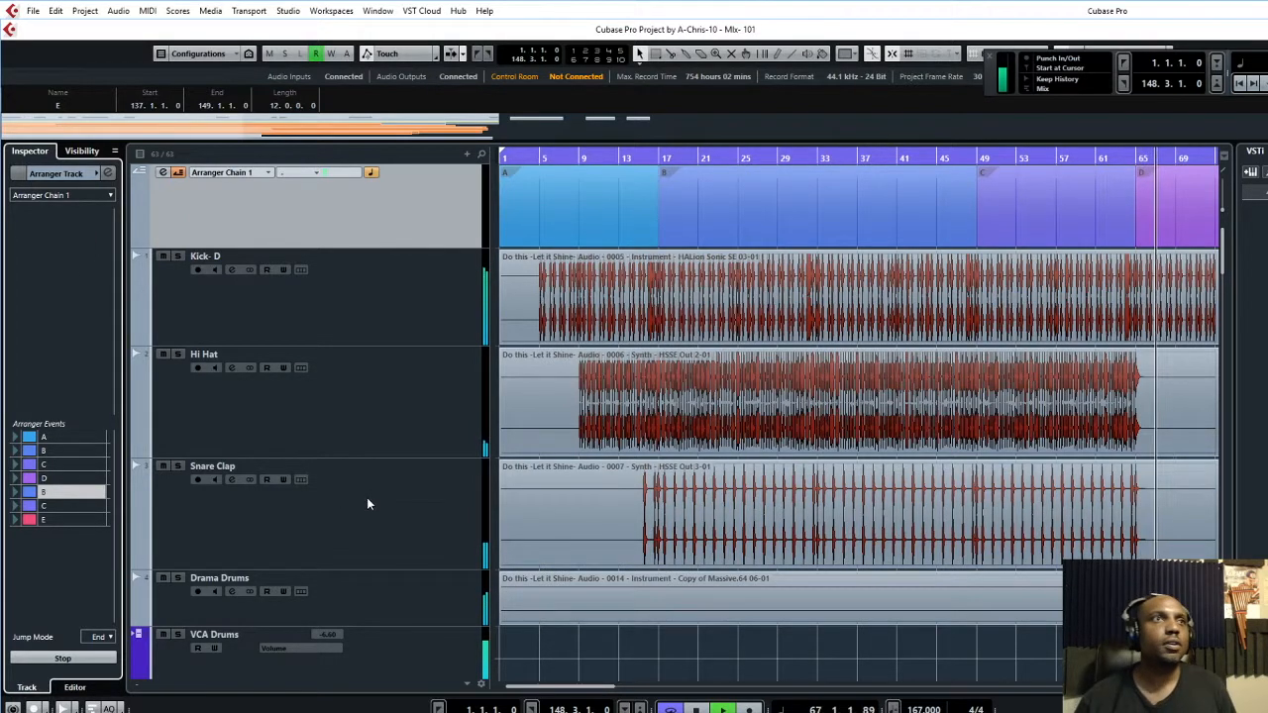
Remove the arranger track together with its events from the project, confirming the deletion.
right_click(283, 208)
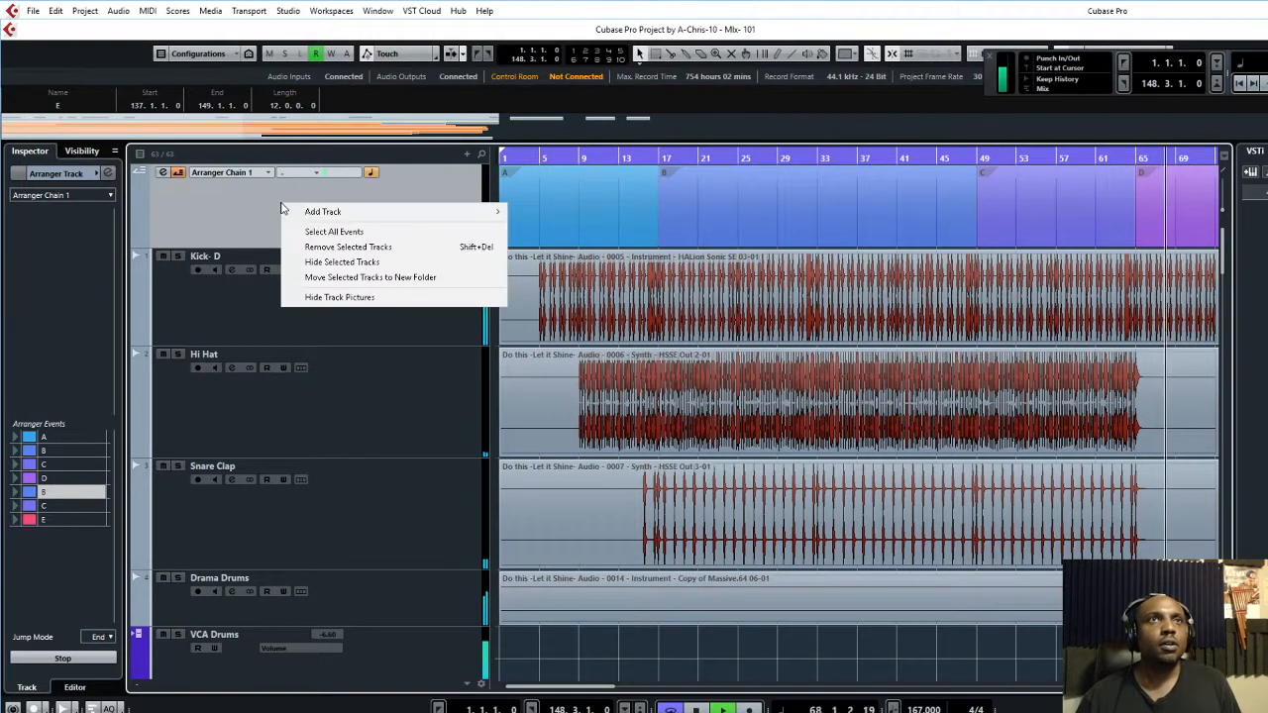
click(359, 246)
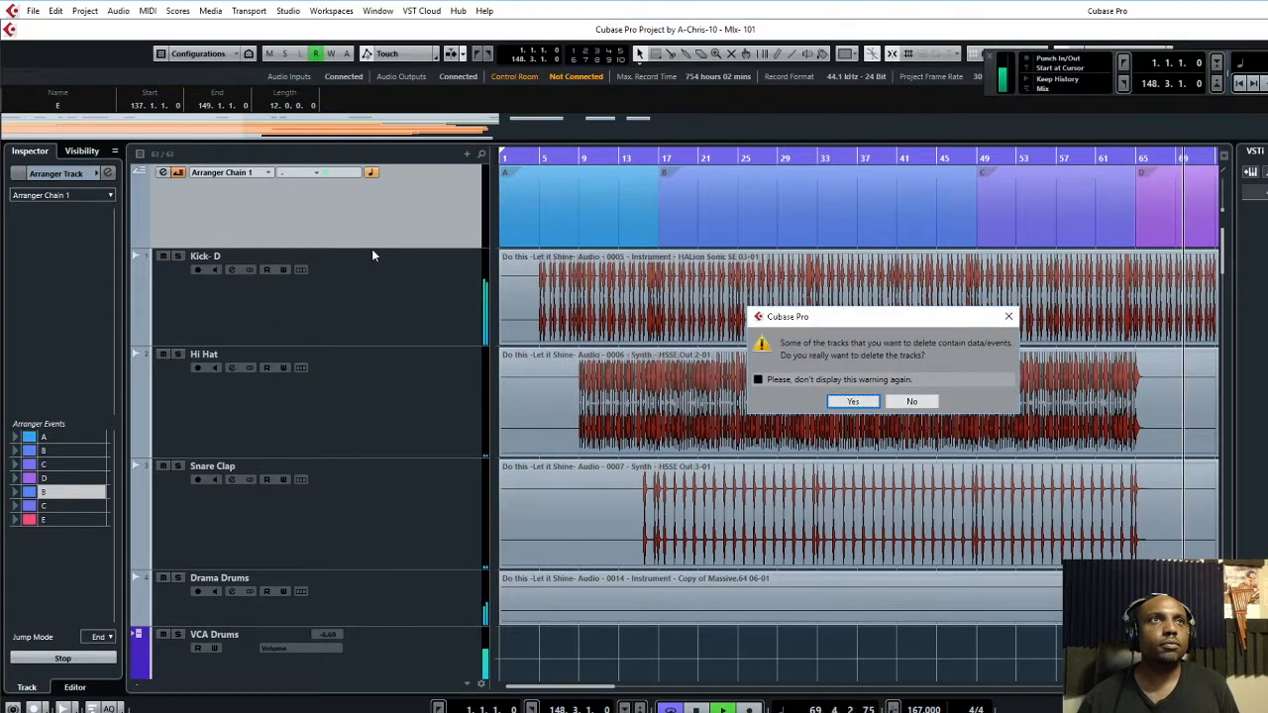
click(852, 402)
Reopen the MixConsole and place it over the project window with the channel faders in view.
scroll(469, 552, down, 10)
scroll(468, 553, down, 10)
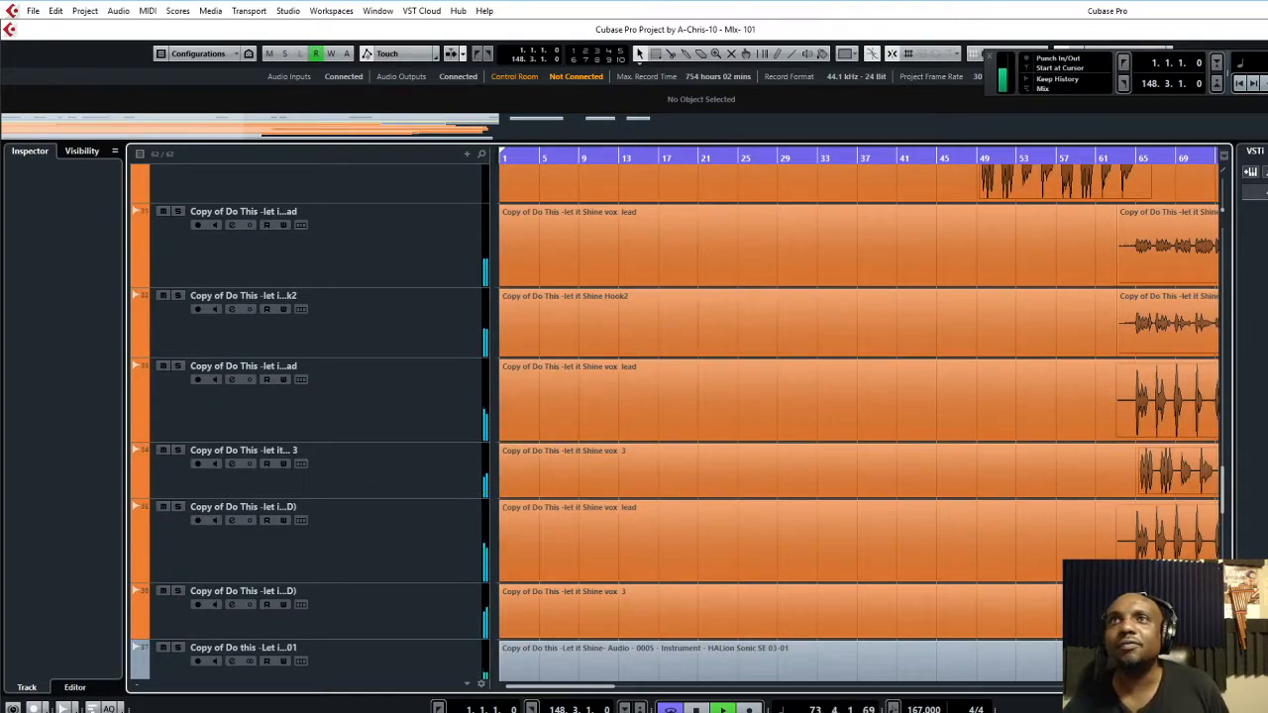
key(F3)
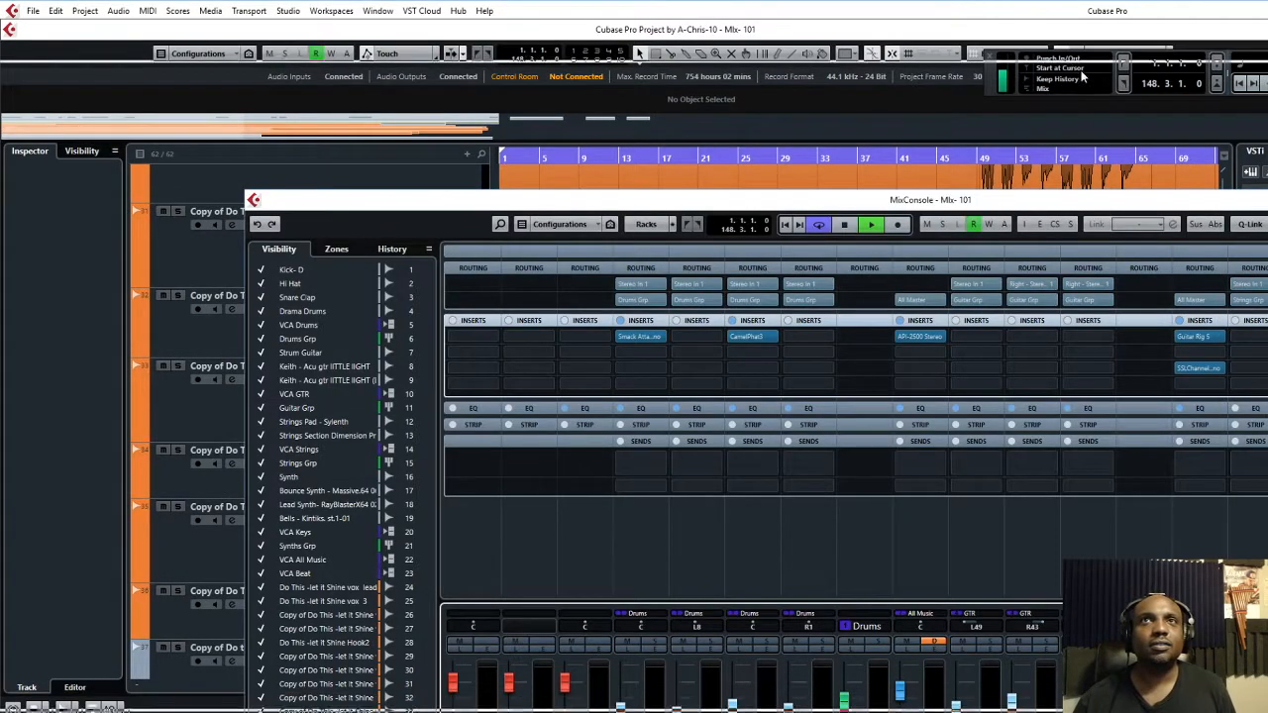
drag(1082, 77, 1116, 88)
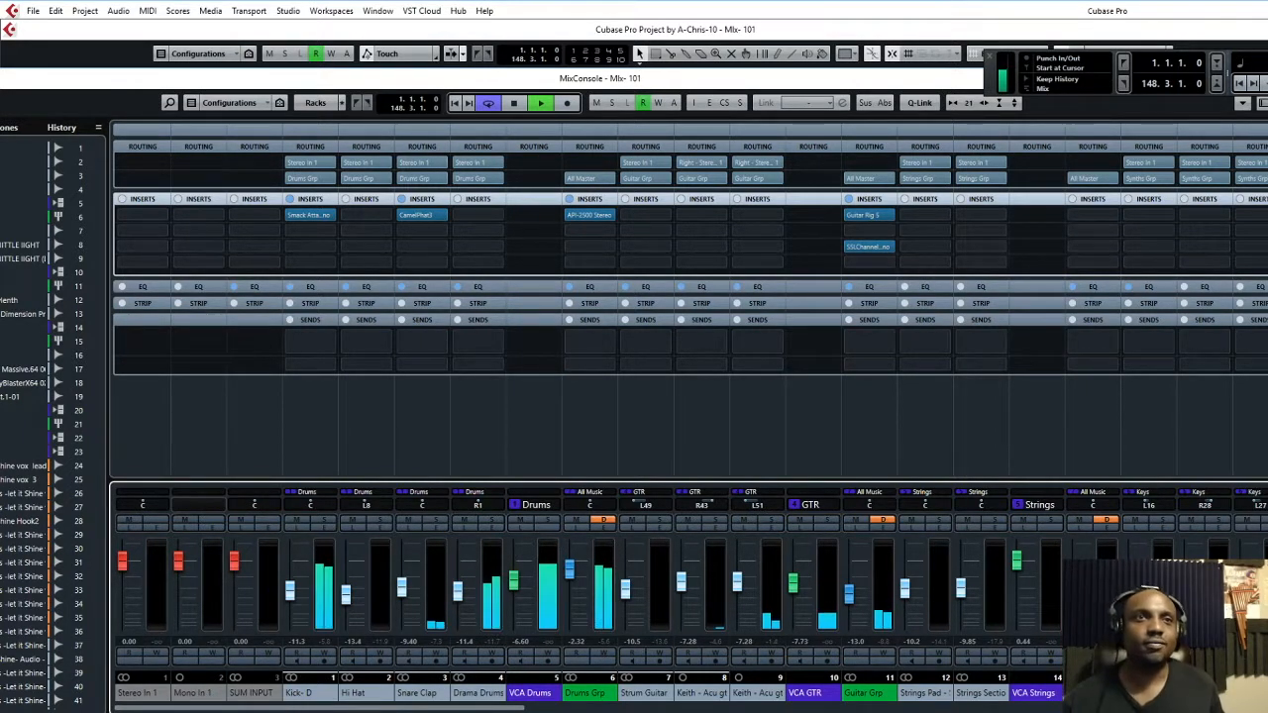
Lower the Master Out fader to -15.9 dB while the song plays.
scroll(542, 710, right, 1)
scroll(542, 710, left, 1)
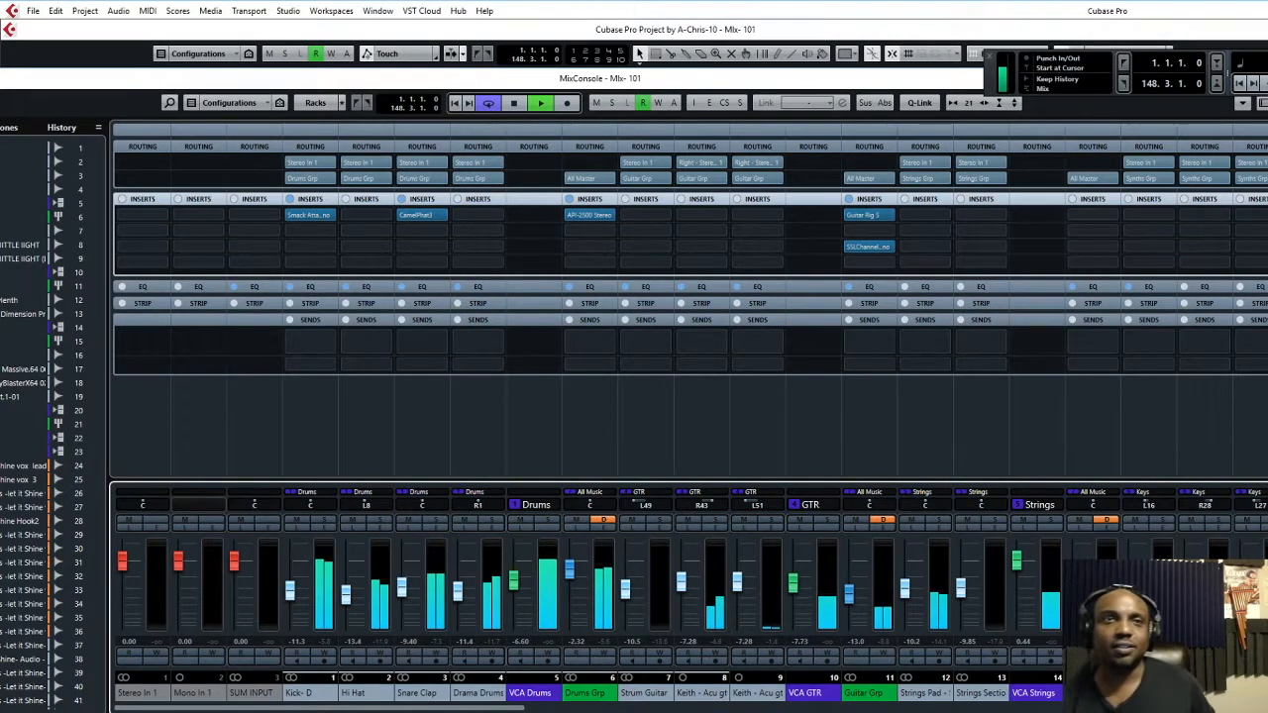
scroll(542, 710, right, 12)
scroll(542, 710, right, 20)
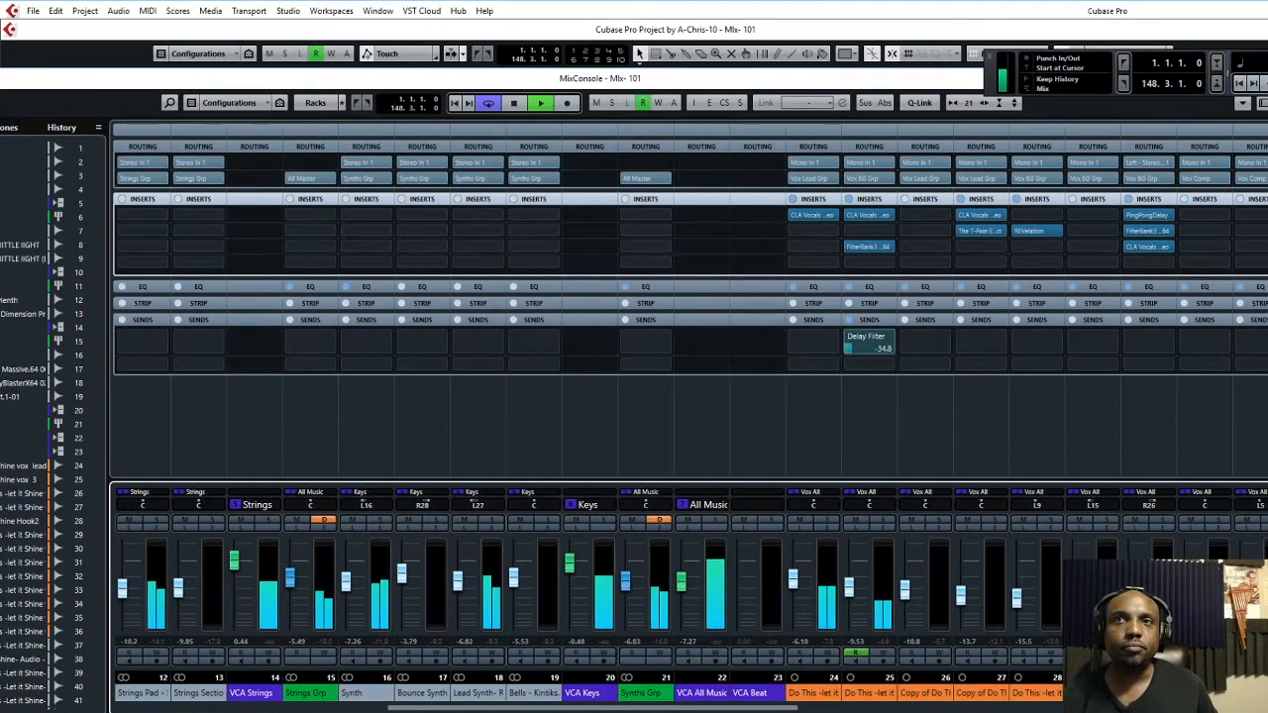
scroll(543, 710, right, 6)
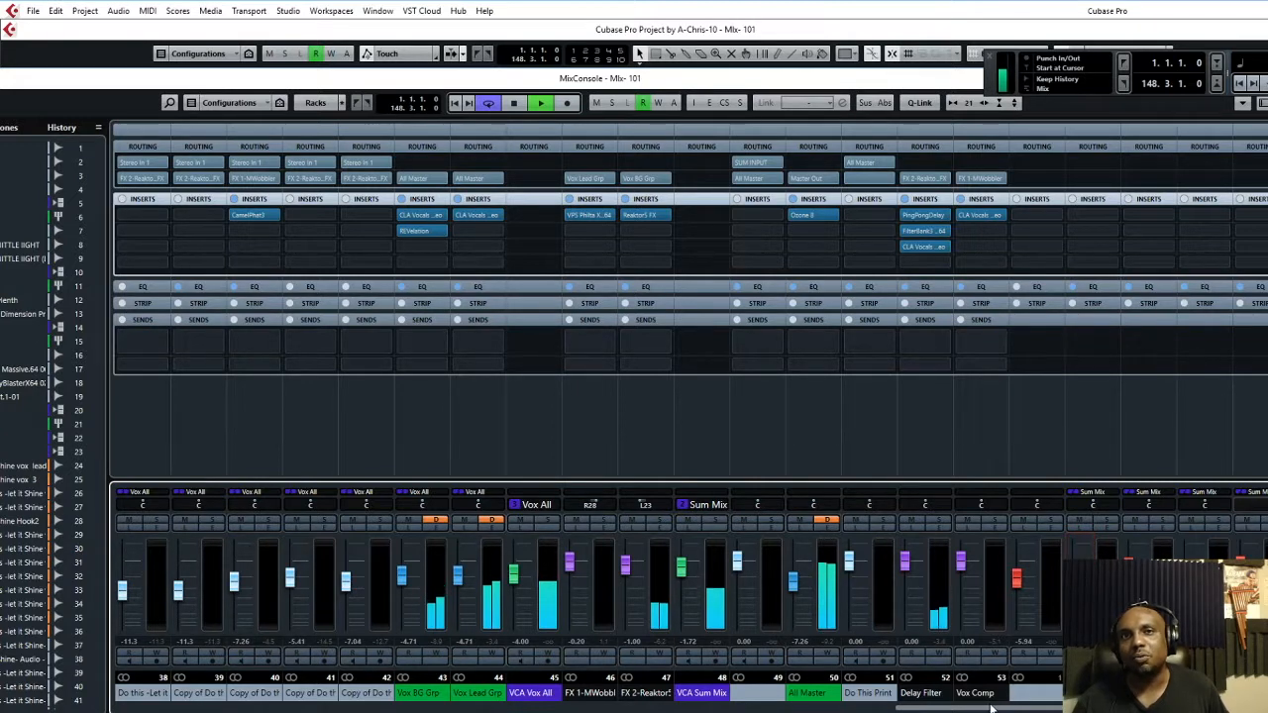
drag(987, 708, 1040, 686)
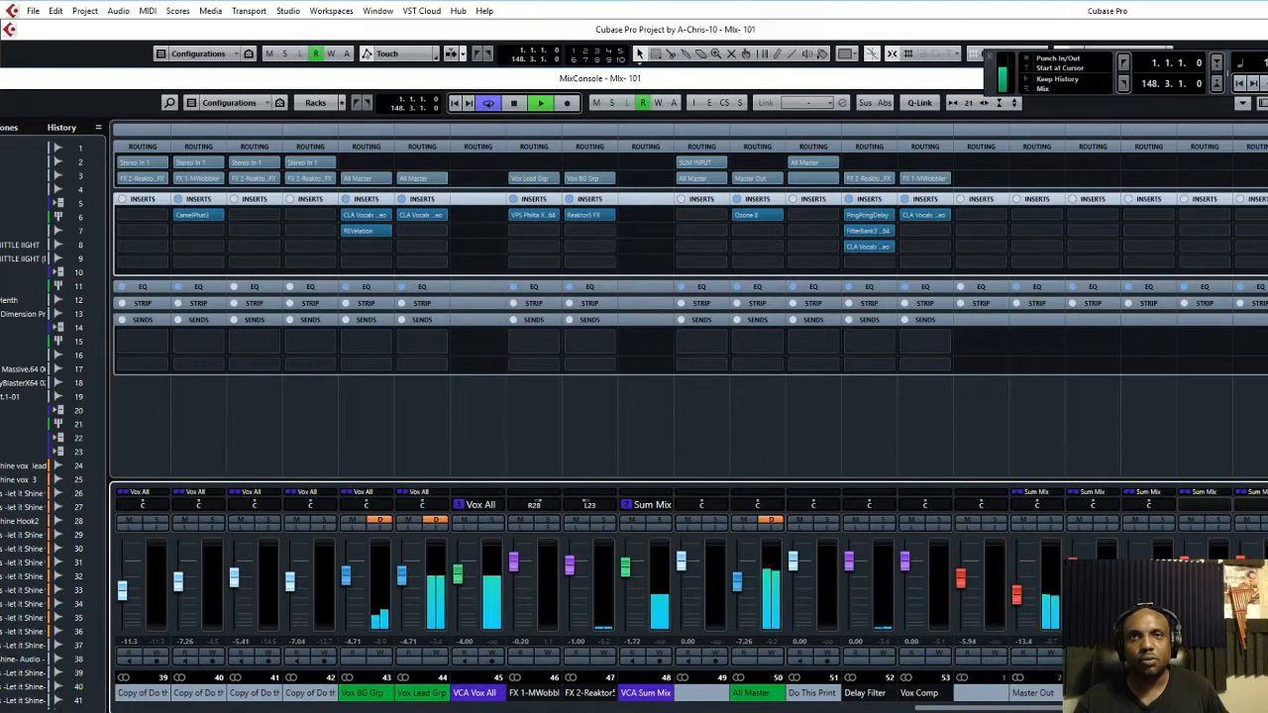
drag(1018, 607, 1018, 605)
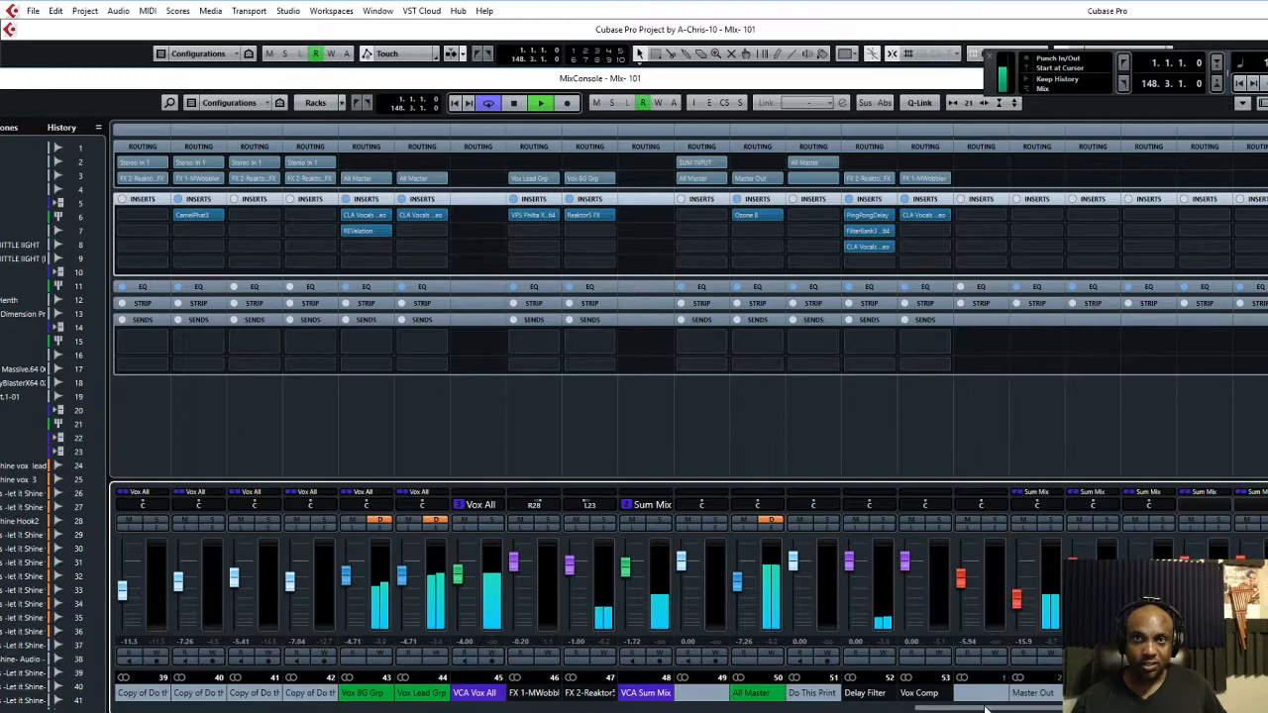
Rebalance the guitars with Strum Guitar at -16.4 dB, acoustic guitar channel 9 at -5.79 dB and Guitar Grp at -13.8 dB.
drag(990, 709, 210, 699)
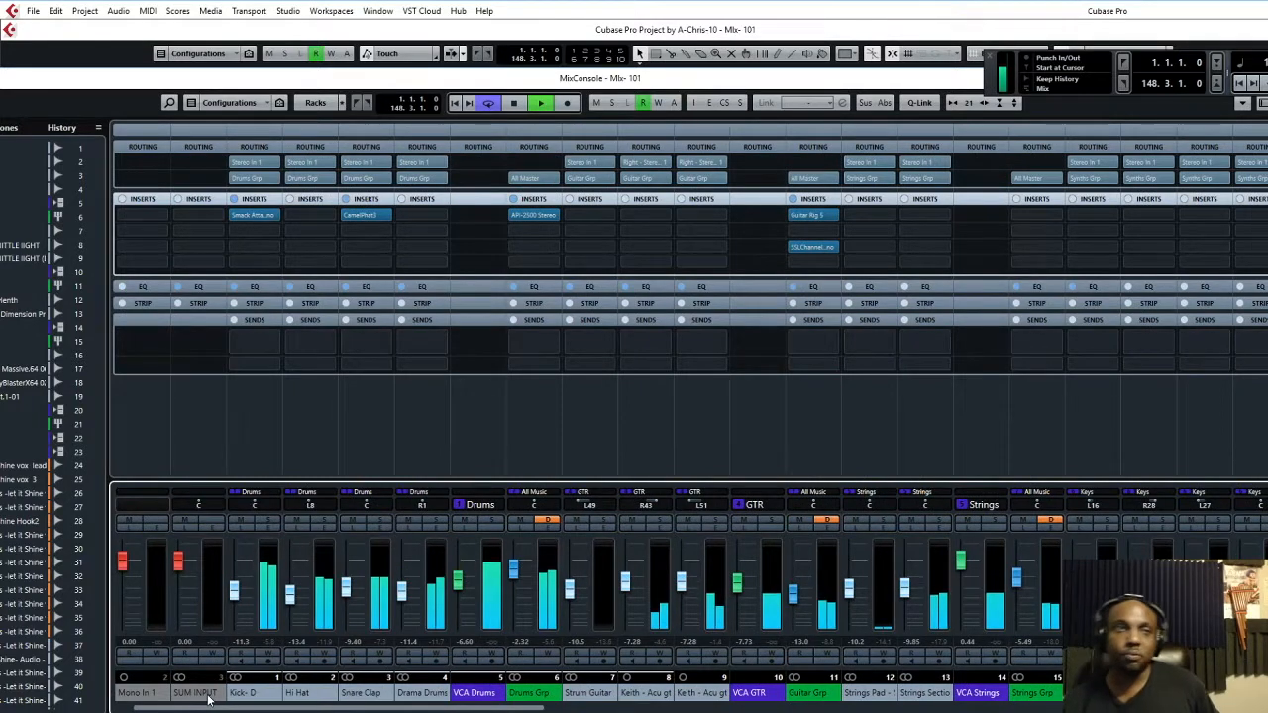
mouse_move(209, 699)
mouse_down()
mouse_move(232, 698)
mouse_move(196, 703)
mouse_move(208, 704)
mouse_up()
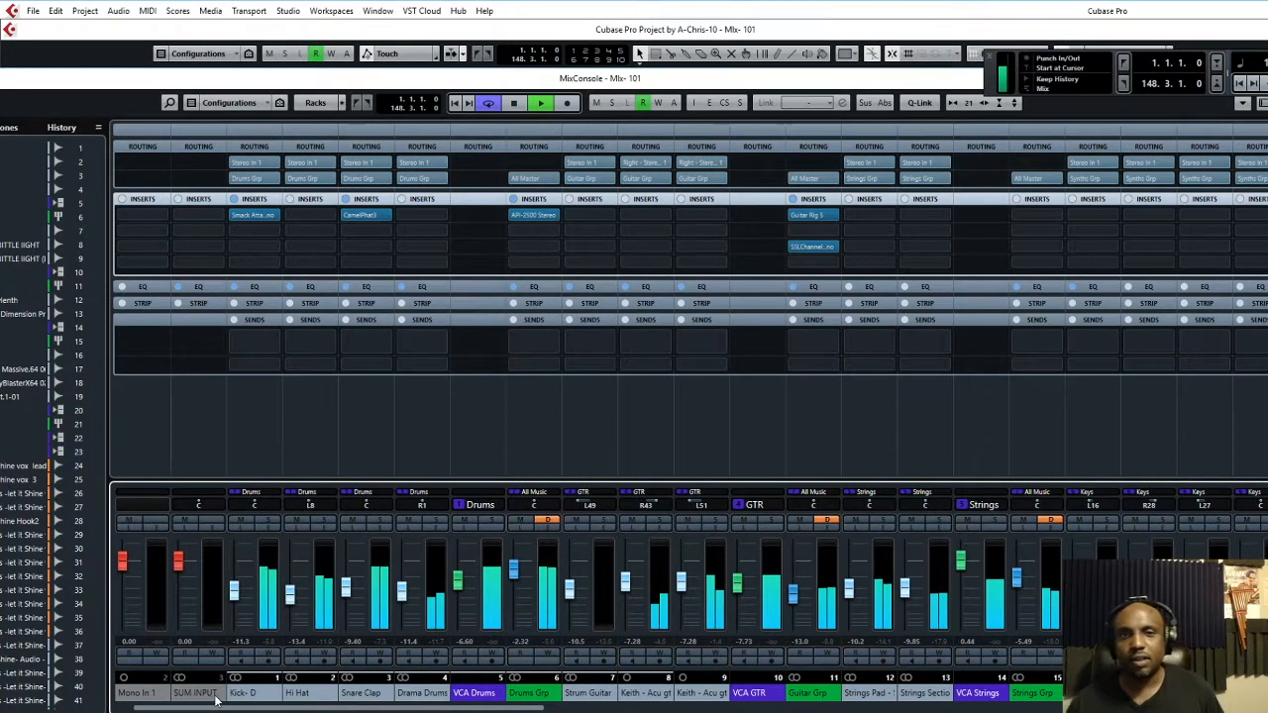
mouse_move(217, 701)
mouse_down()
mouse_move(192, 703)
mouse_move(229, 703)
mouse_up()
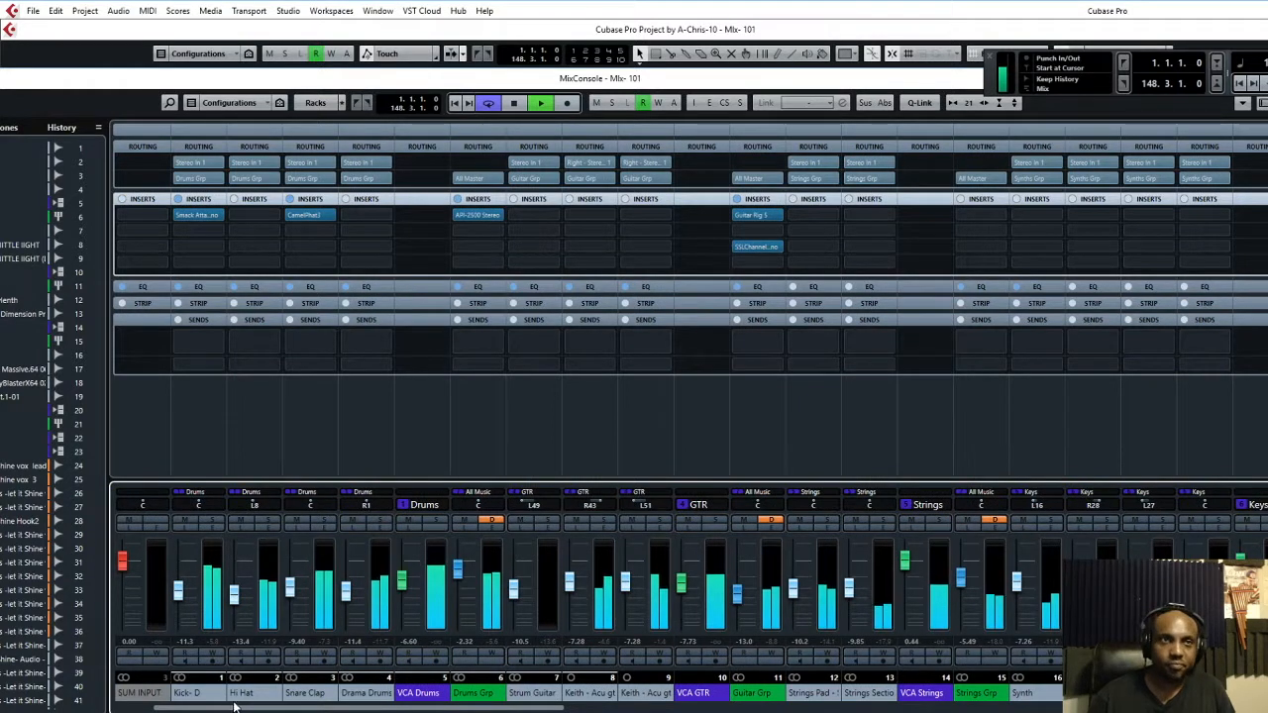
drag(235, 705, 232, 707)
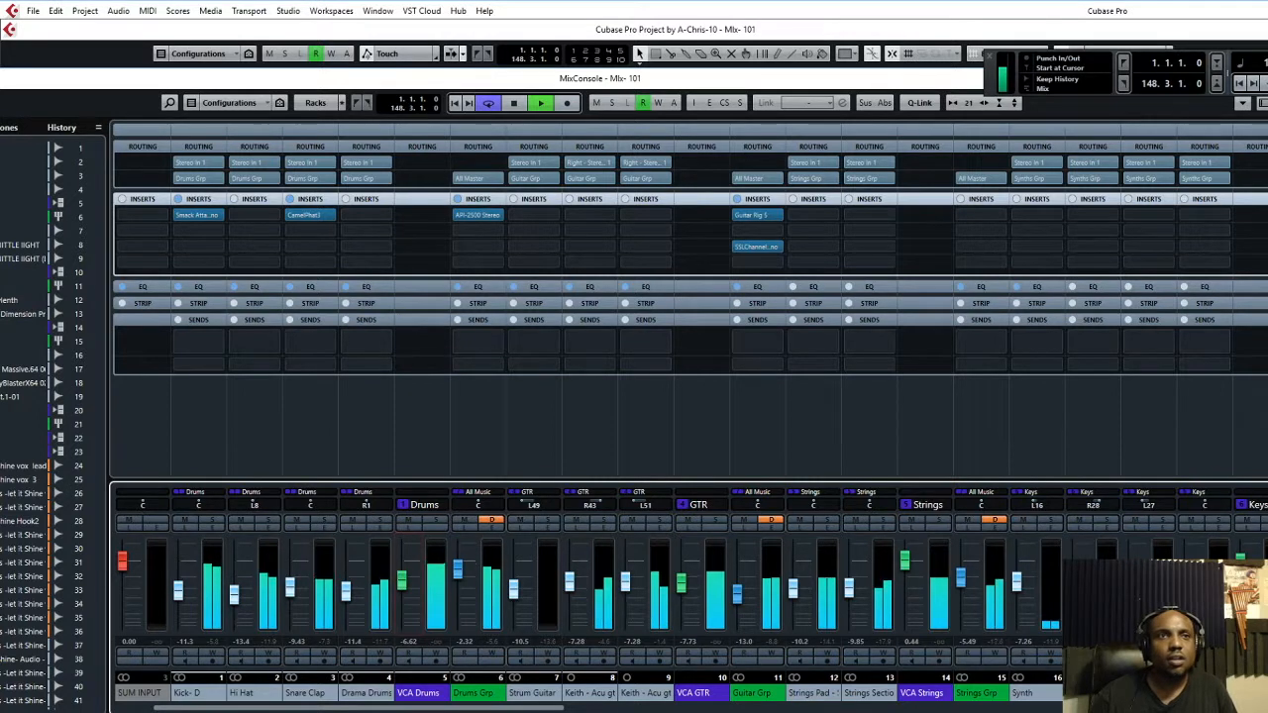
drag(566, 708, 646, 709)
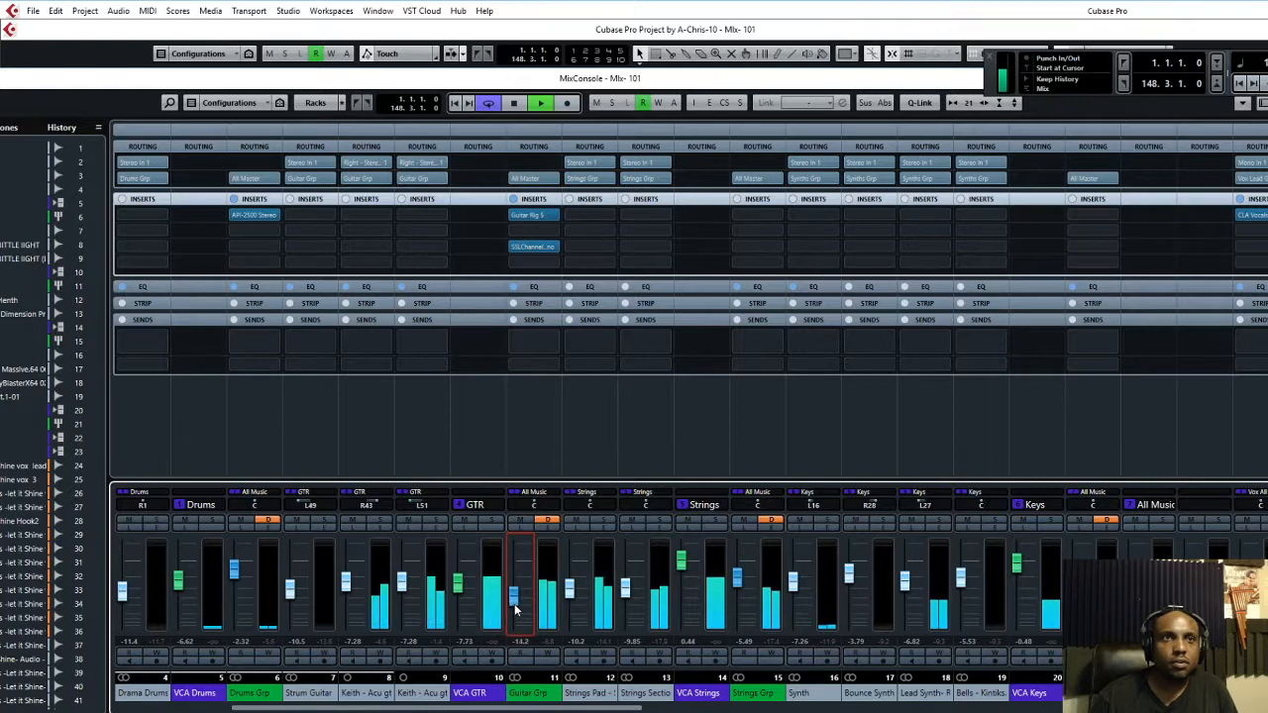
drag(511, 598, 517, 611)
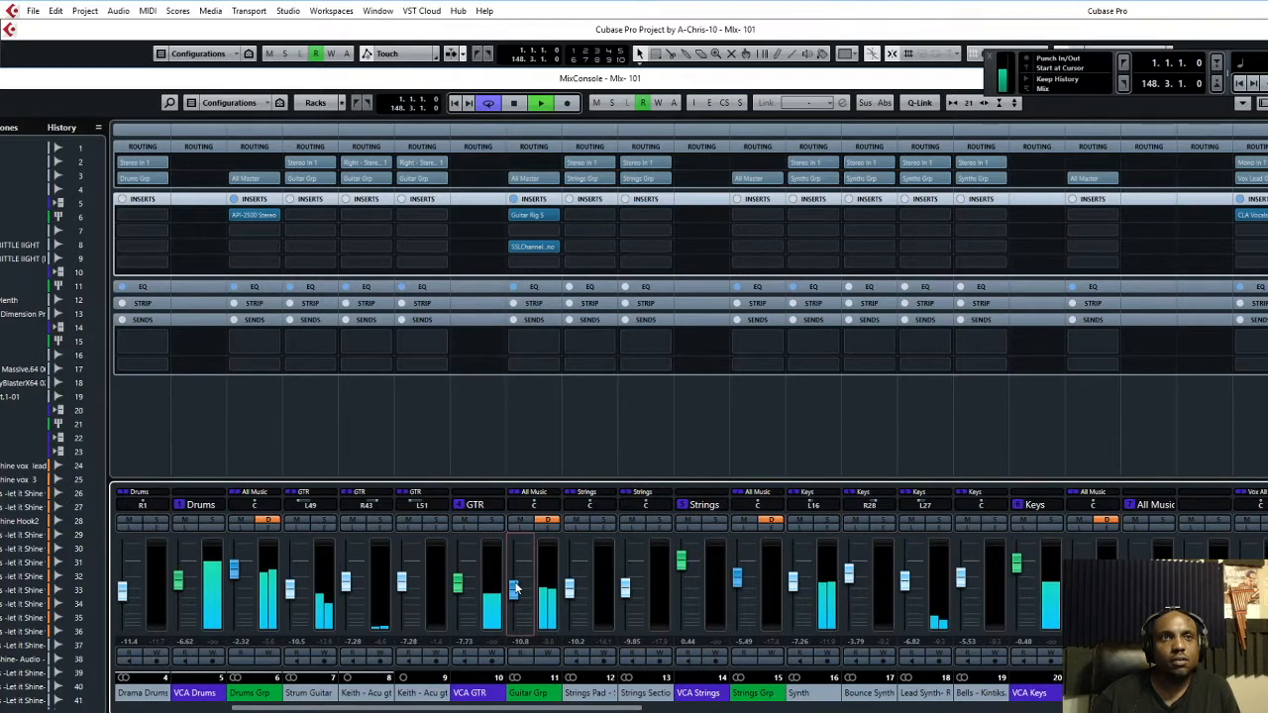
drag(514, 592, 516, 580)
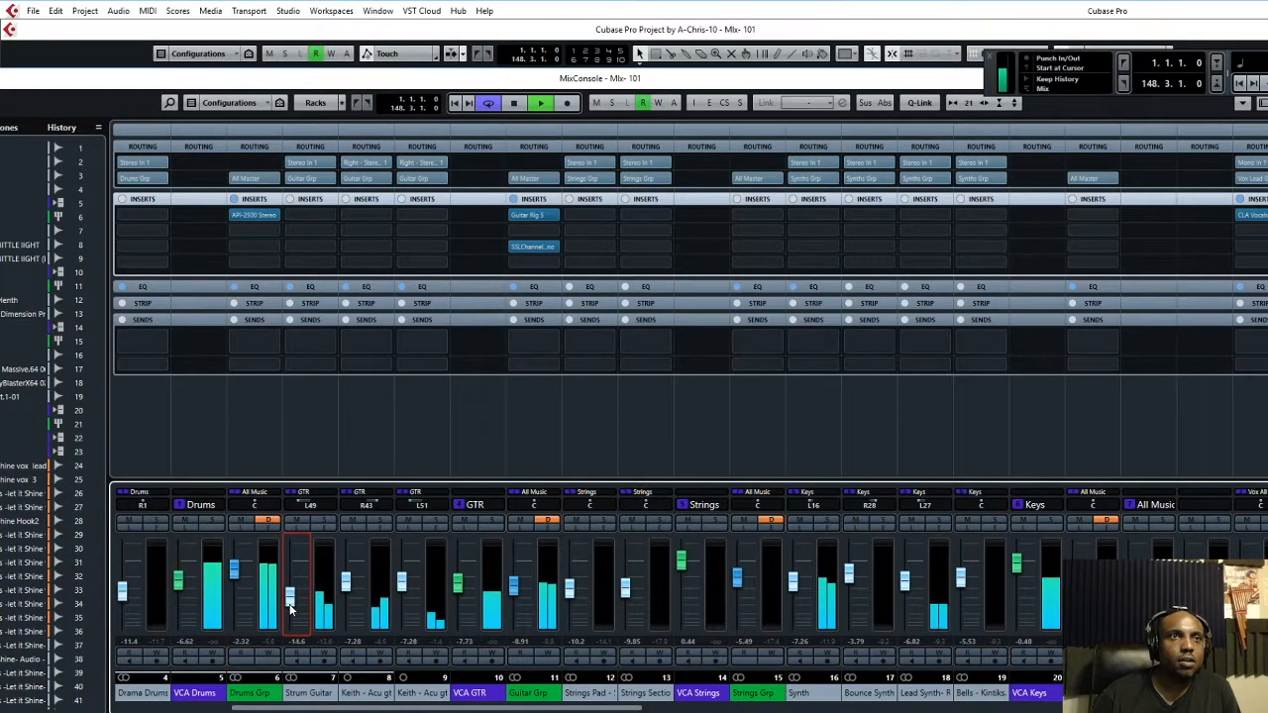
drag(290, 610, 290, 612)
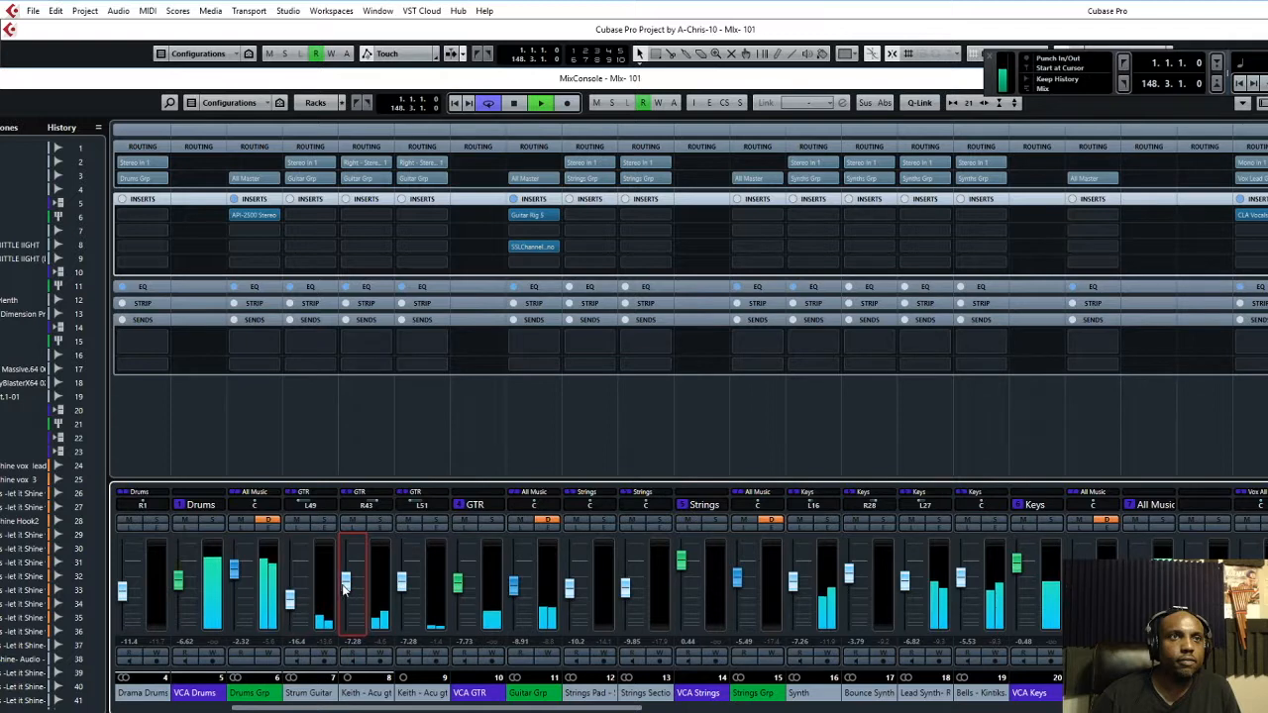
drag(401, 594, 401, 593)
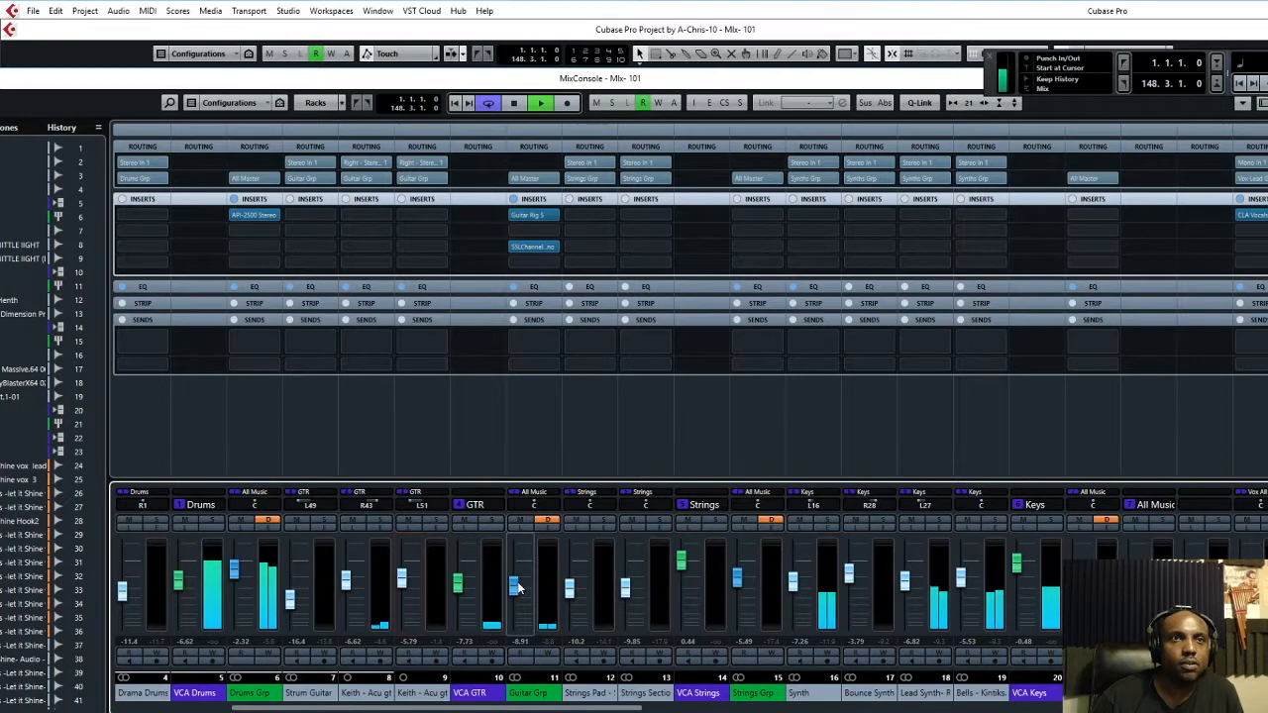
drag(517, 589, 518, 604)
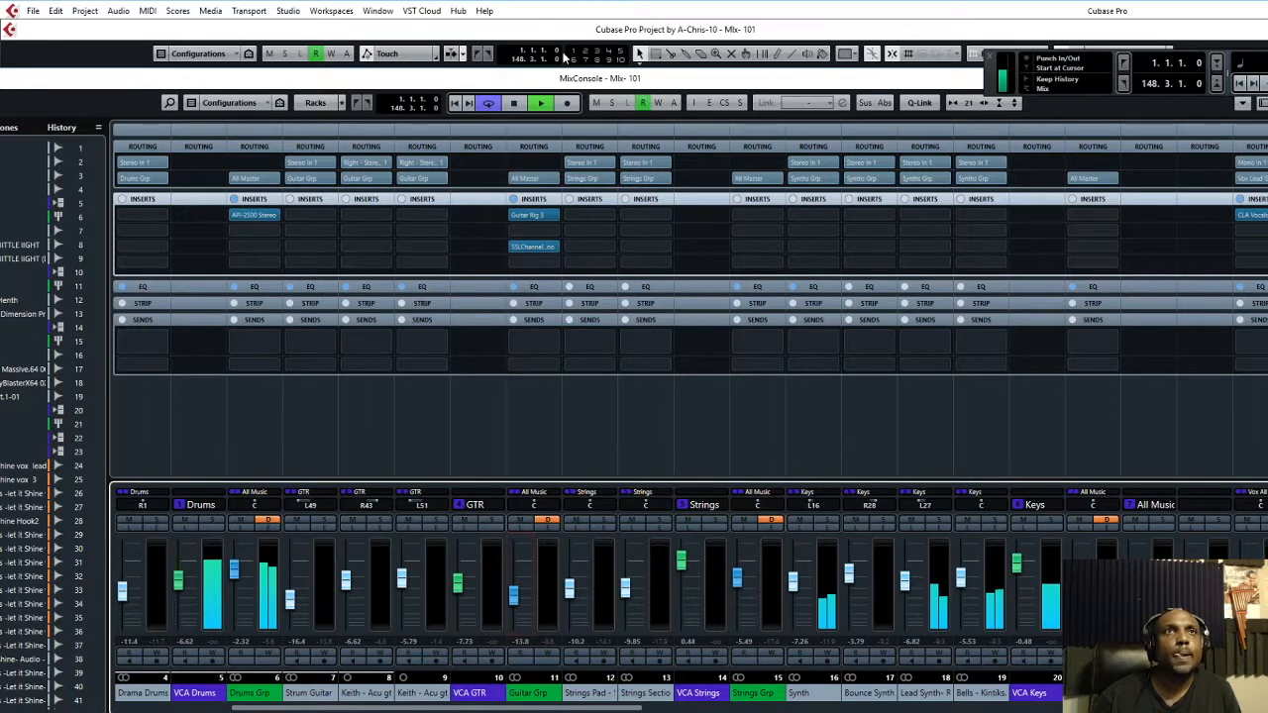
Return playback to the start of the song and lower acoustic guitar channel 9 to -9.53 dB.
click(455, 108)
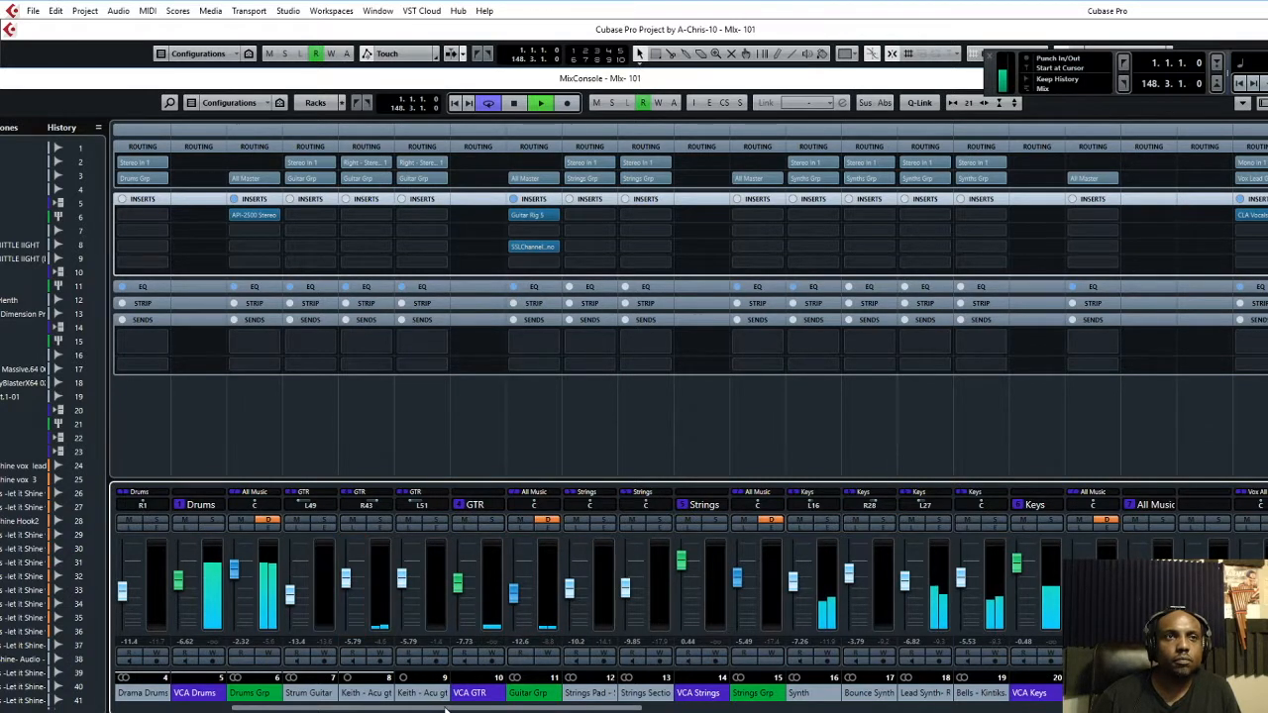
drag(444, 710, 453, 711)
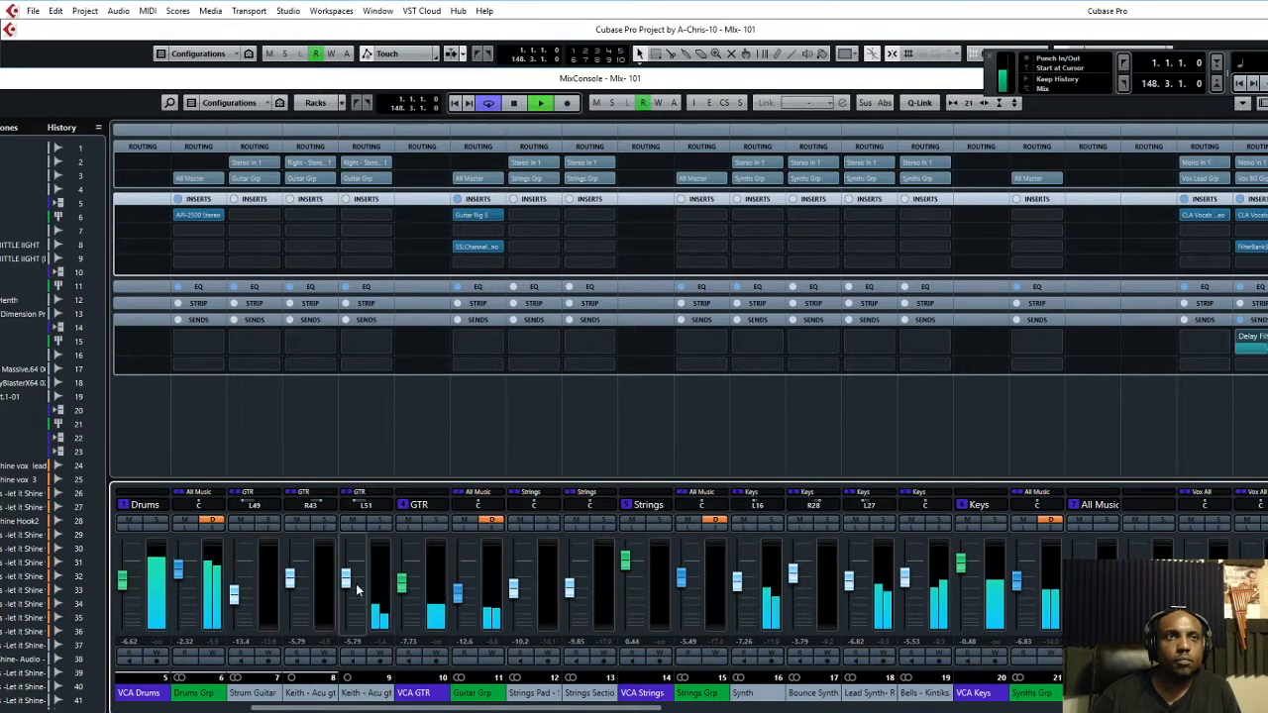
drag(358, 590, 354, 597)
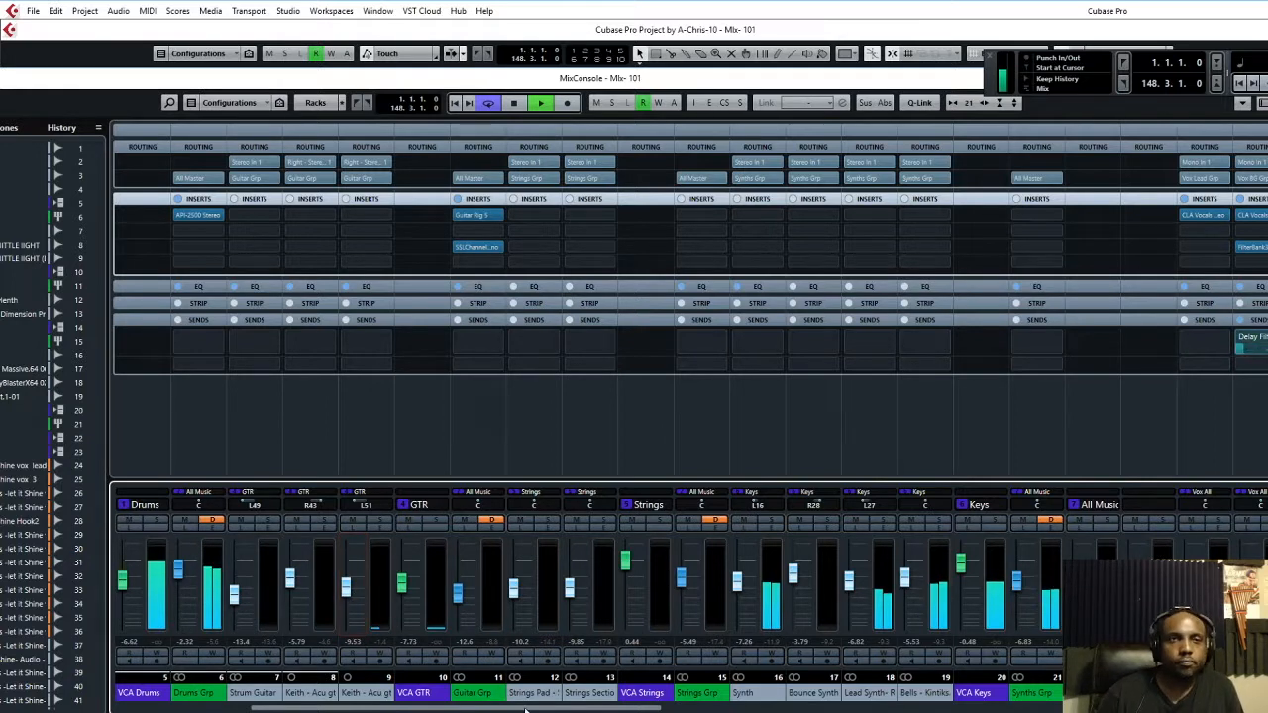
Examine the playing levels of the channels, groups and VCA faders from the drums through to the All Master group.
drag(530, 709, 710, 701)
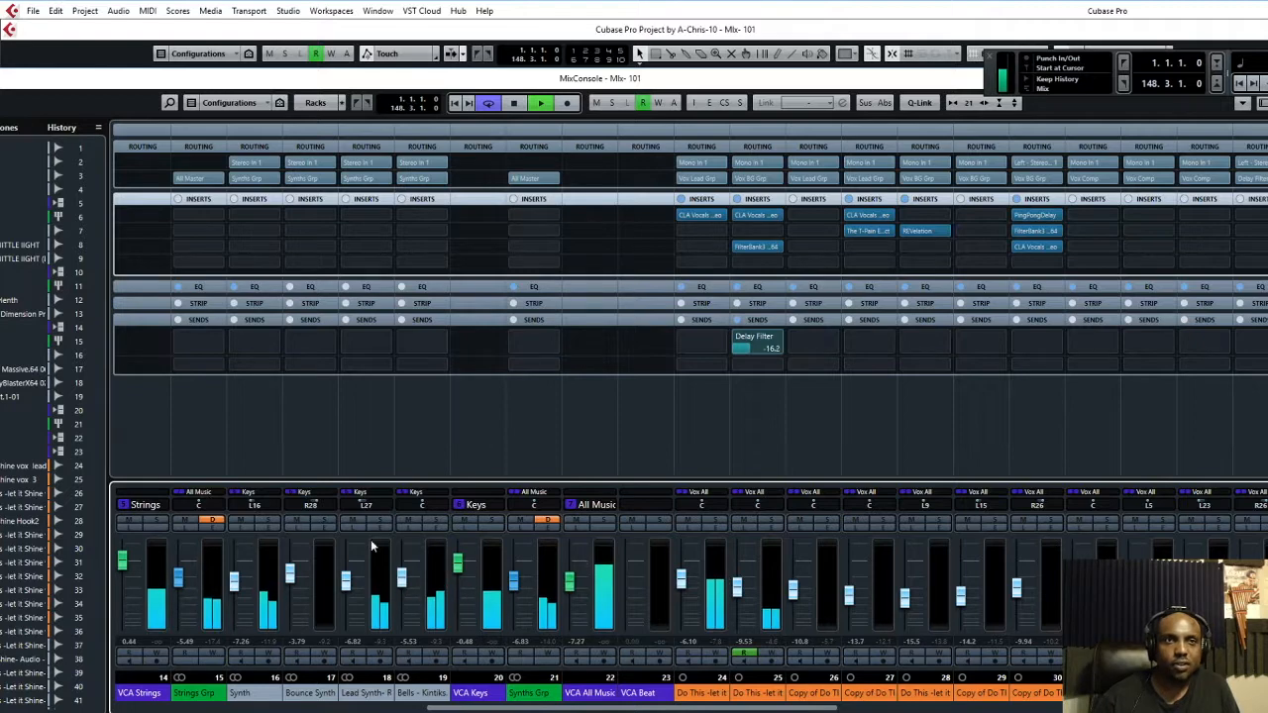
drag(649, 708, 335, 708)
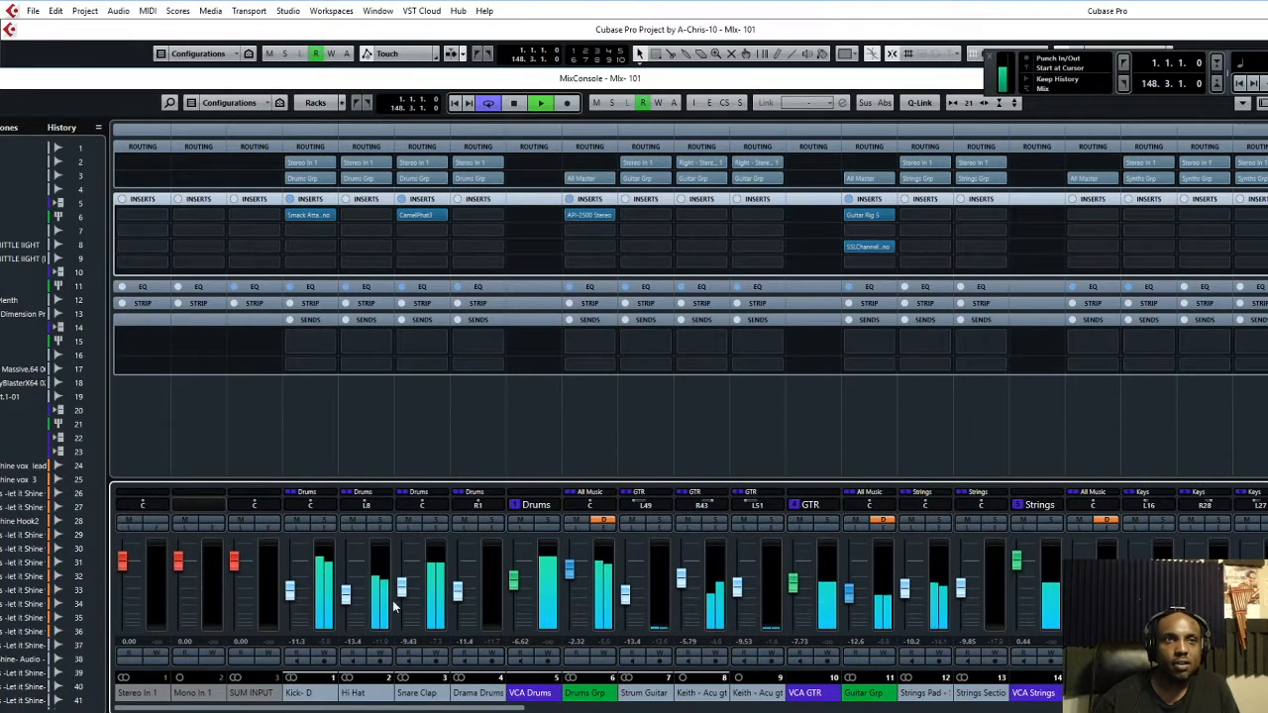
drag(513, 709, 553, 709)
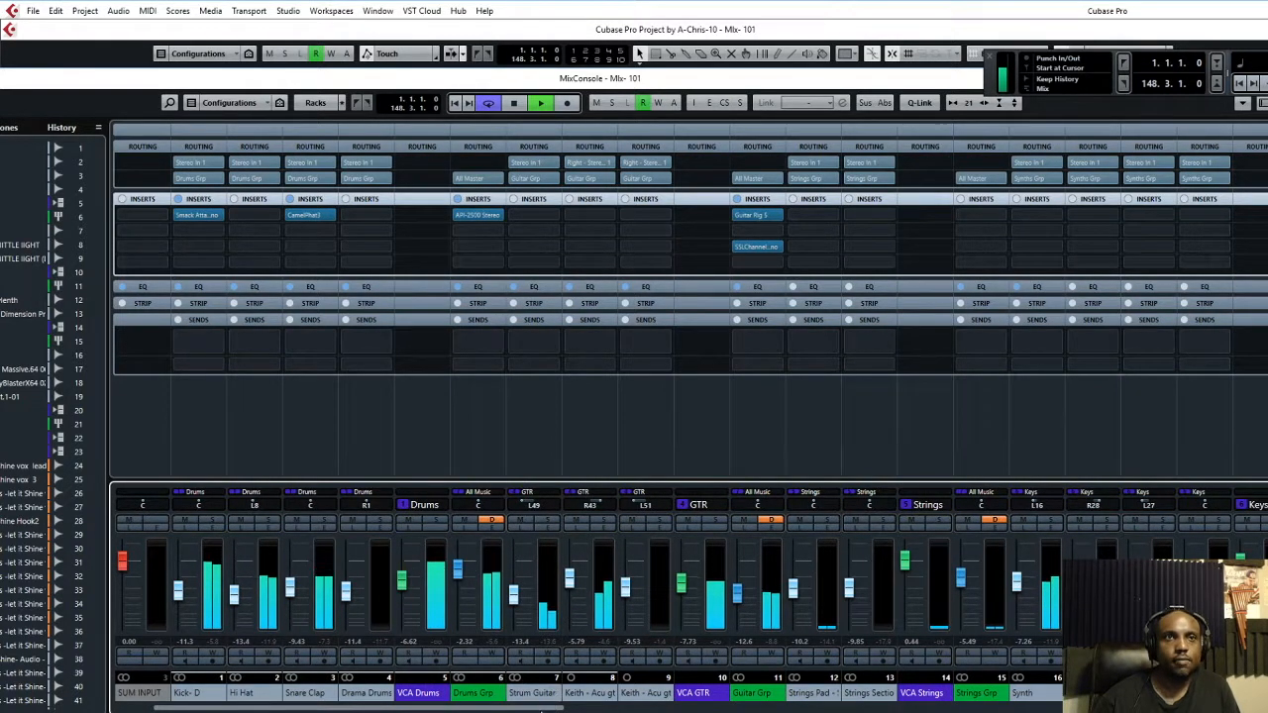
drag(543, 709, 1178, 710)
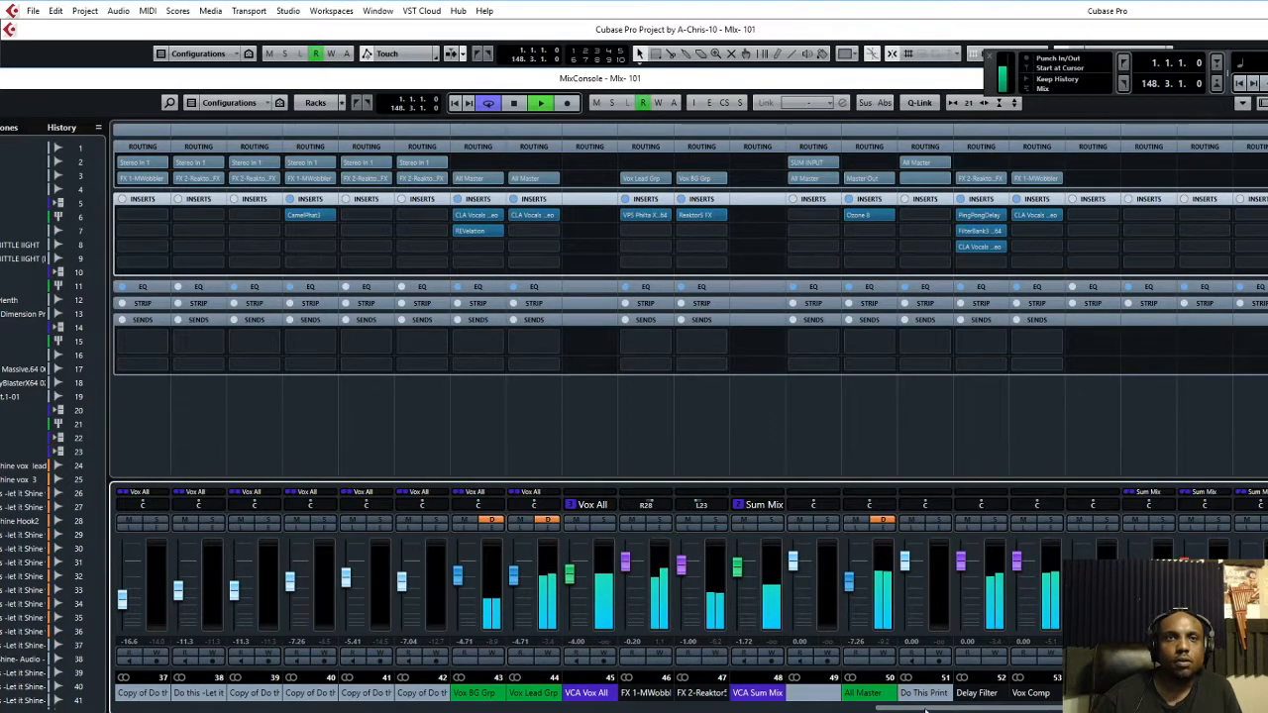
drag(891, 709, 400, 709)
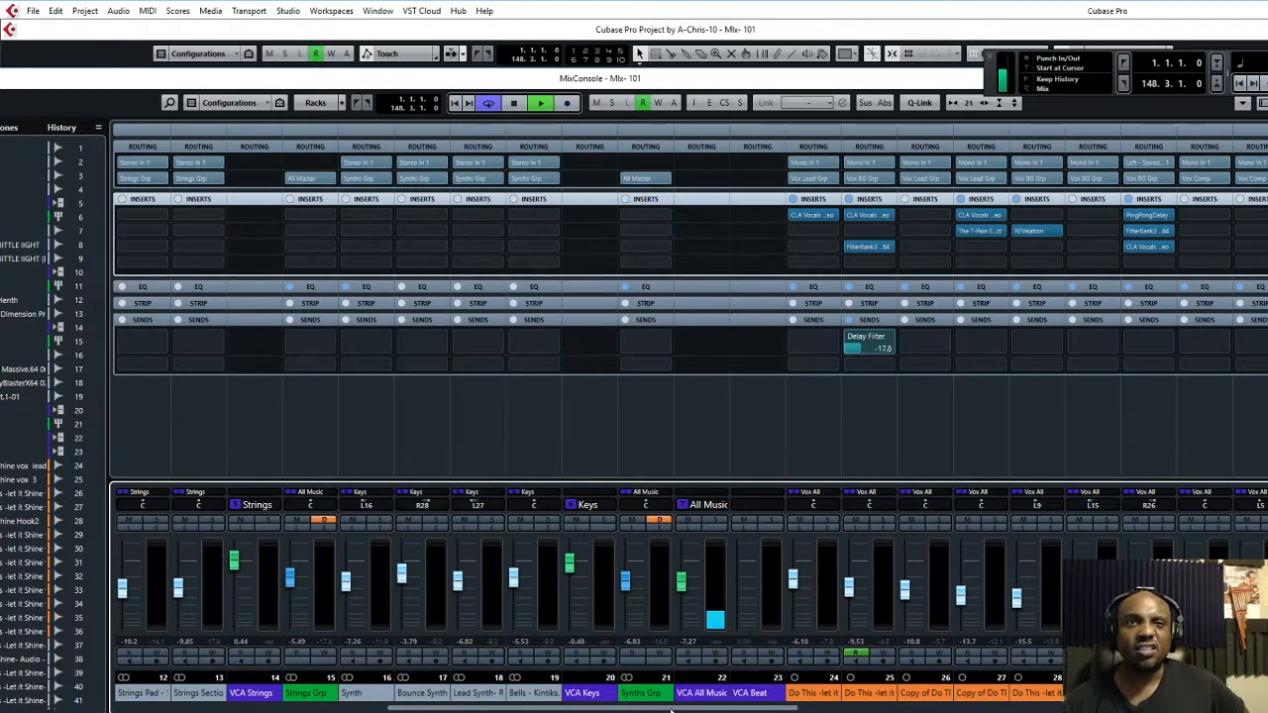
drag(592, 708, 475, 708)
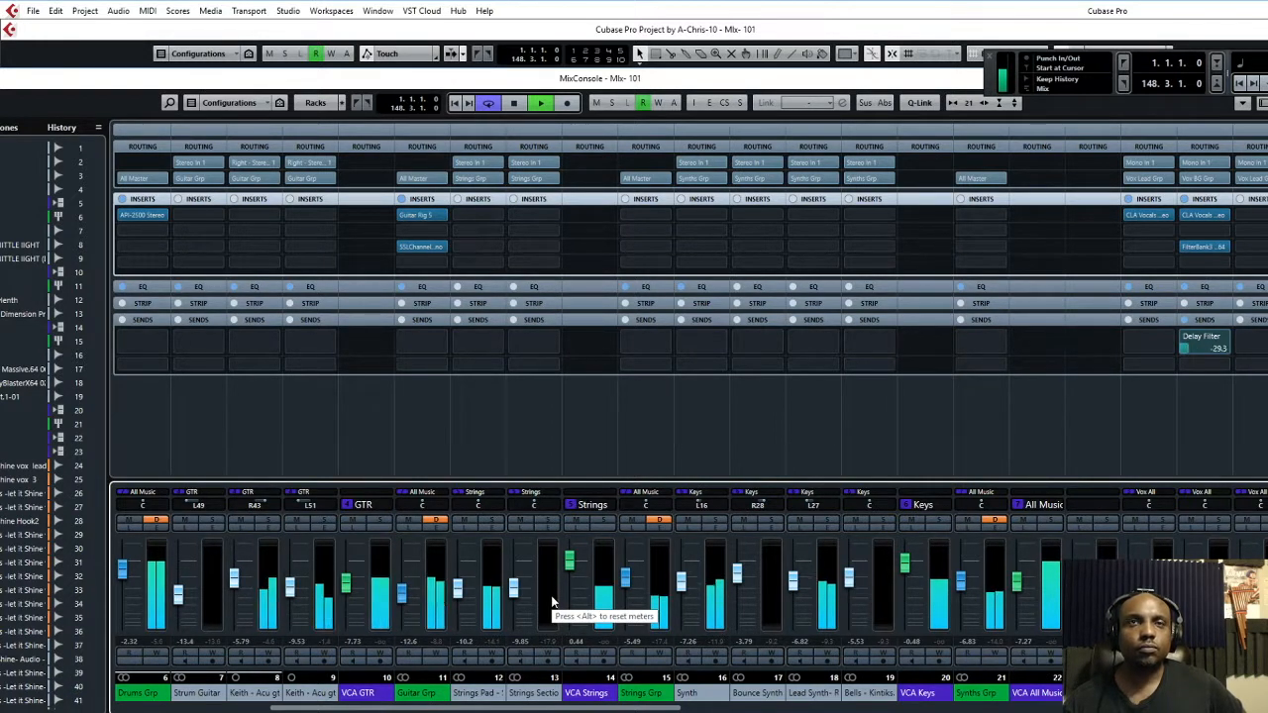
Lower the fader of acoustic guitar channel 8 and pull the VCA GTR fader down to -10.8 dB.
scroll(579, 707, left, 5)
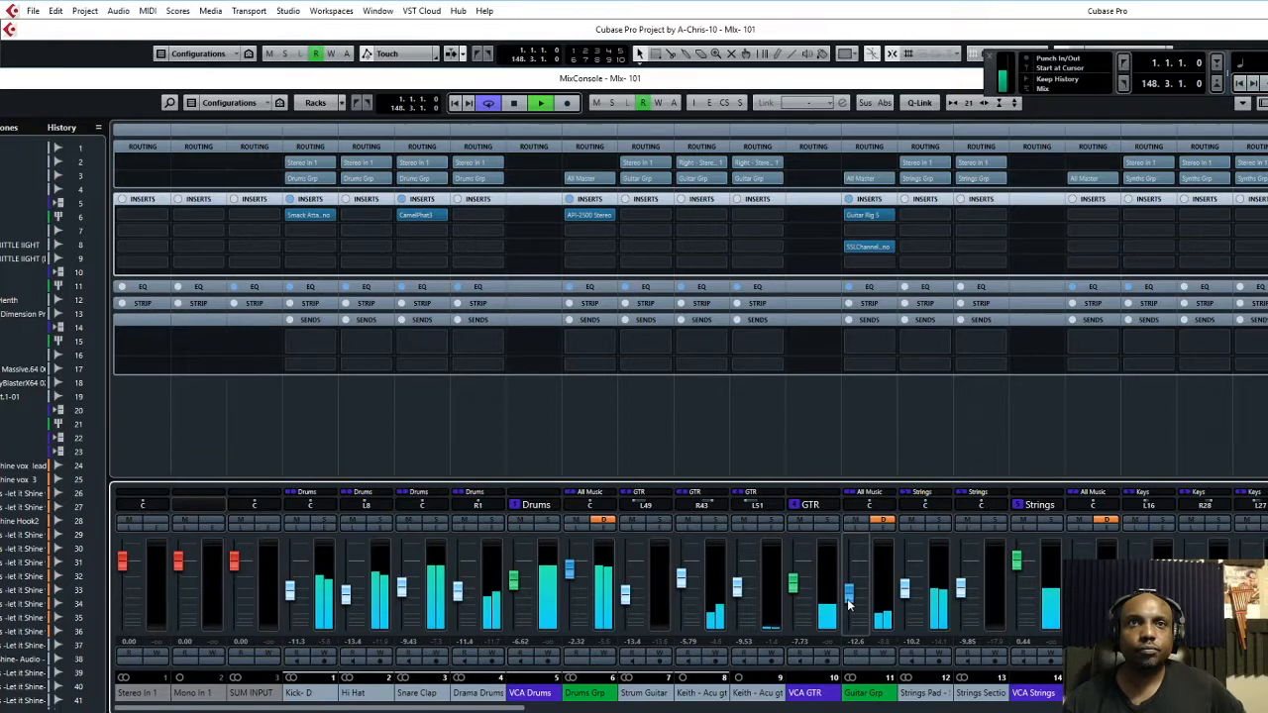
drag(683, 582, 689, 591)
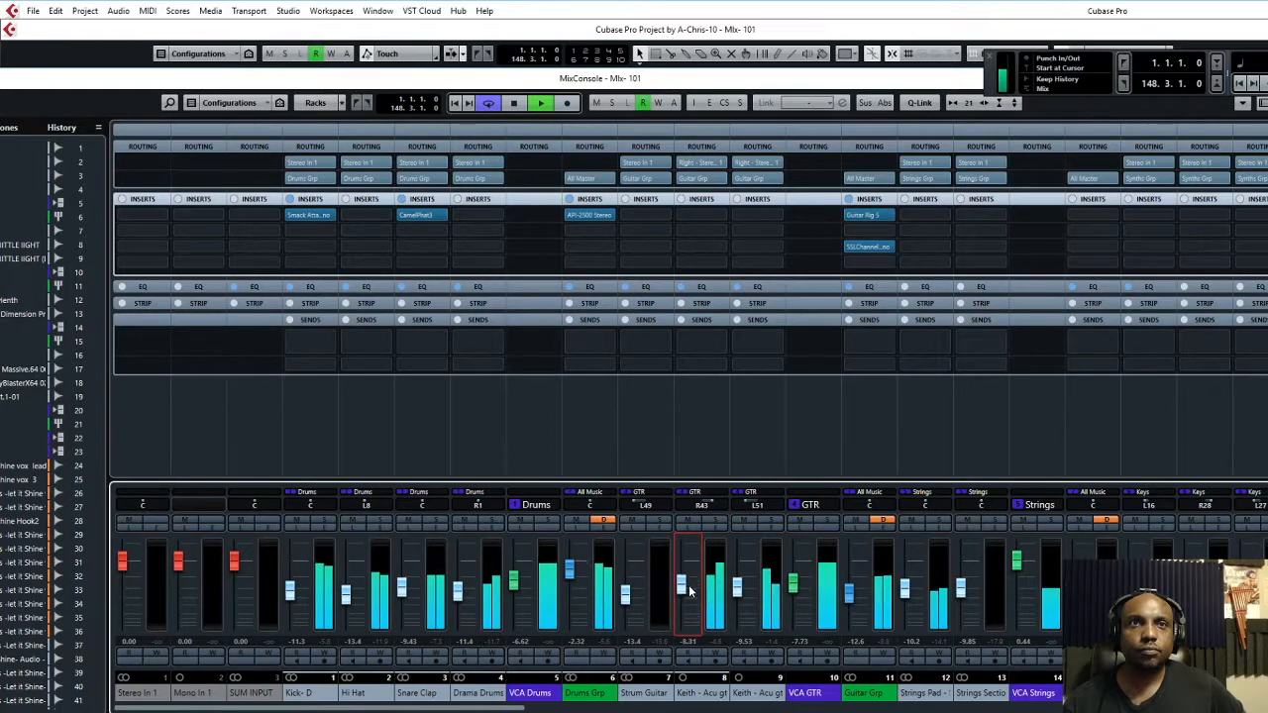
drag(792, 584, 792, 597)
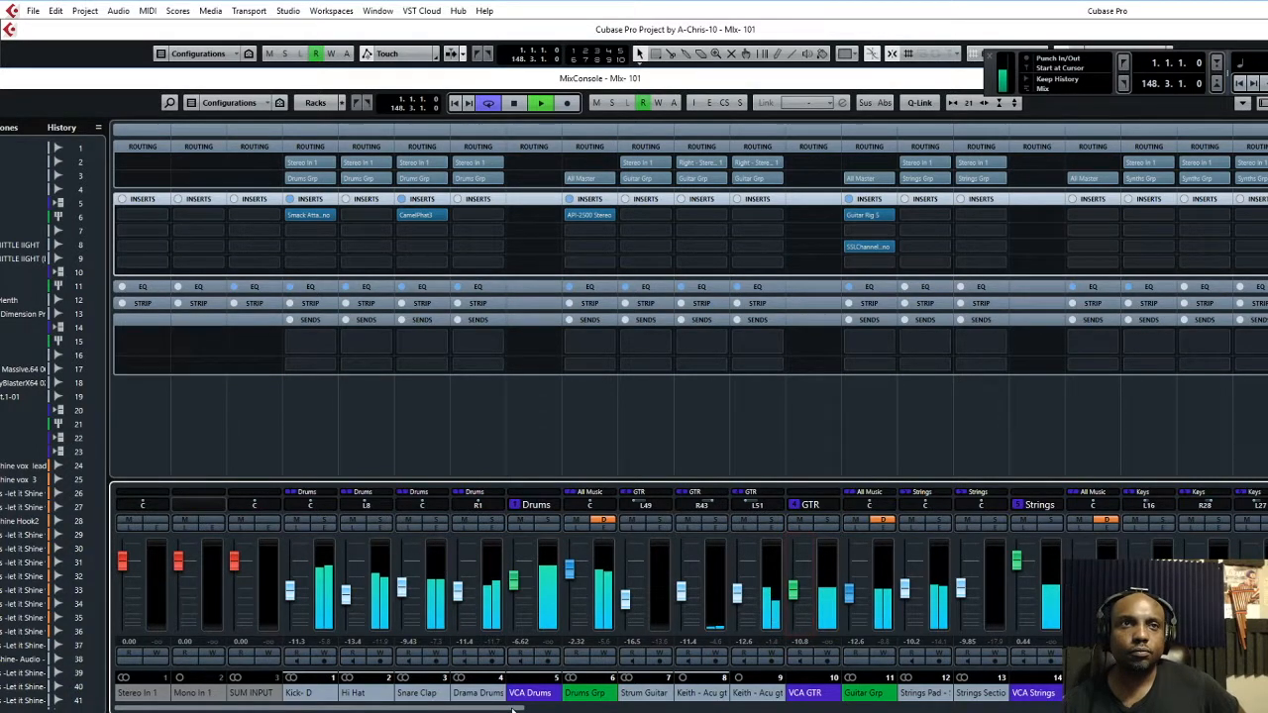
Fine-tune the guitar section with VCA GTR at -10.5 dB and Guitar Grp at -17.4 dB.
drag(517, 709, 594, 709)
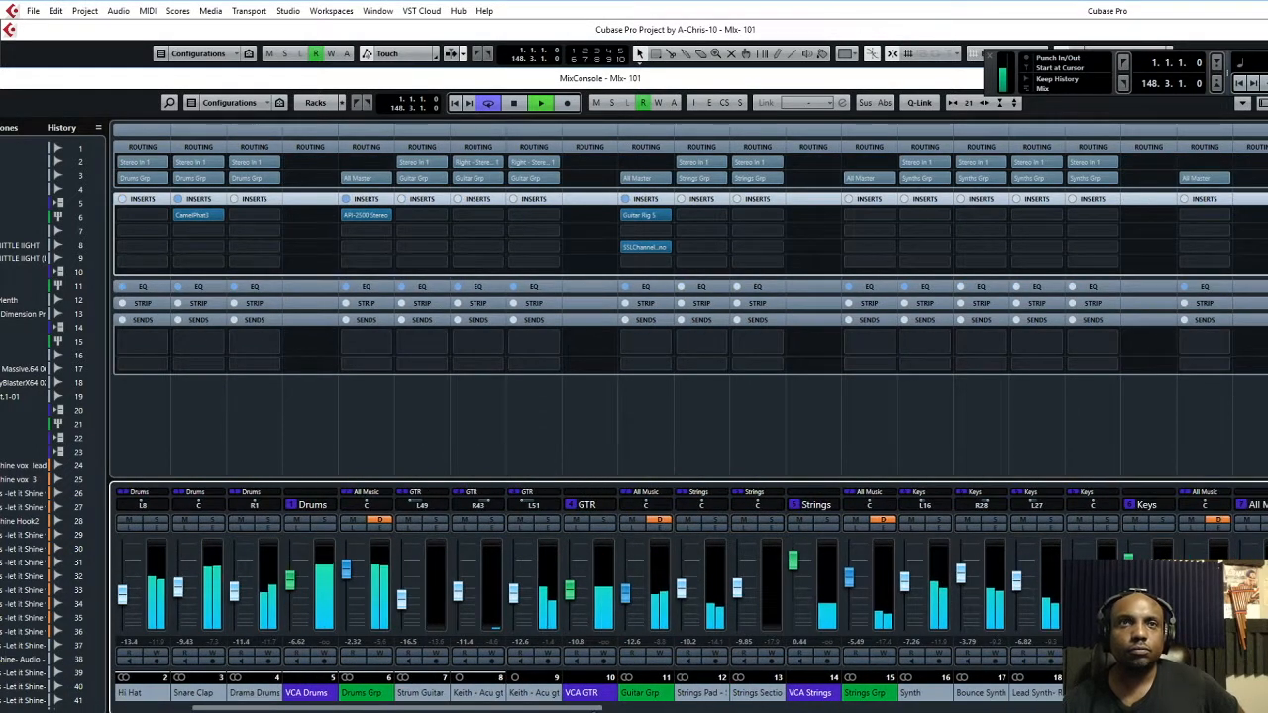
drag(572, 594, 577, 599)
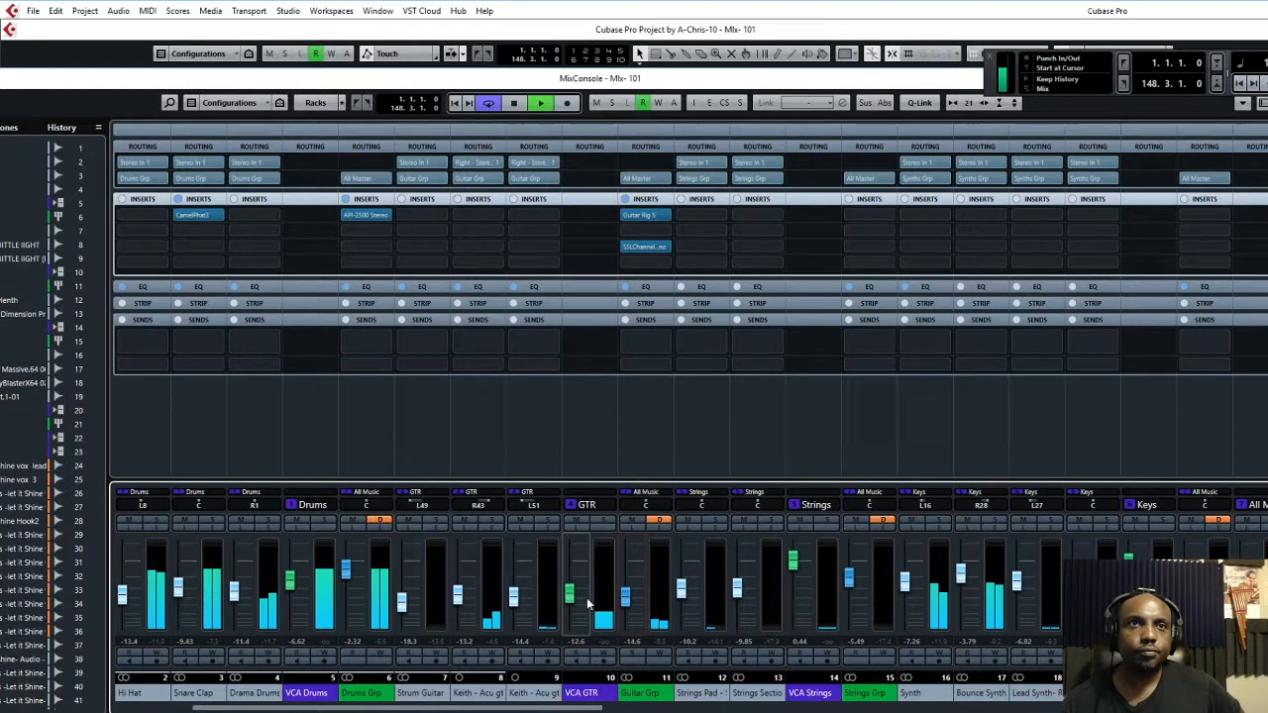
drag(575, 604, 576, 600)
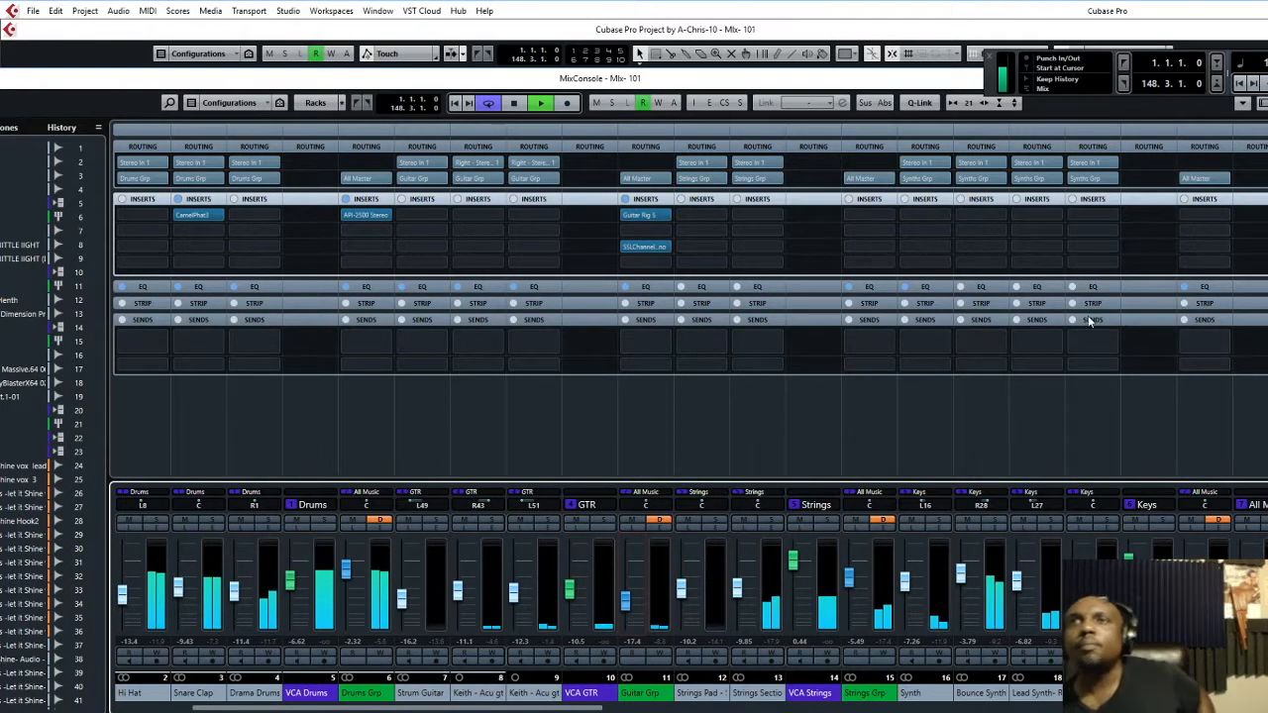
Stop playback and move the MixConsole down, clear of the tracks in the project window.
key(space)
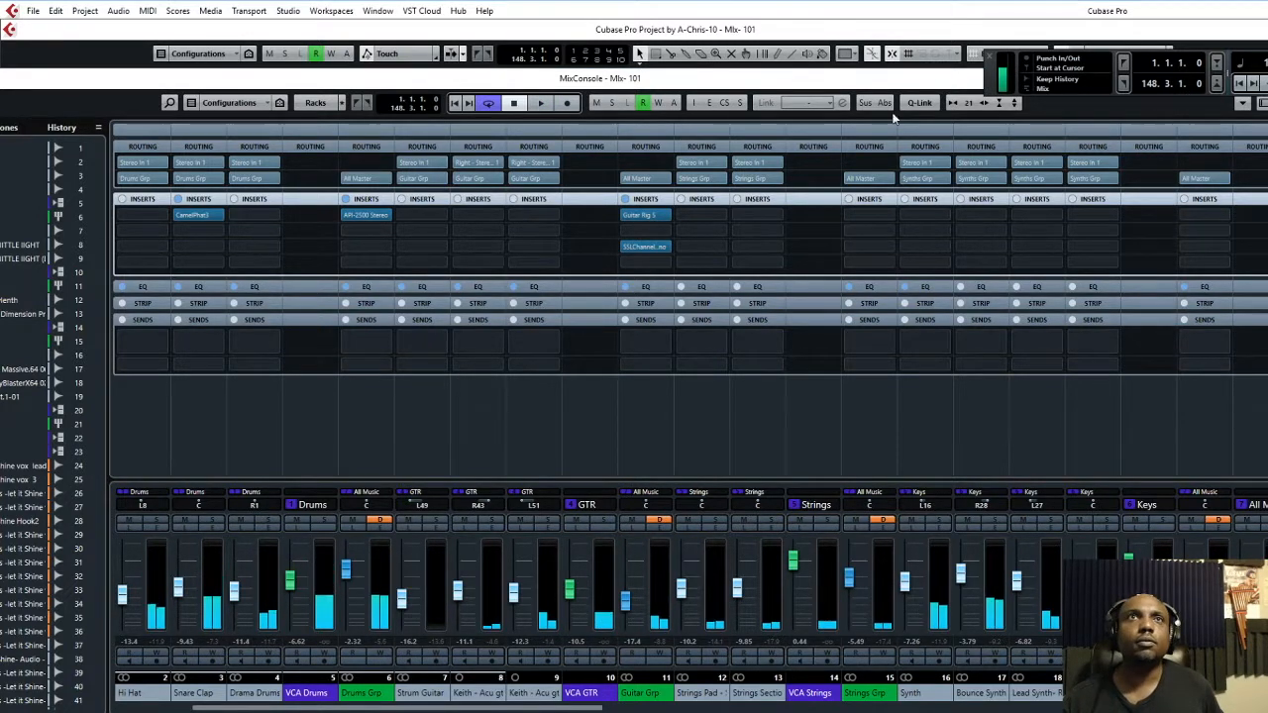
drag(715, 79, 913, 365)
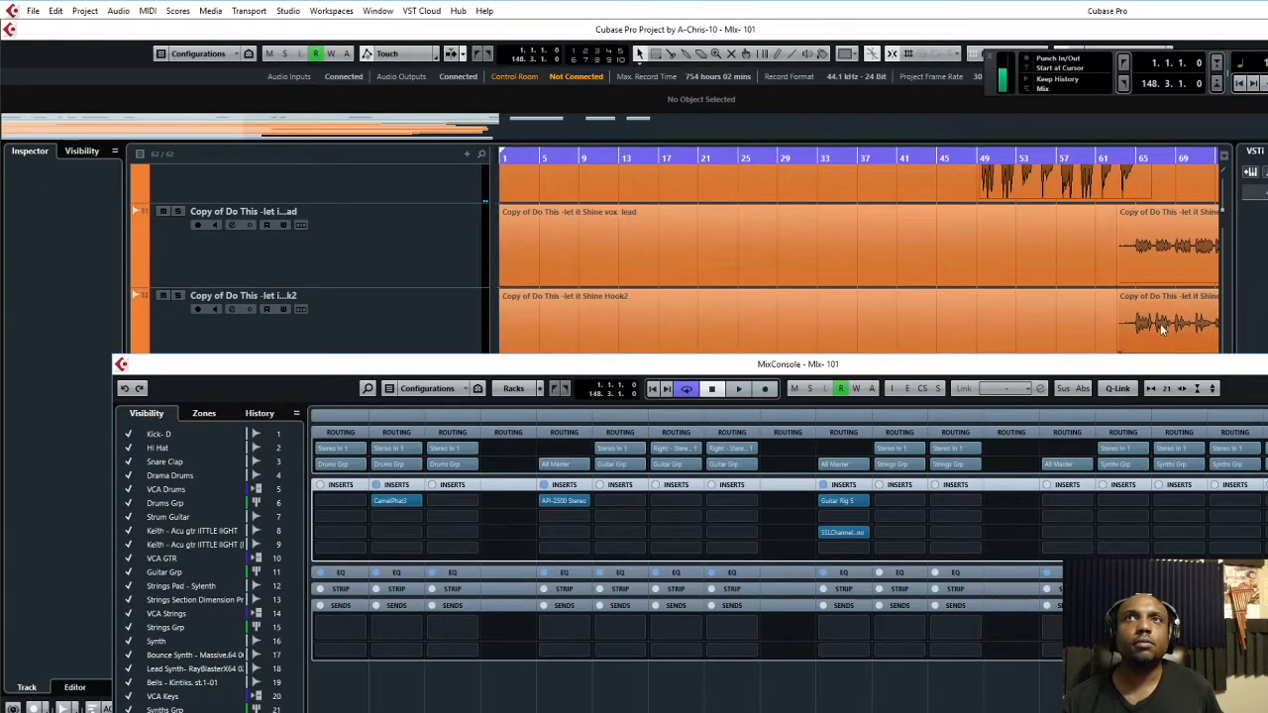
drag(772, 364, 998, 599)
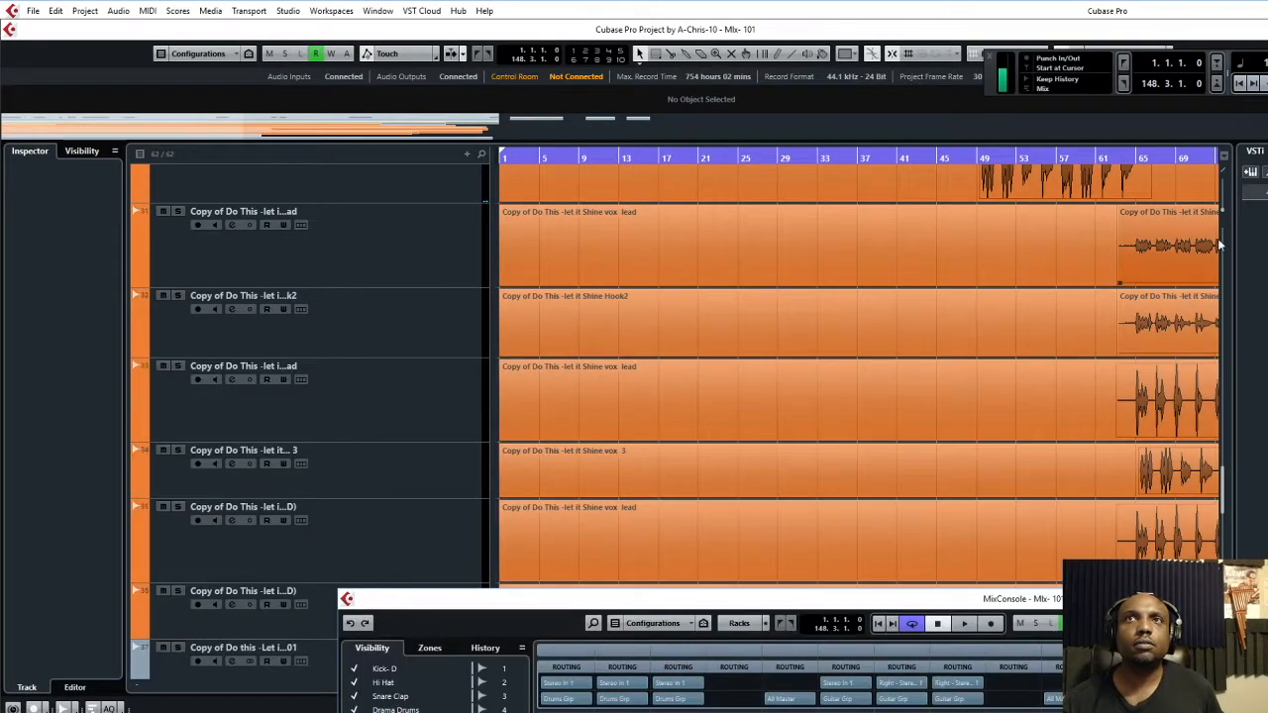
Examine the arrangement from bar 41 onward across the vocal, synth, strings and guitar tracks, ending at the strum and acoustic guitars.
click(911, 119)
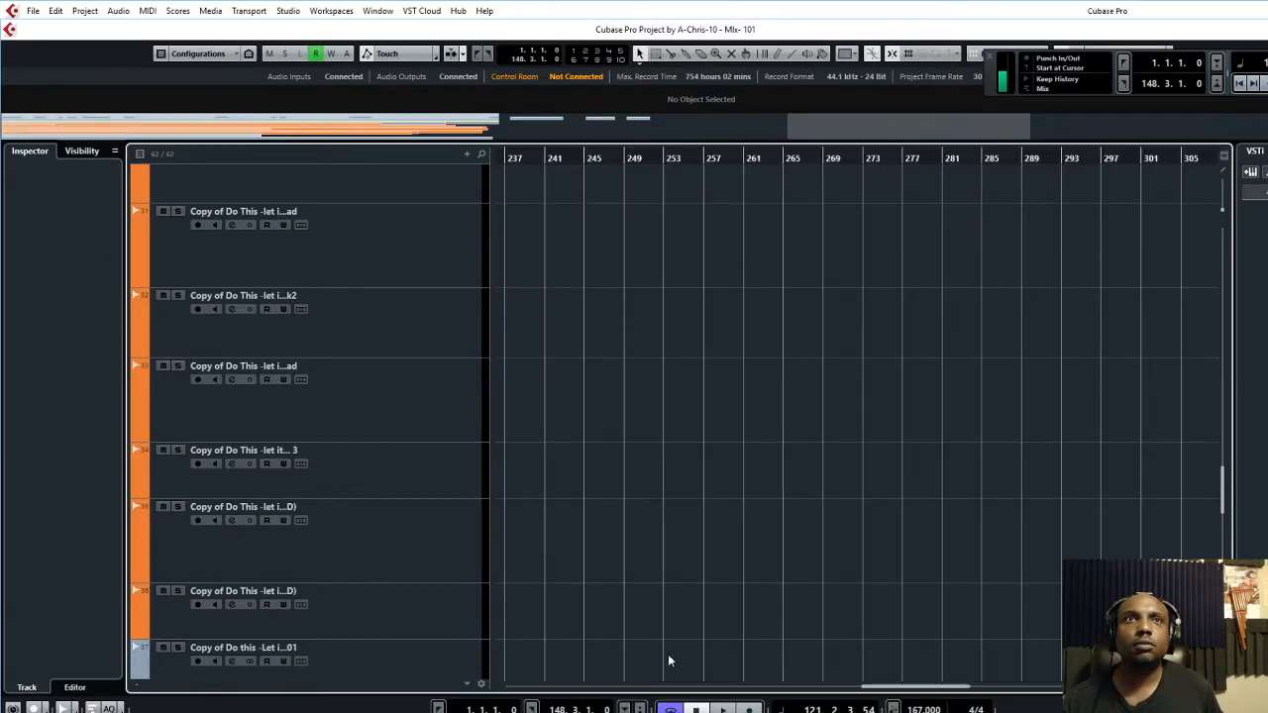
drag(879, 691, 668, 701)
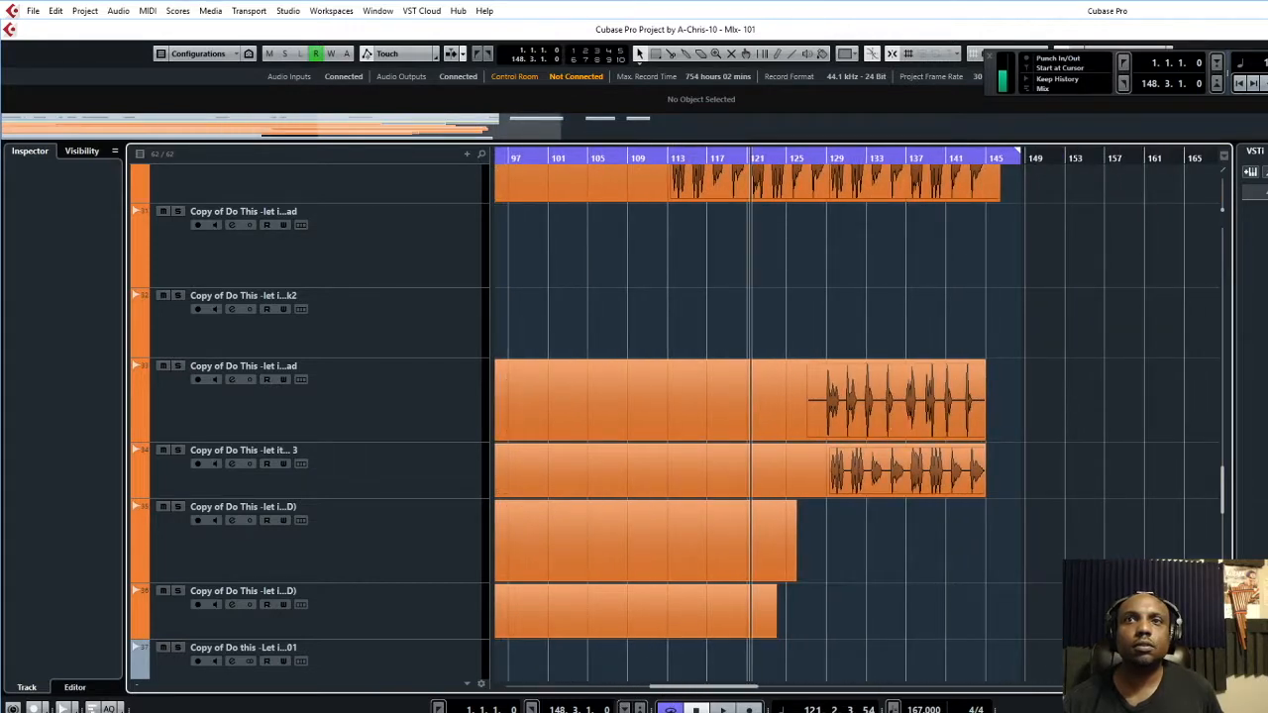
key(g)
key(g)
key(g)
key(g)
key(g)
key(g)
key(g)
key(g)
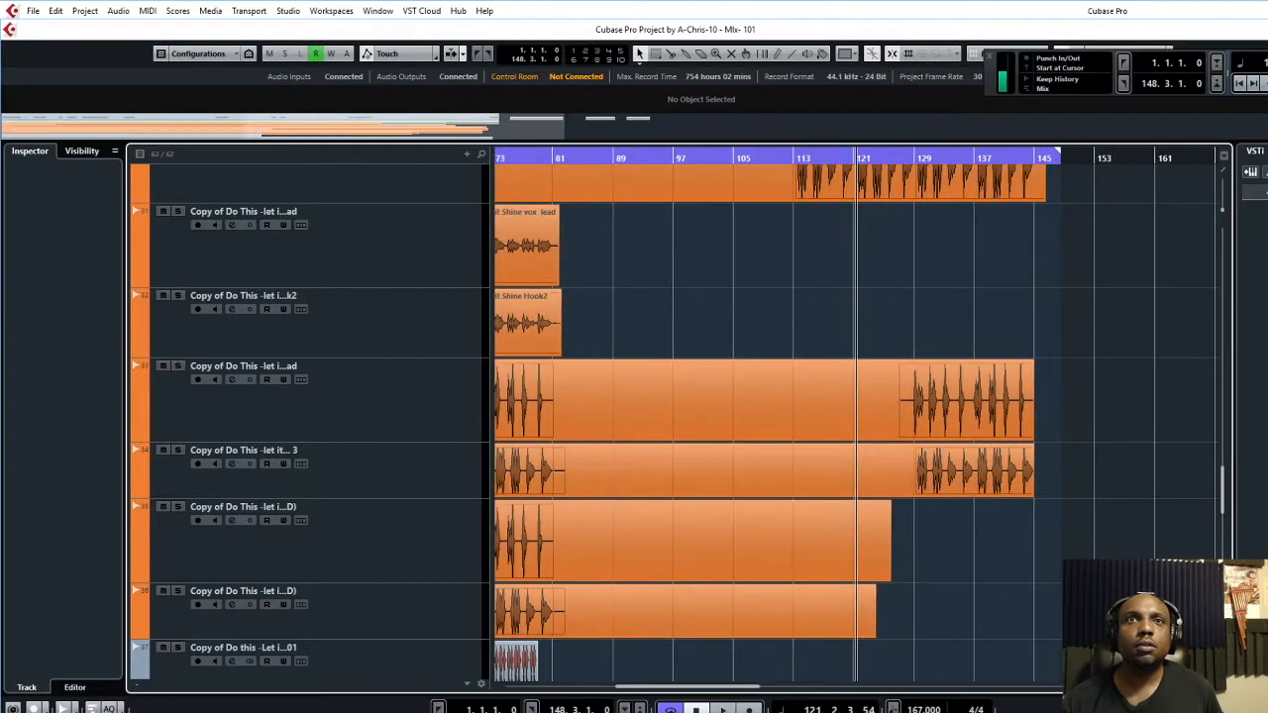
key(g)
key(g)
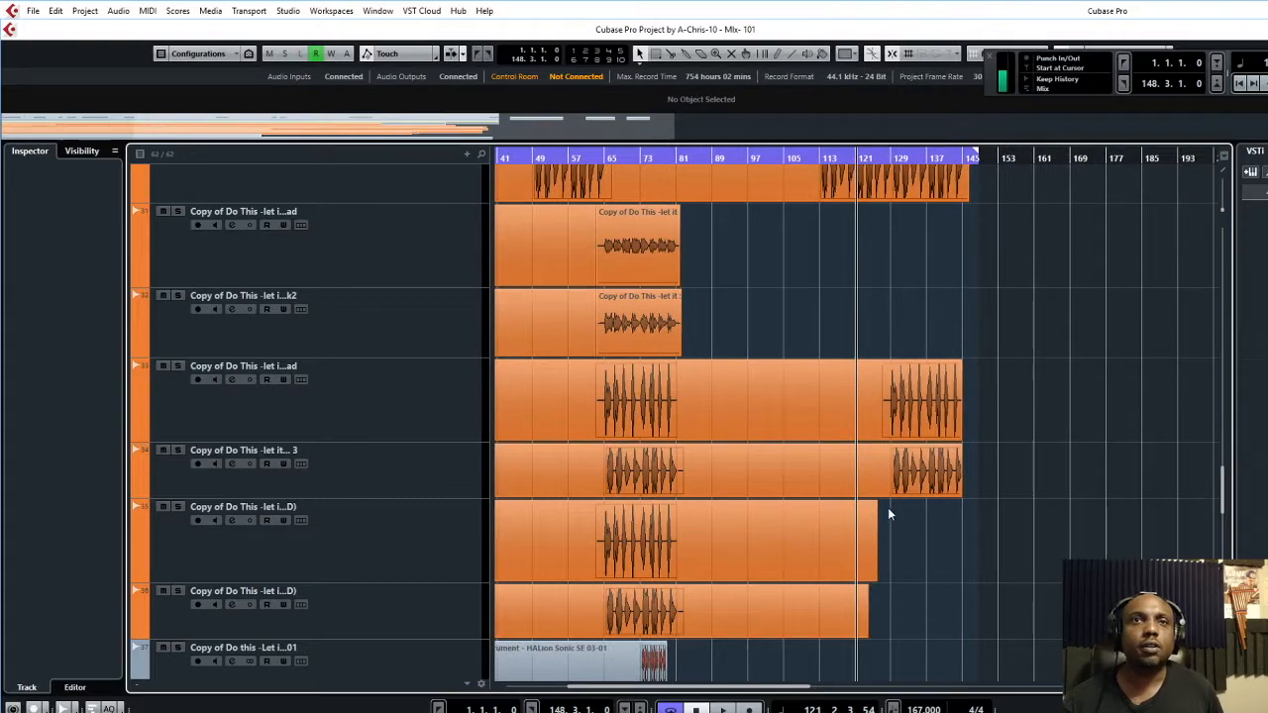
scroll(879, 517, down, 10)
scroll(875, 518, up, 9)
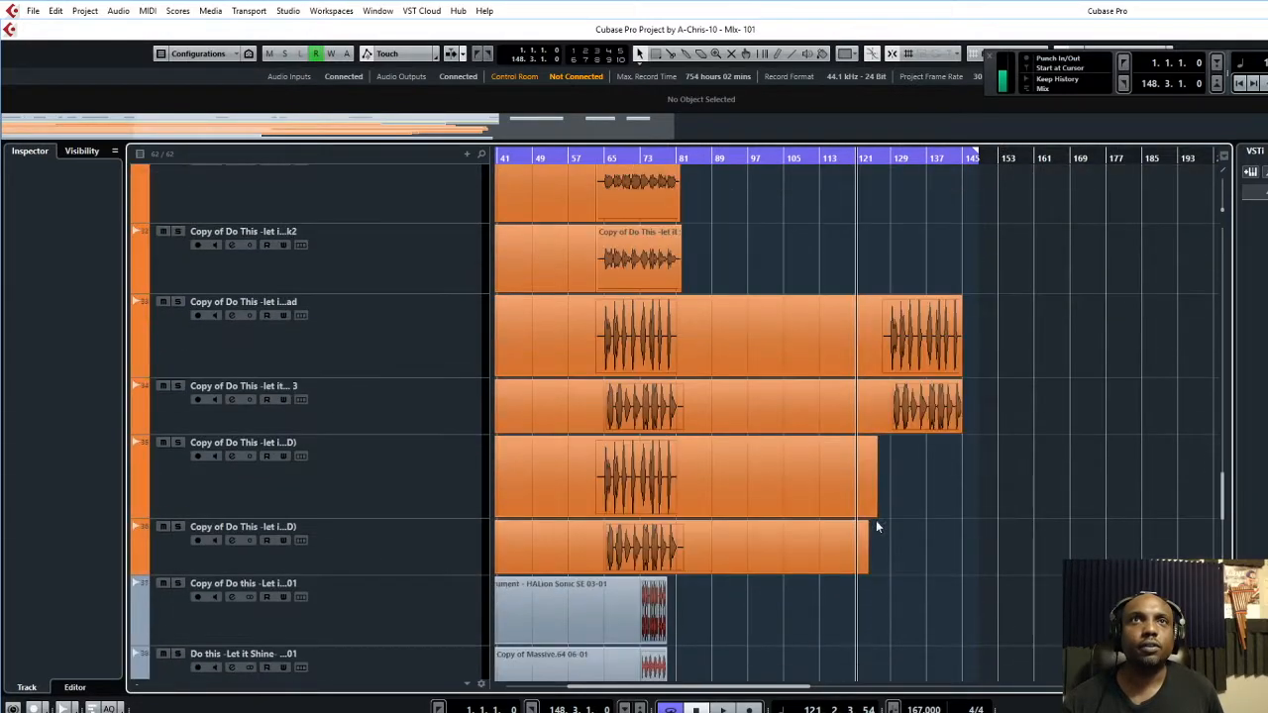
scroll(875, 520, up, 10)
scroll(858, 525, down, 2)
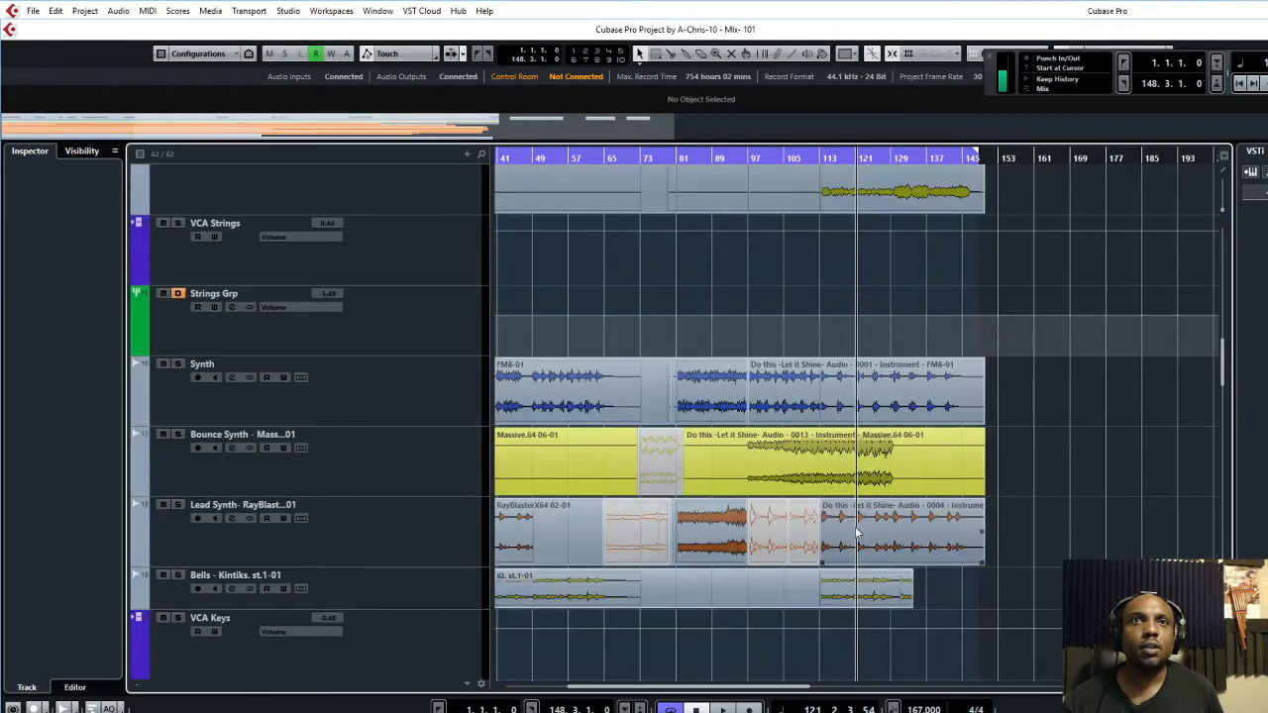
scroll(854, 529, up, 6)
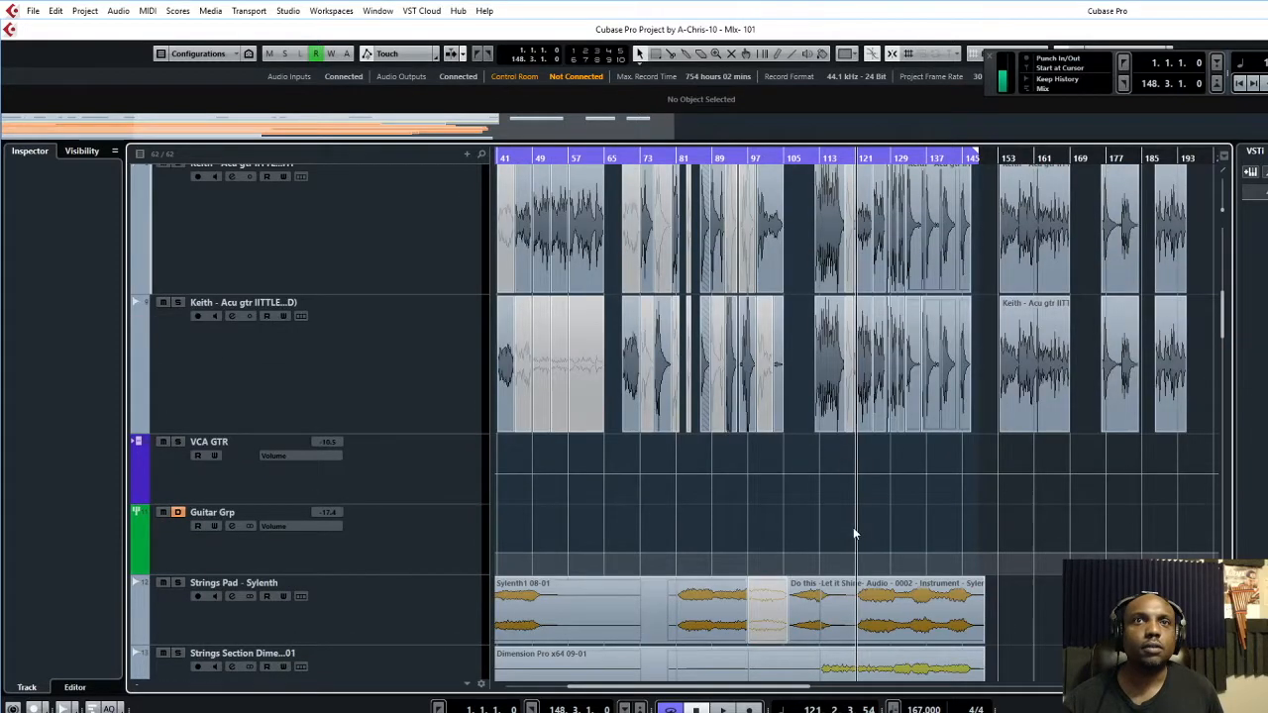
scroll(854, 529, down, 2)
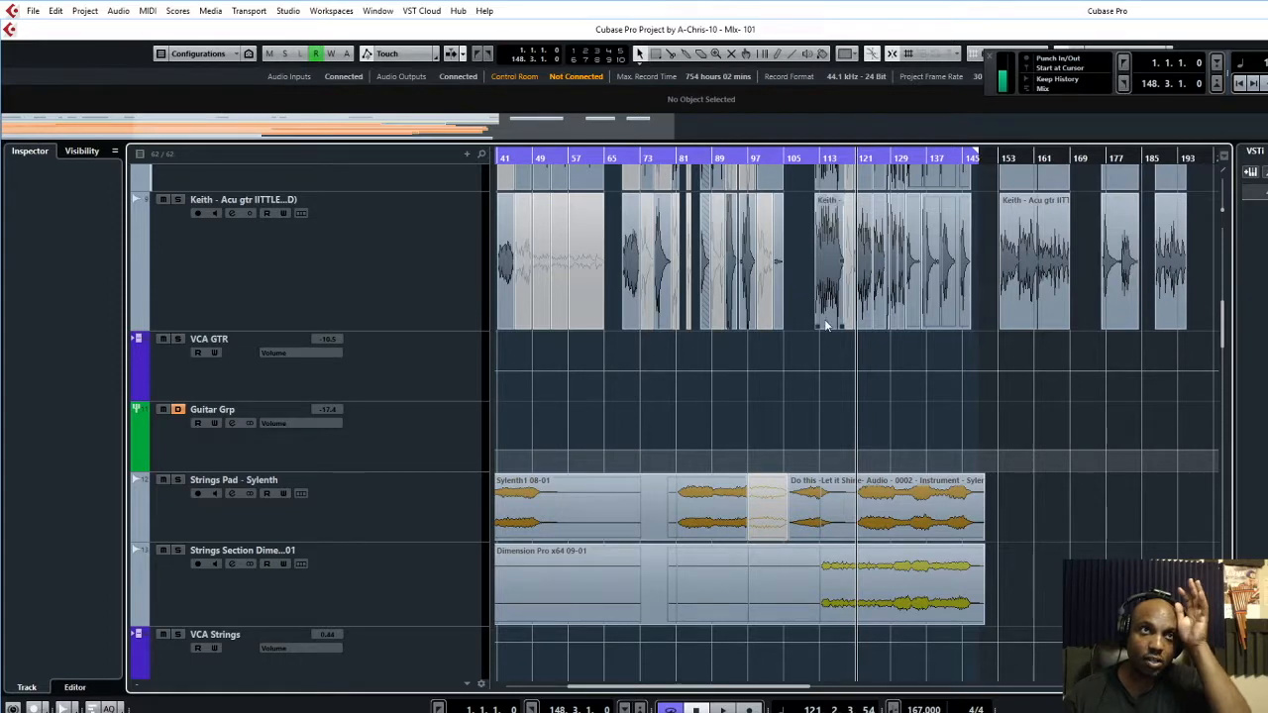
scroll(833, 322, up, 3)
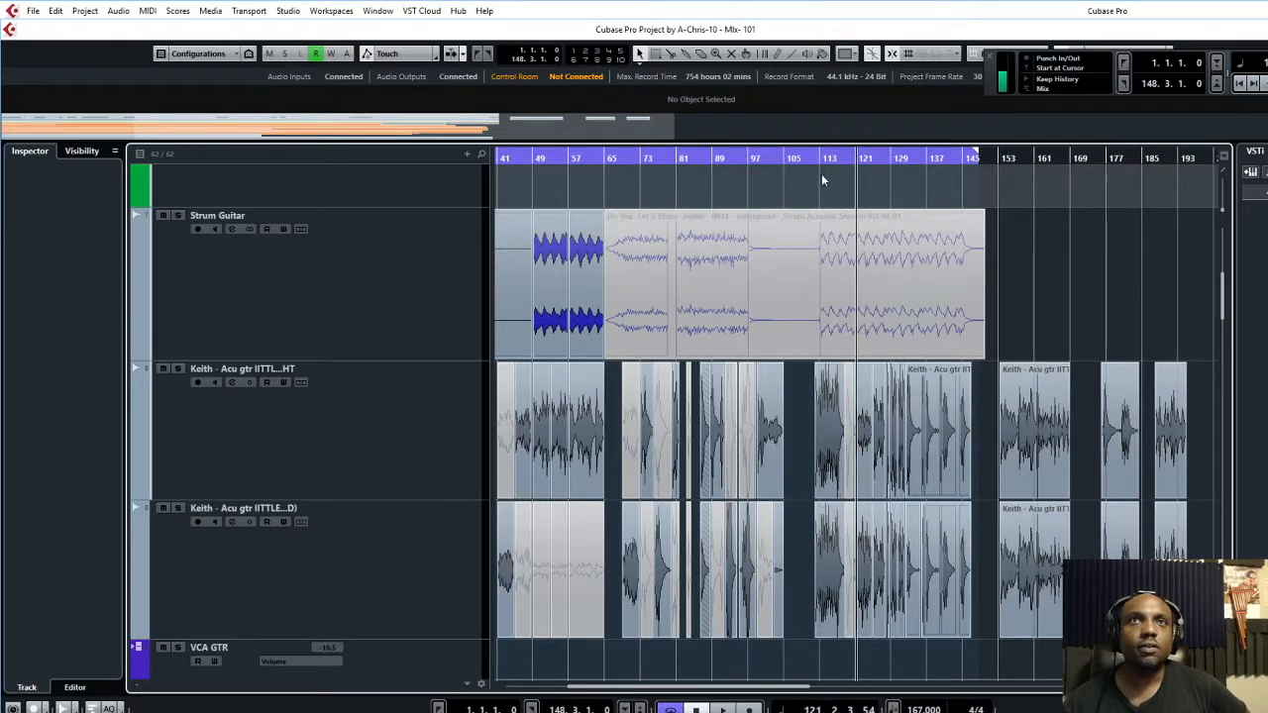
Play the song from about bar 95 to listen to the acoustic guitar entry.
drag(816, 162, 745, 155)
key(space)
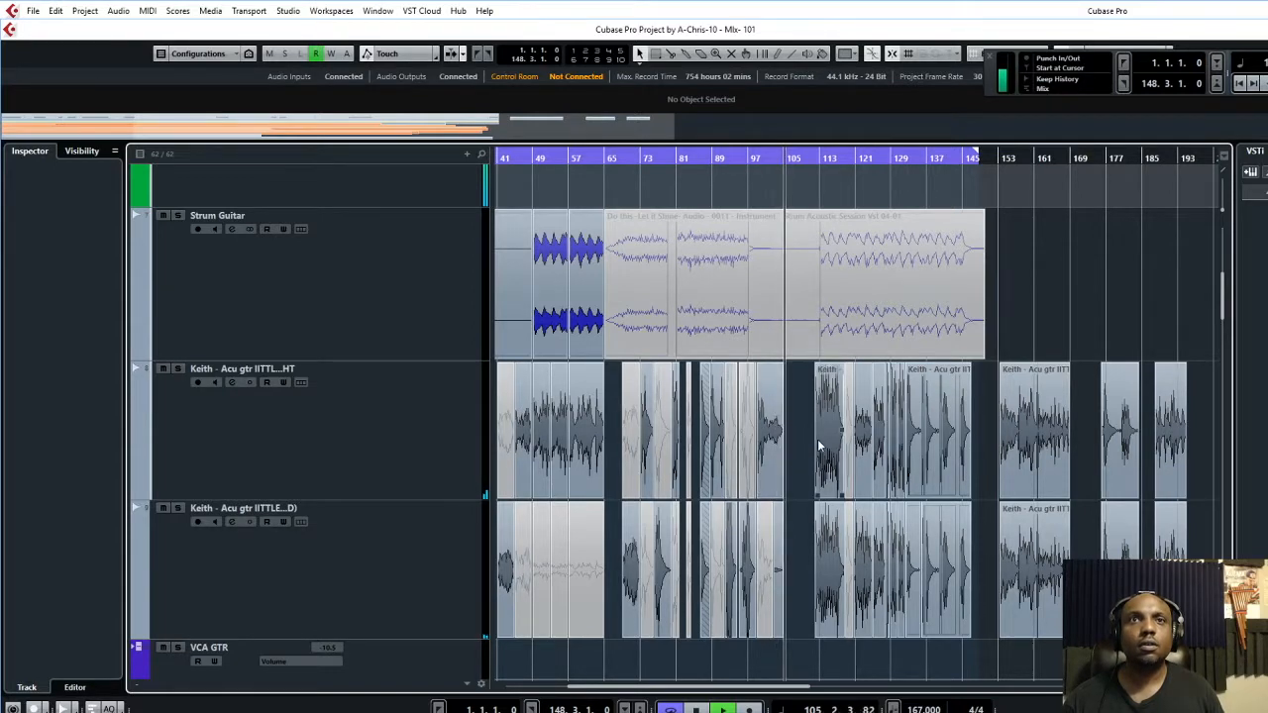
scroll(817, 439, down, 2)
scroll(817, 439, up, 2)
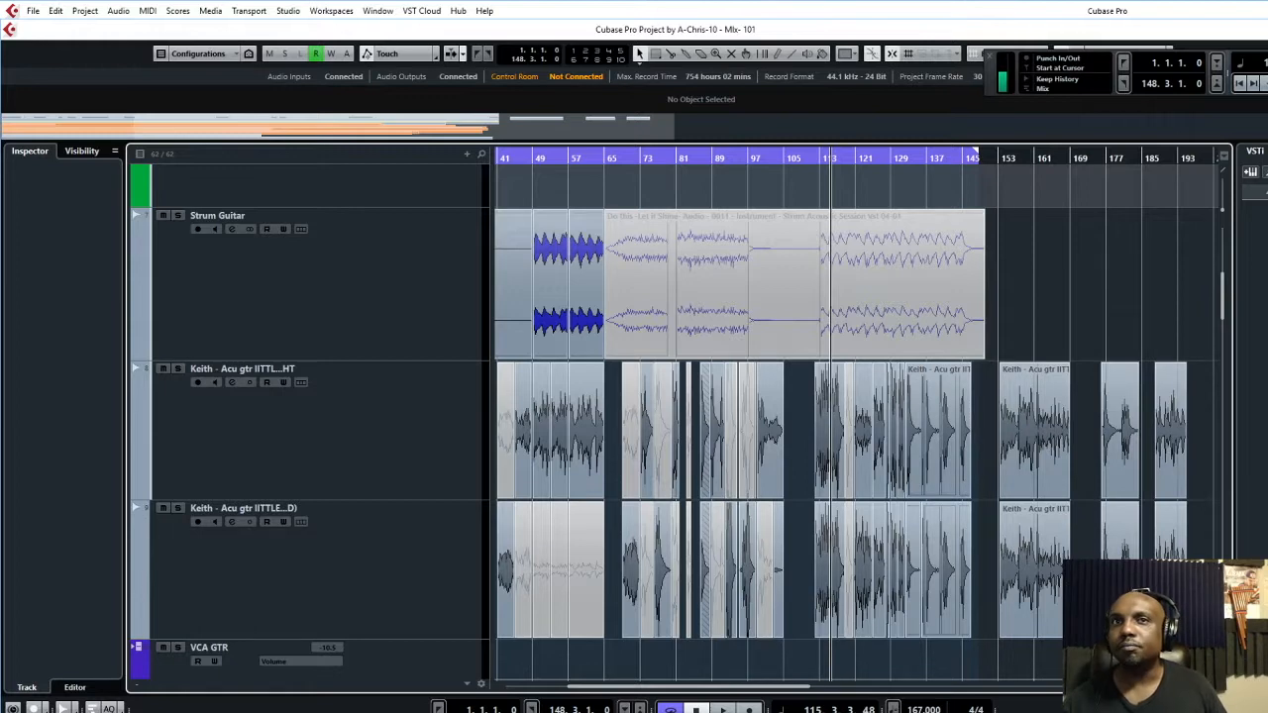
Set the playback position to bar 108.
drag(1267, 604, 1136, 104)
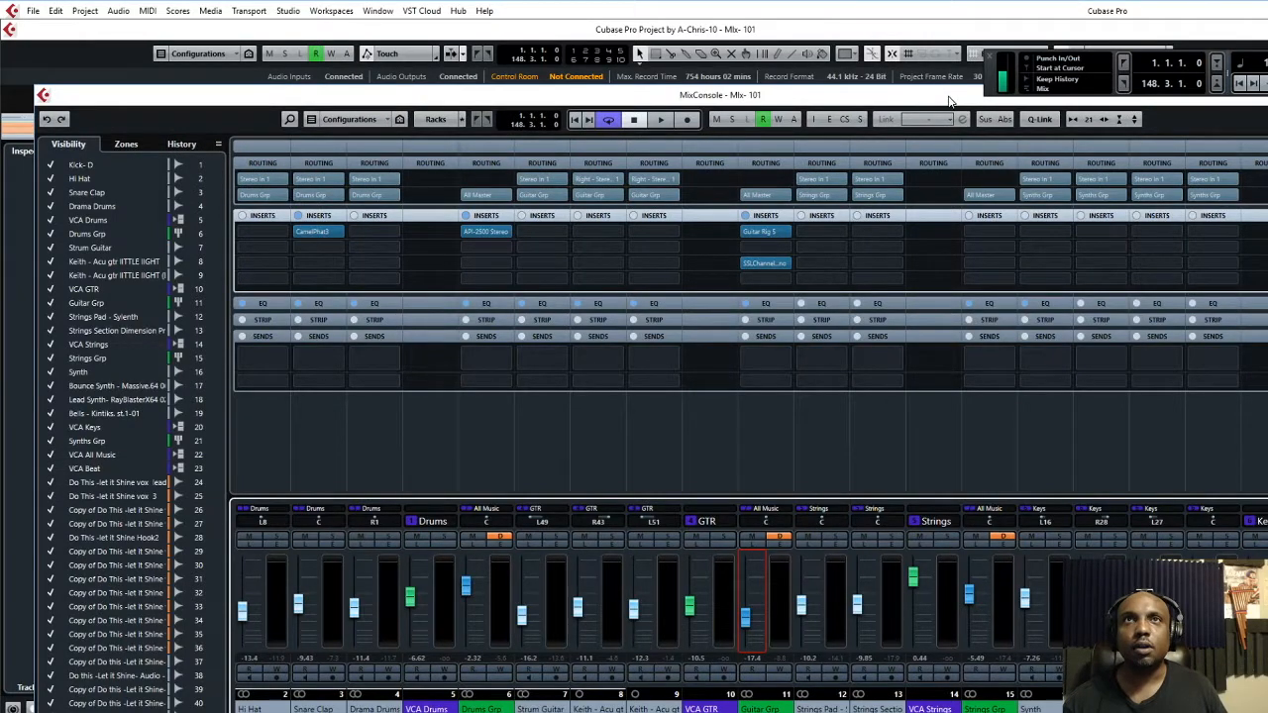
drag(948, 96, 1137, 463)
click(796, 159)
key(F3)
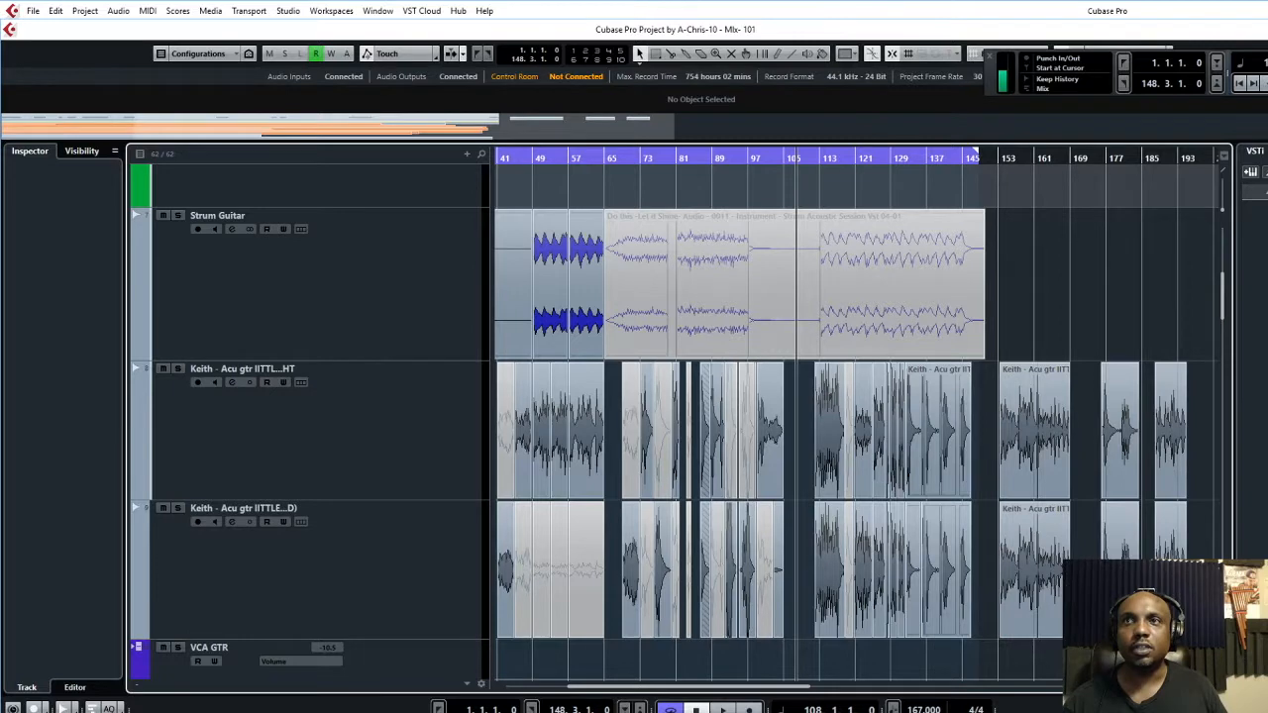
Bring the MixConsole back to full view and enable automation read and write on Guitar Grp.
key(F3)
drag(793, 463, 796, 438)
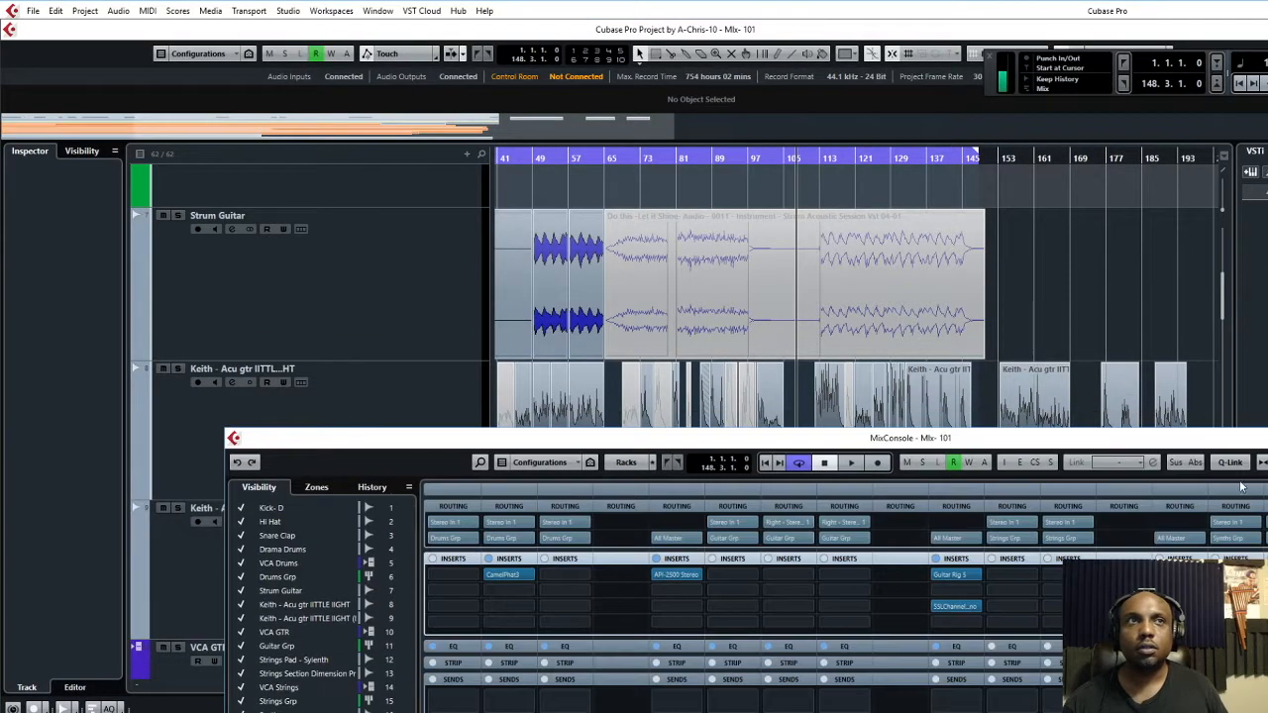
click(414, 423)
key(F3)
drag(428, 437, 393, 2)
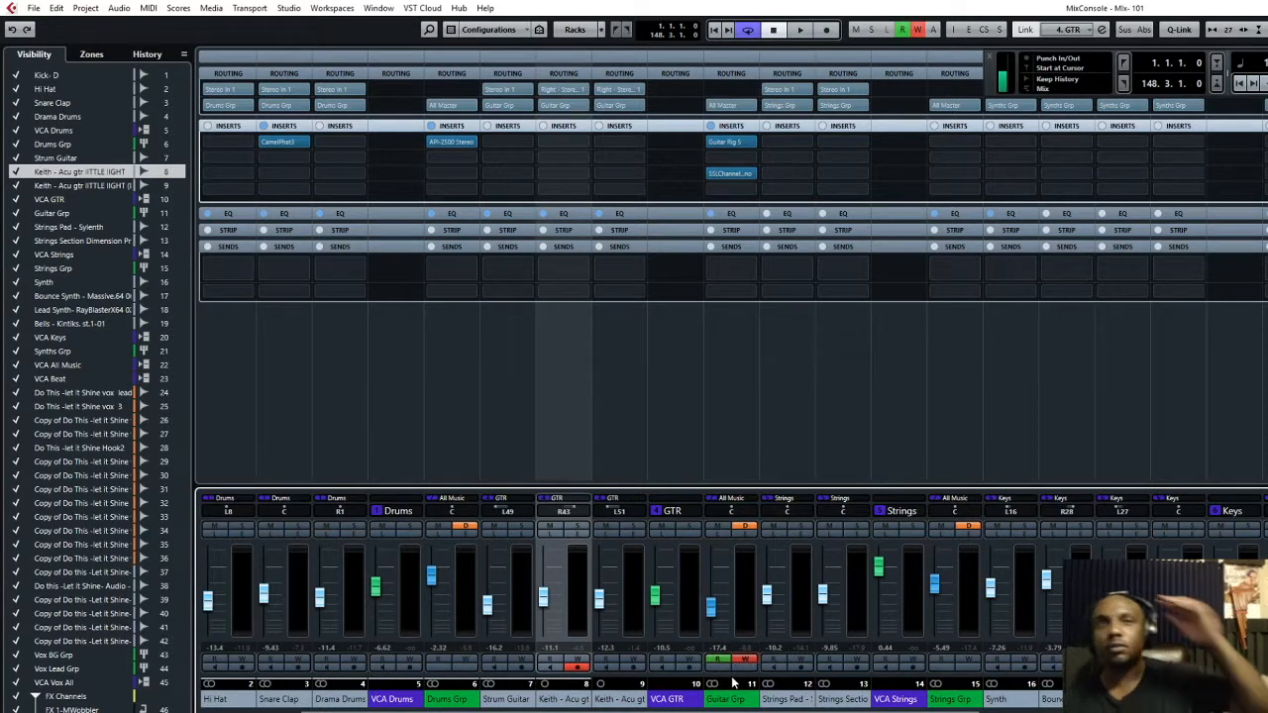
click(442, 9)
click(483, 122)
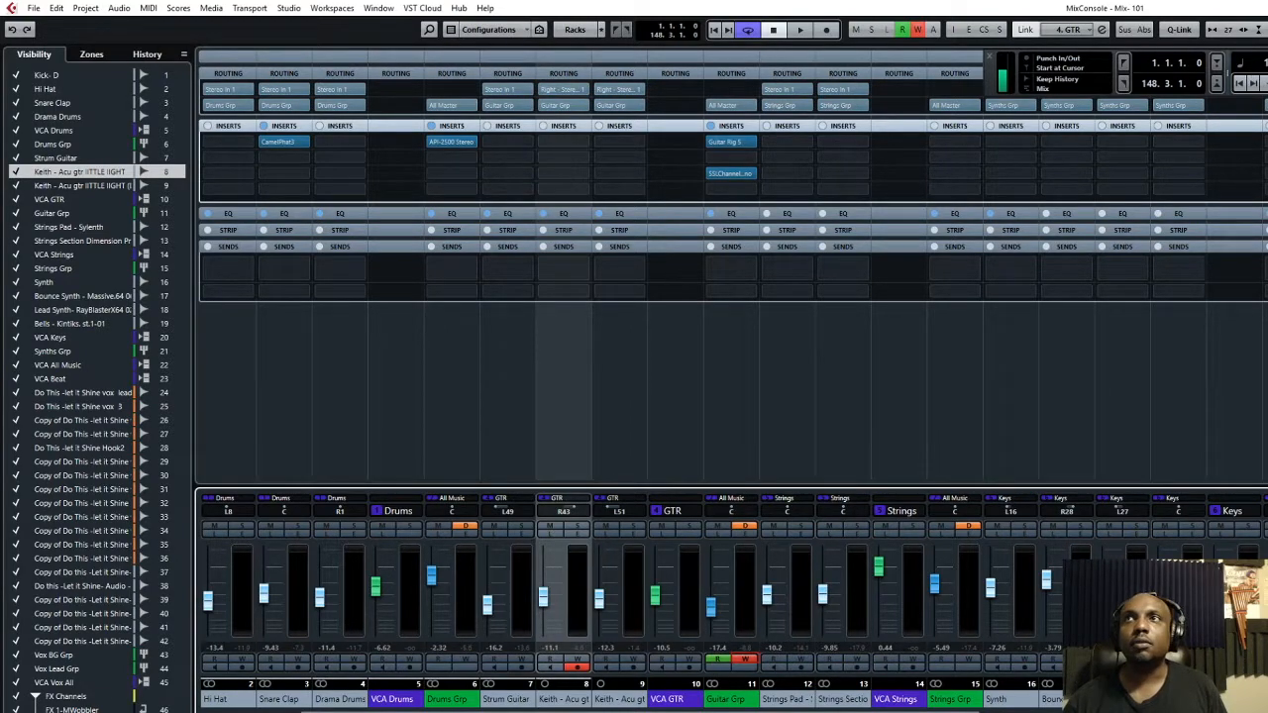
Start playback and raise the Guitar Grp fader to -14.2 dB while writing automation.
key(super+Down)
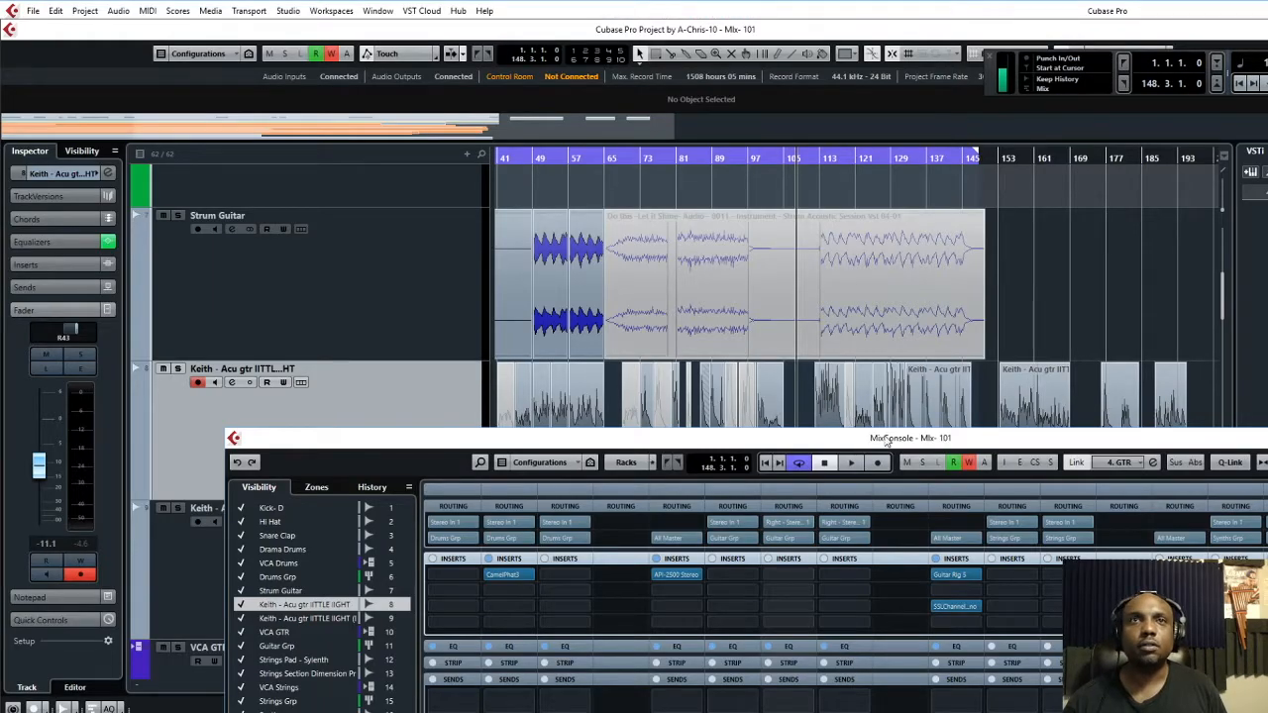
drag(928, 445, 1139, 2)
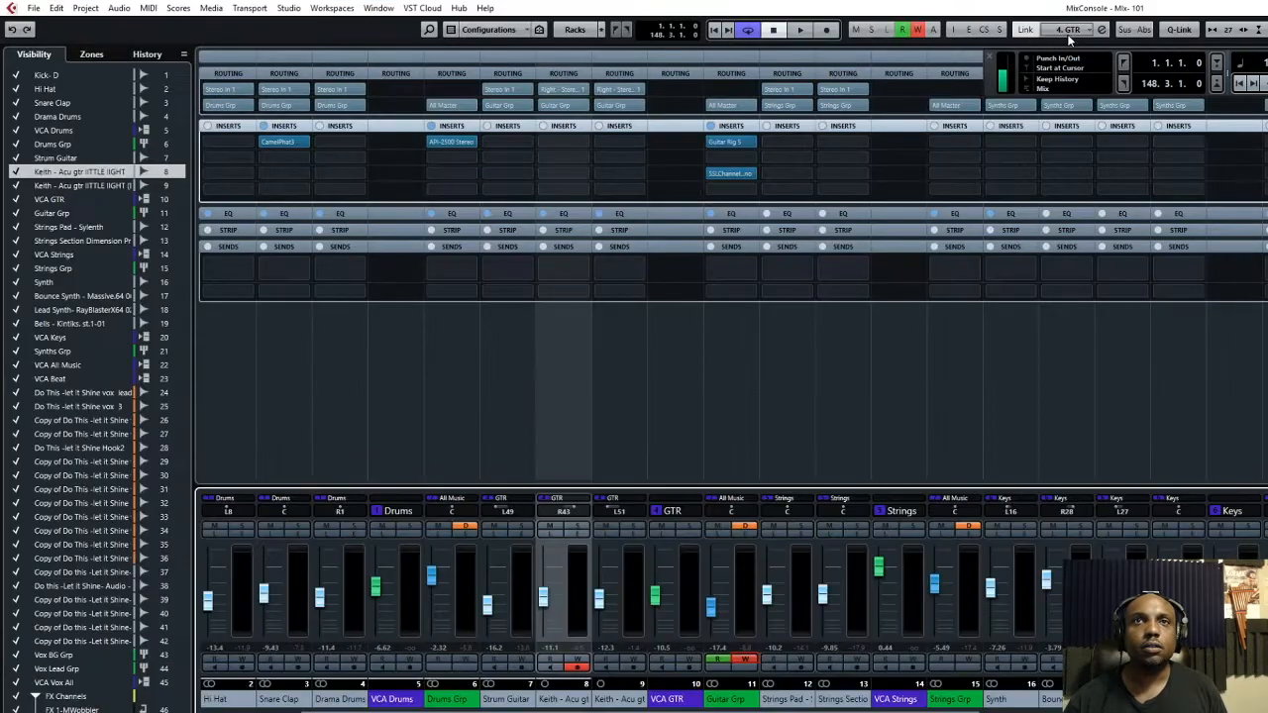
drag(718, 602, 719, 607)
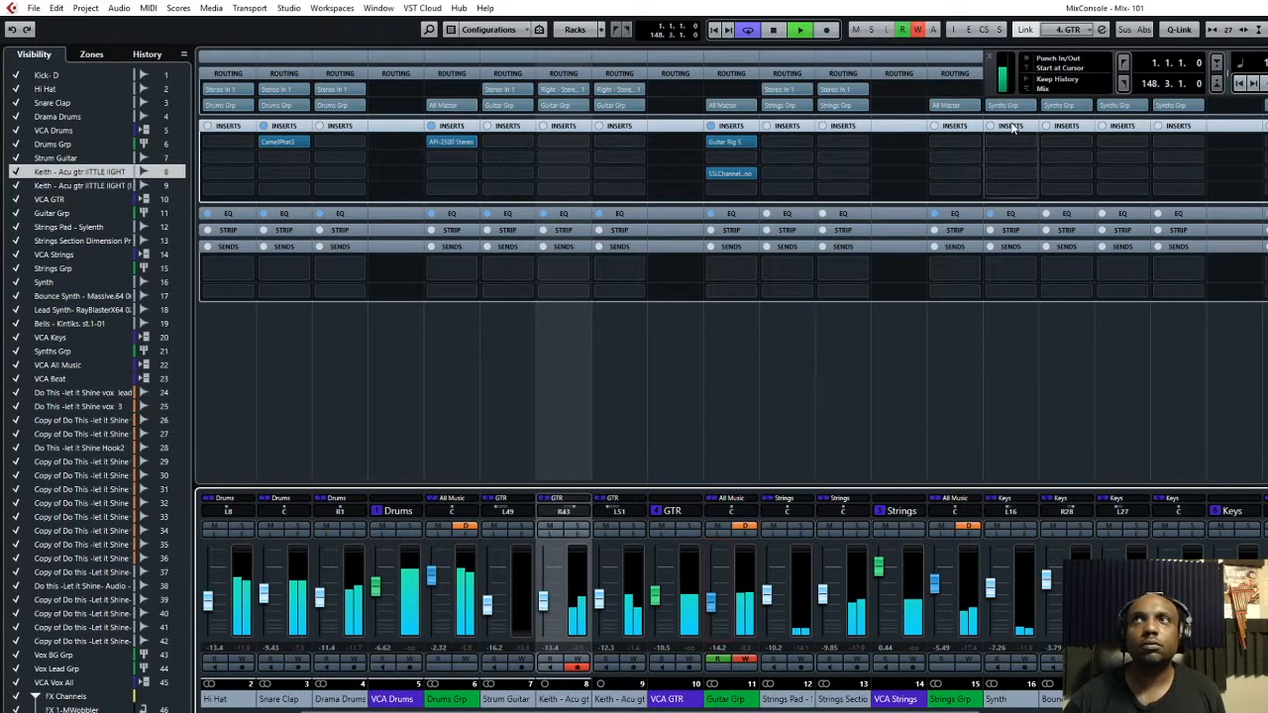
Replay from bar 108 and ride the Guitar Grp fader with write automation to -10.8 dB, -12.3 dB and -16.8 dB.
double_click(1174, 7)
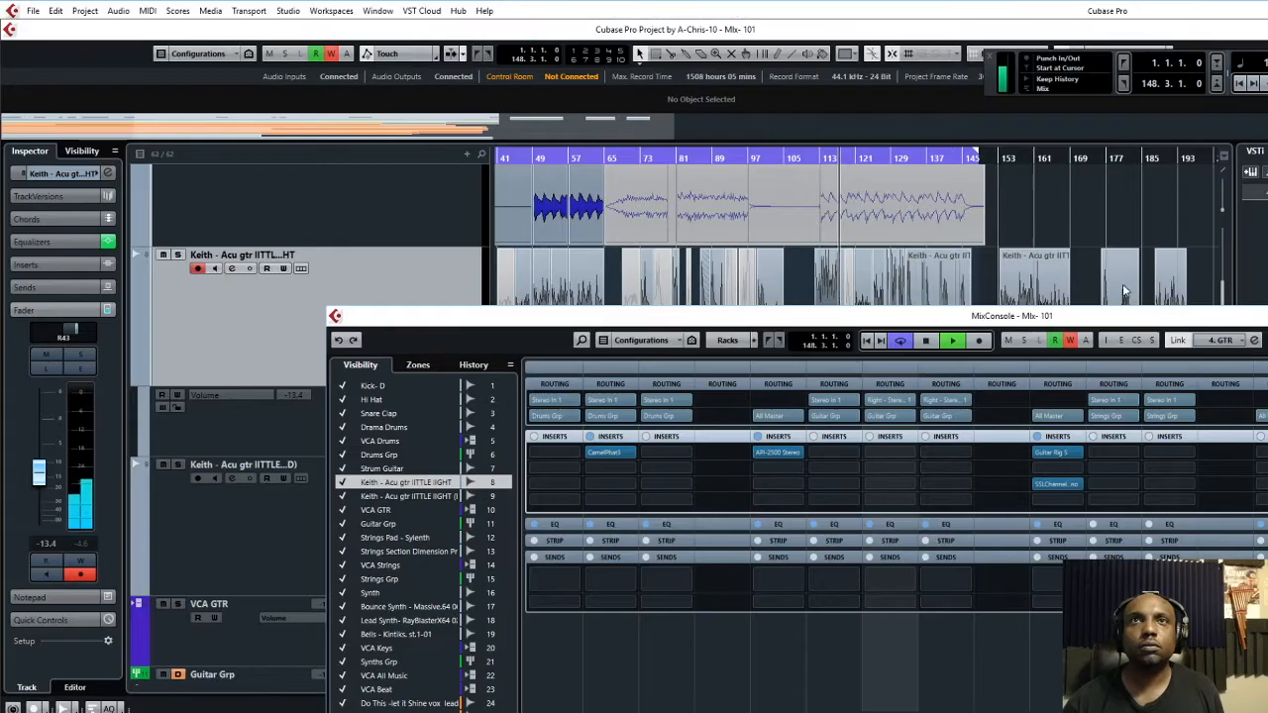
key(F3)
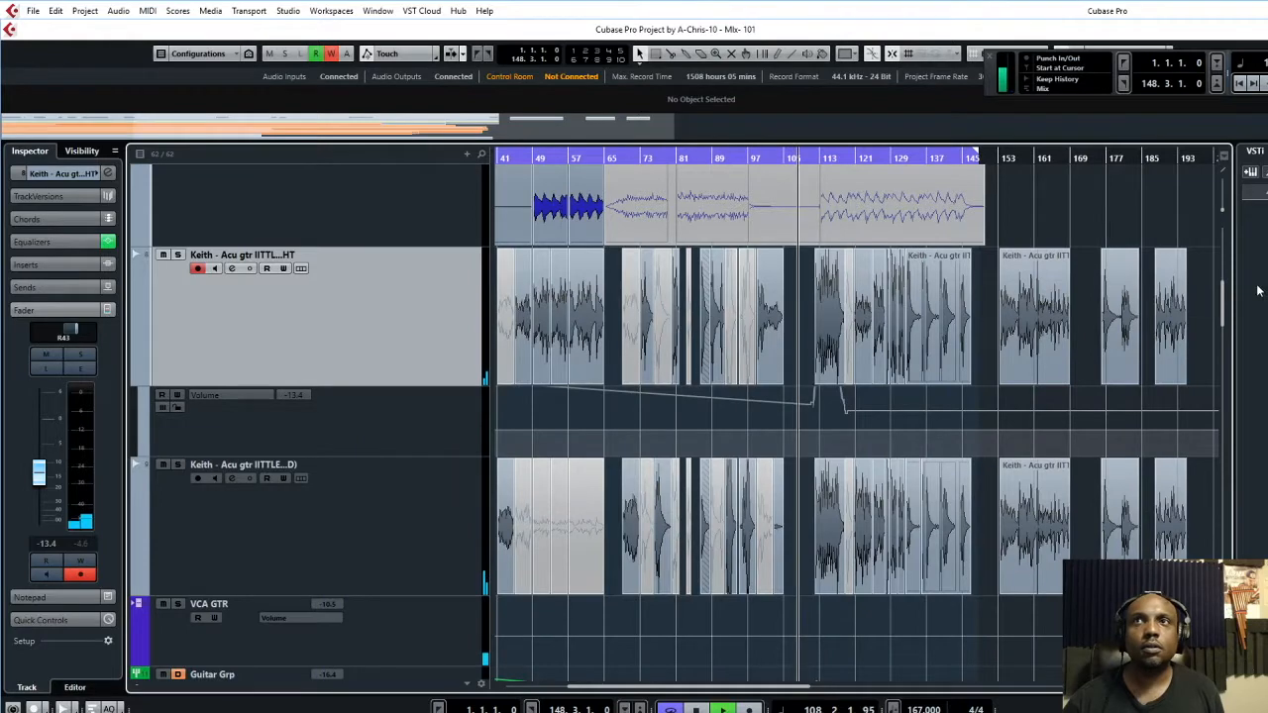
key(F3)
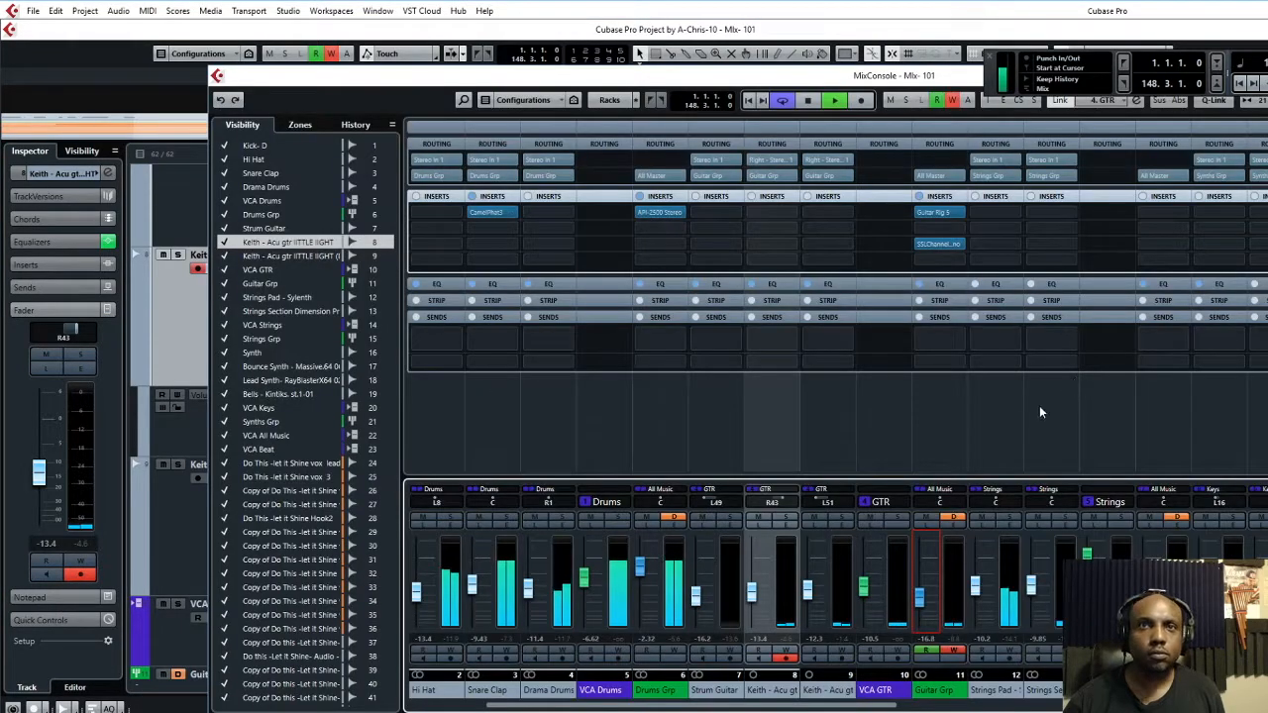
drag(919, 601, 929, 602)
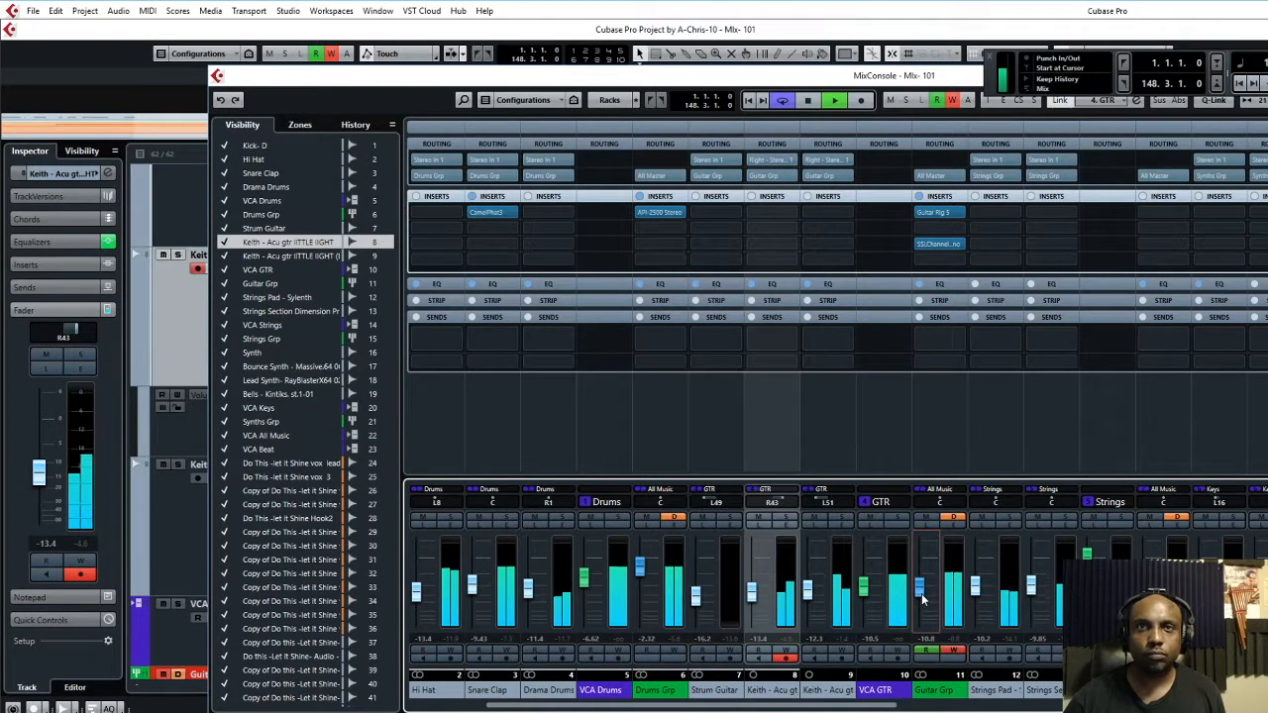
drag(921, 599, 923, 602)
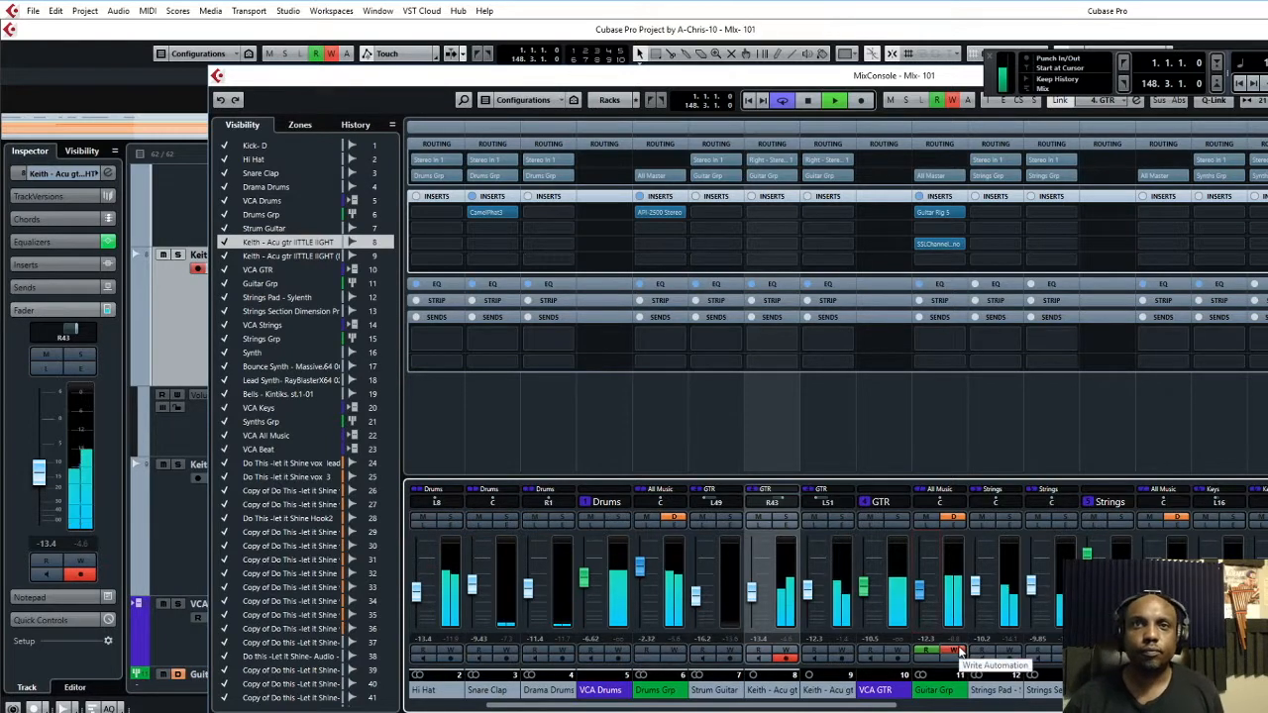
click(955, 653)
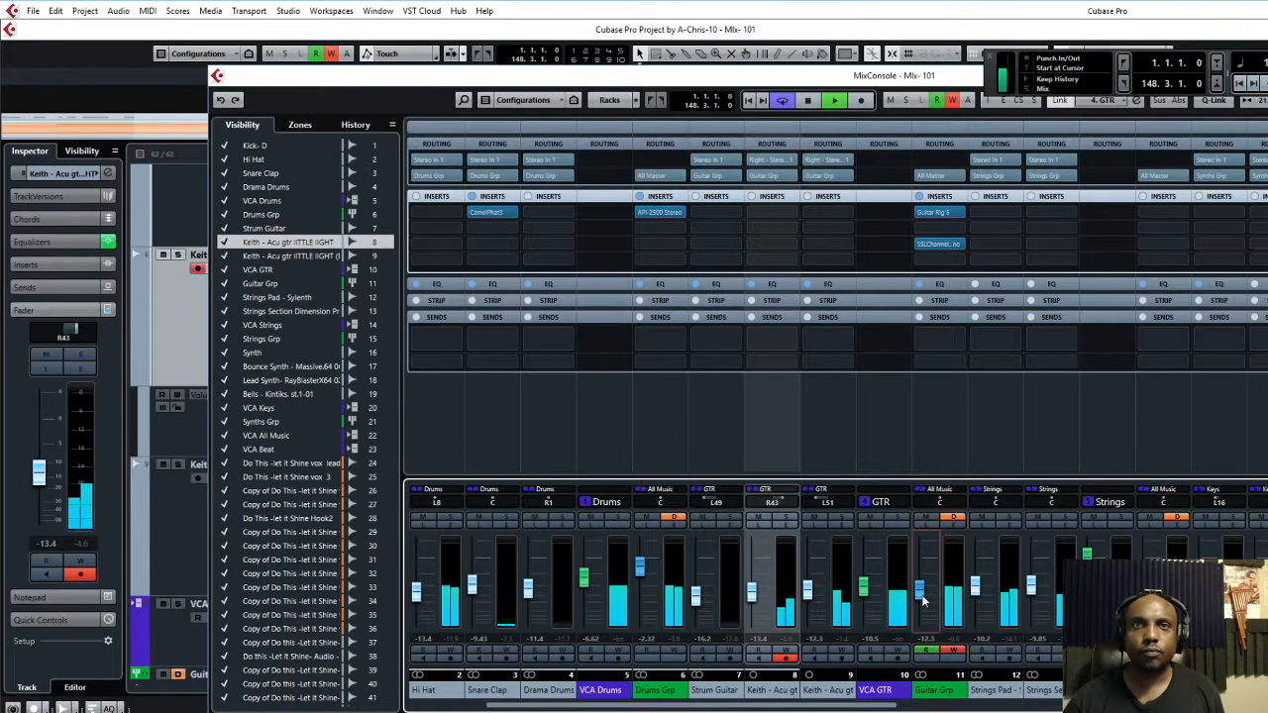
drag(921, 605, 921, 608)
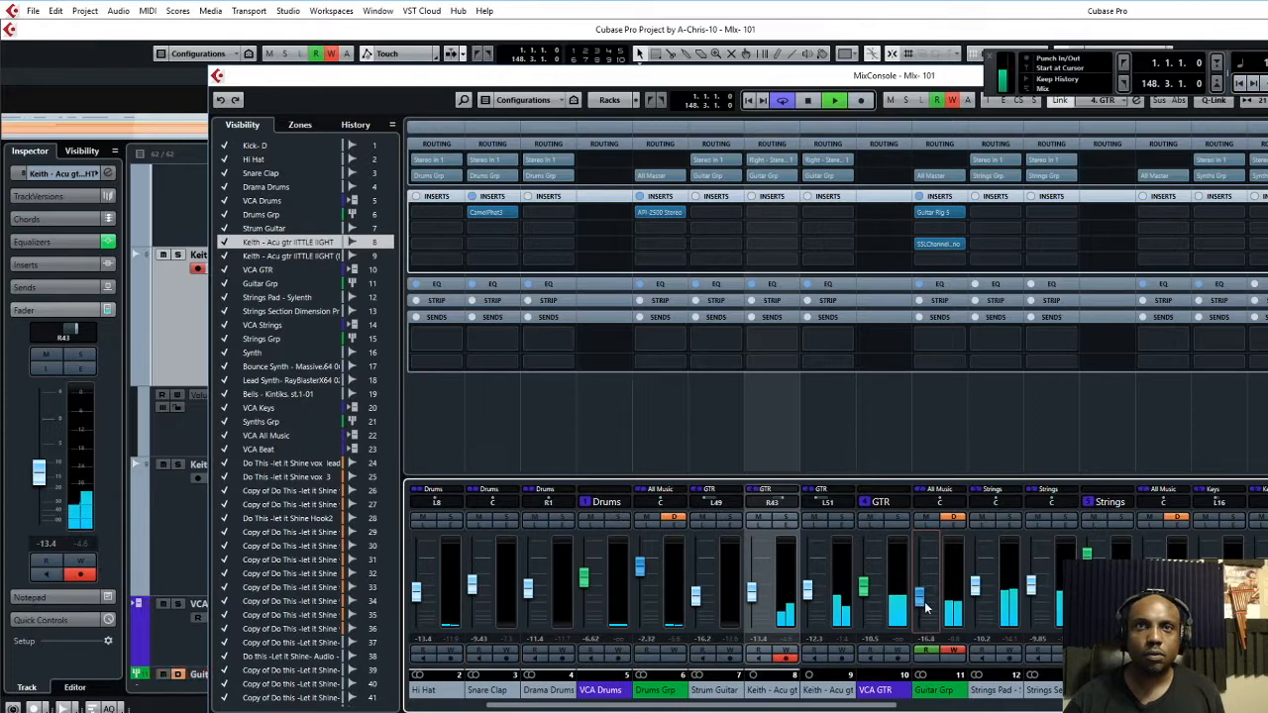
Jump playback to bar 139 and bring the MixConsole back up to ride the Guitar Grp fader.
drag(818, 77, 807, 456)
click(936, 159)
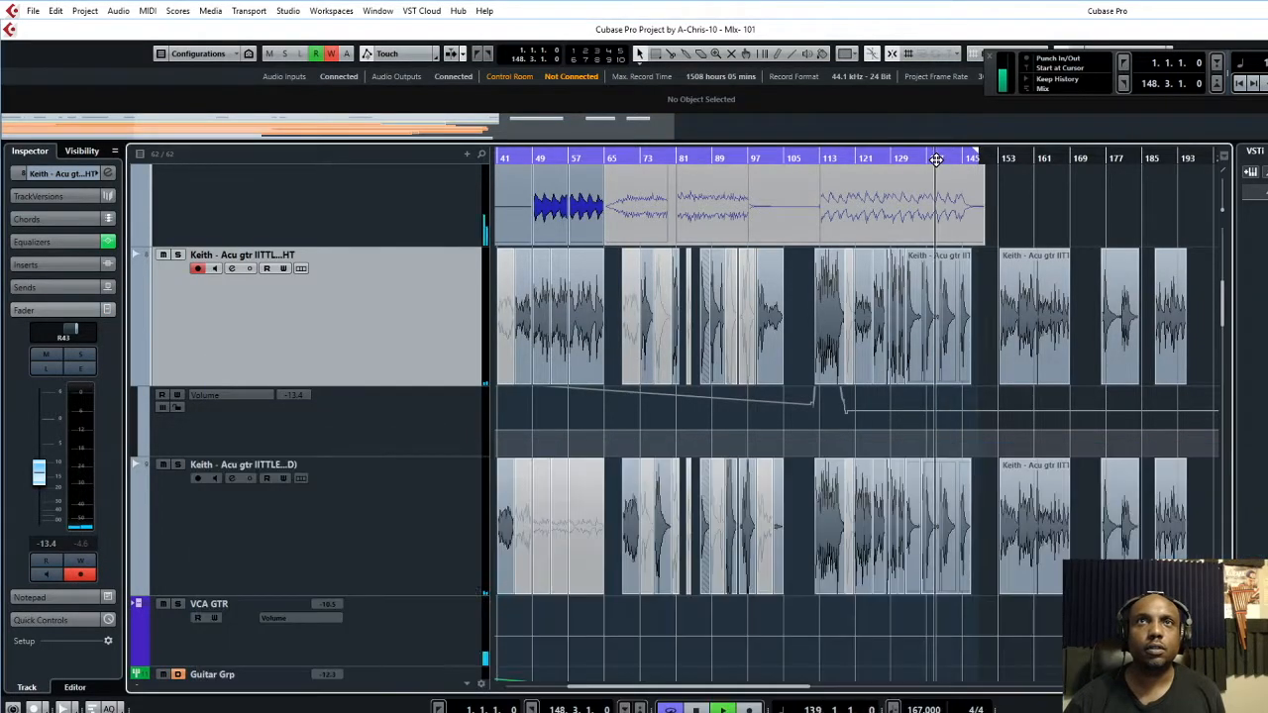
drag(1266, 455, 1179, 127)
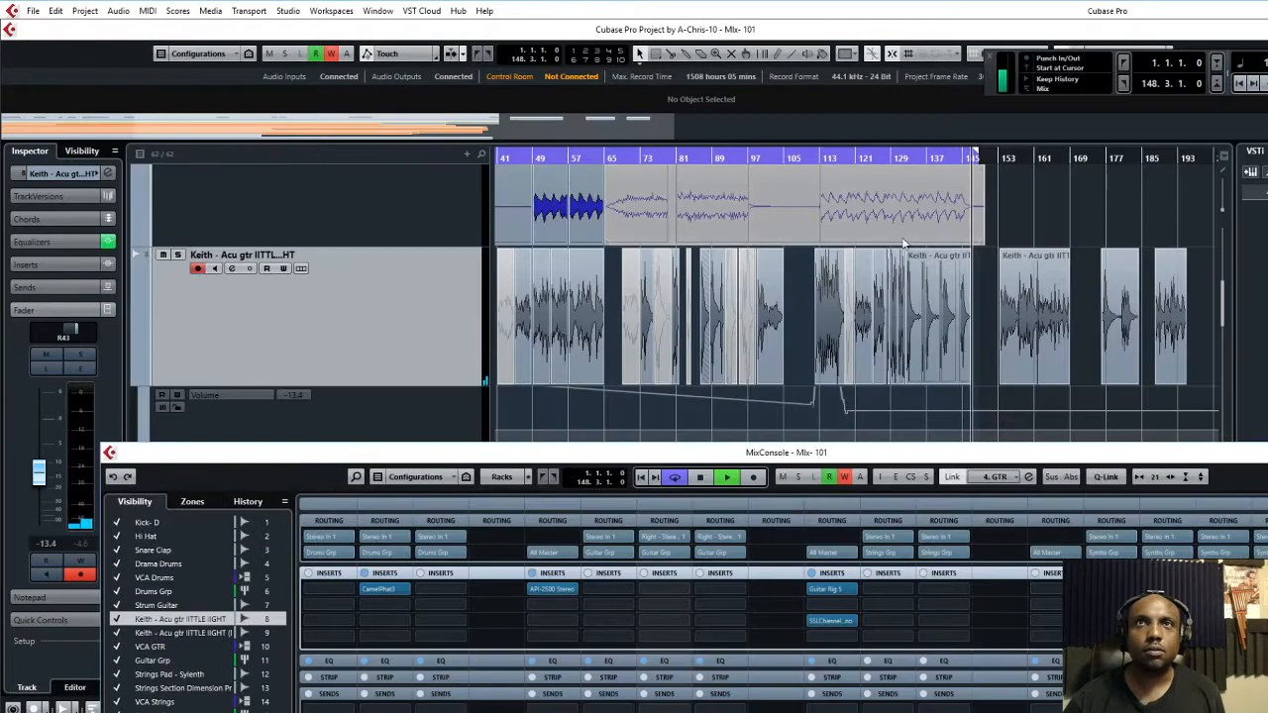
key(F3)
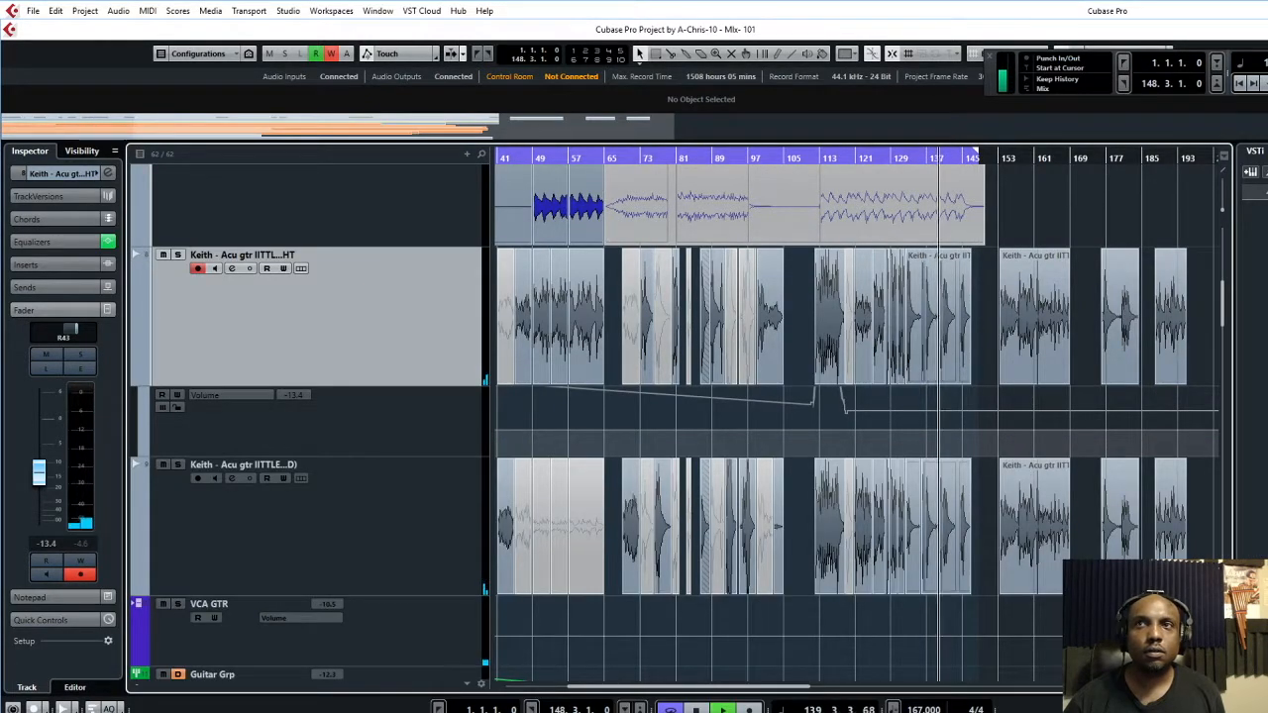
key(F3)
drag(880, 456, 830, 164)
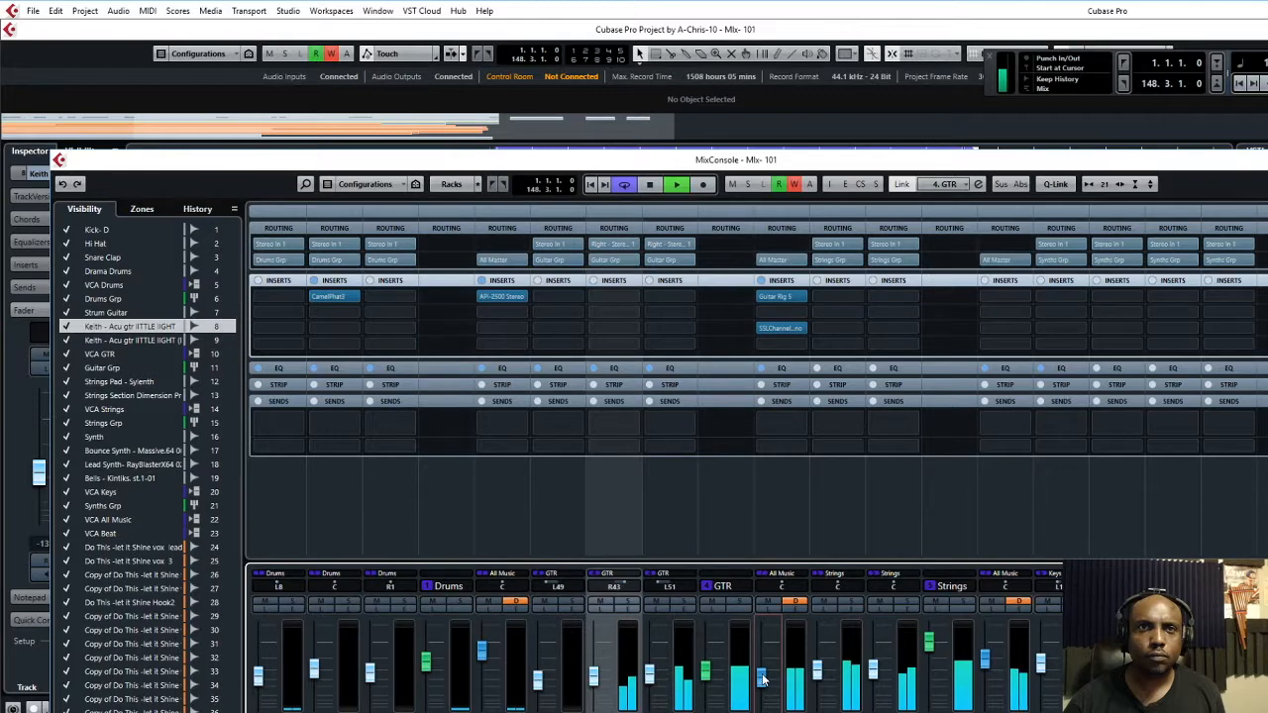
Reposition the MixConsole to show the full faders, select Guitar Grp and turn off its automation writing.
drag(1136, 513, 1139, 59)
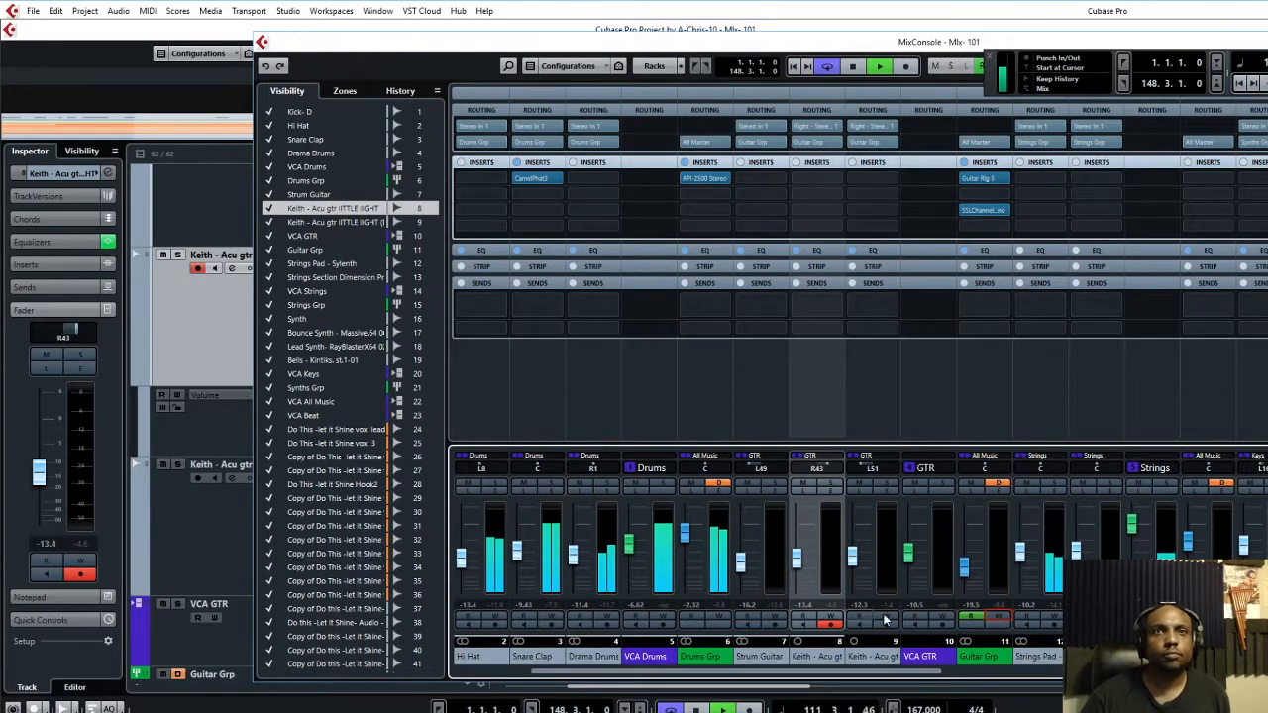
click(981, 659)
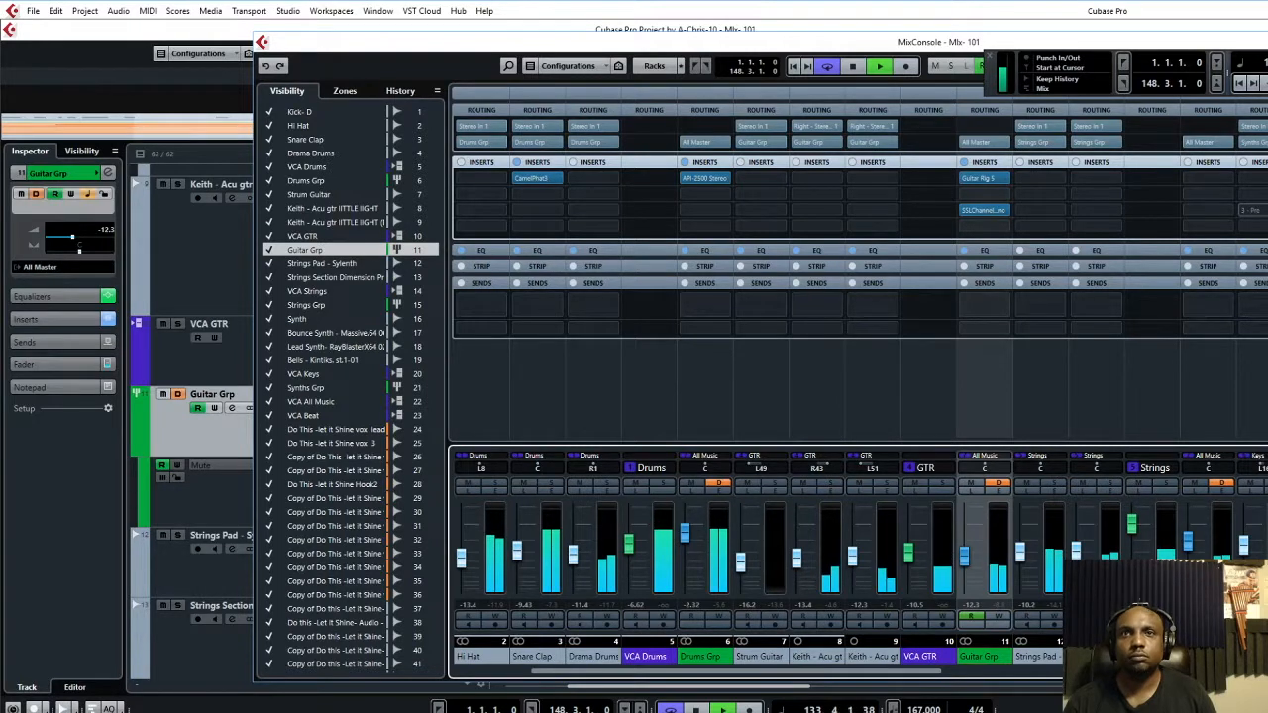
Stop playback, return to the start of the song and audition the opening section of the mix.
key(space)
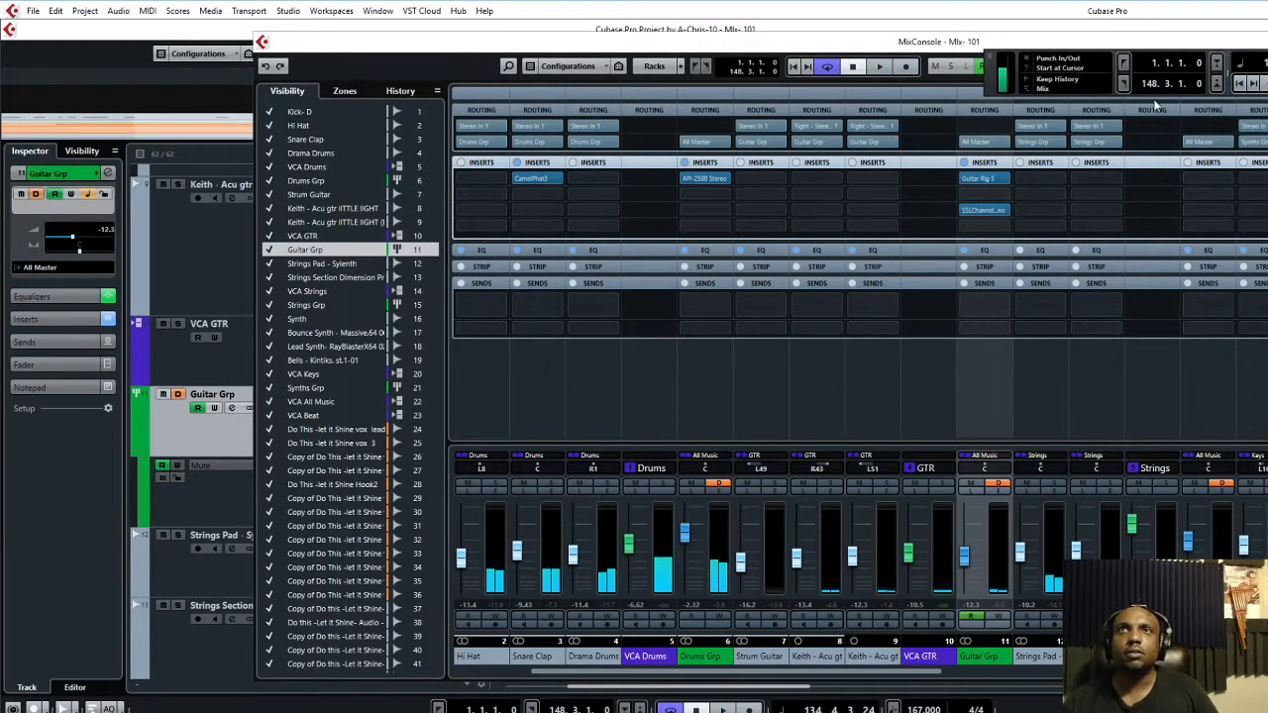
click(1123, 64)
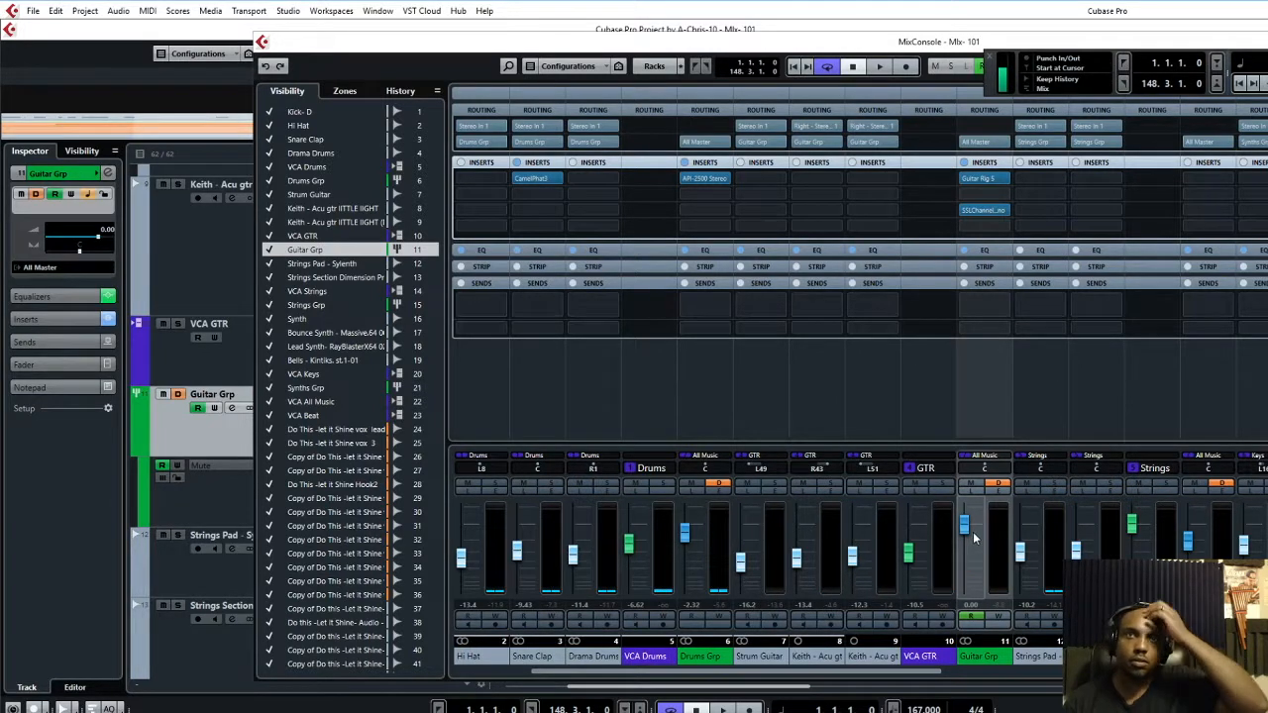
key(space)
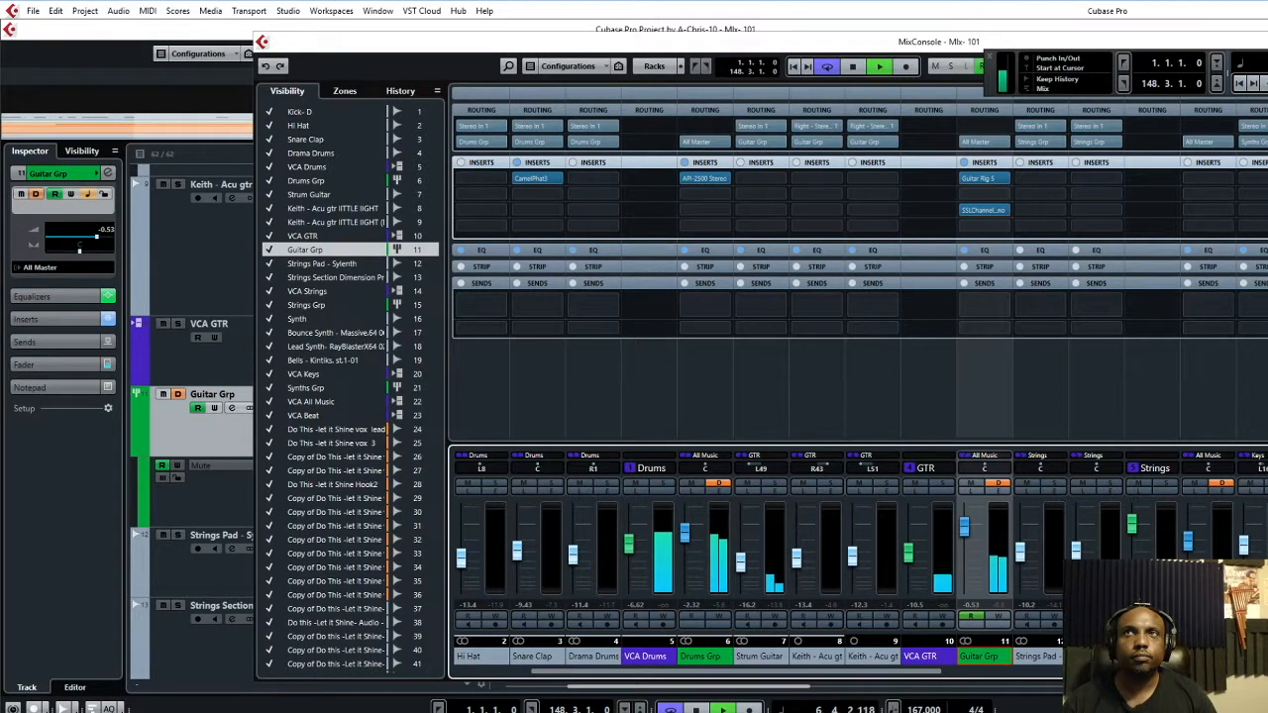
key(space)
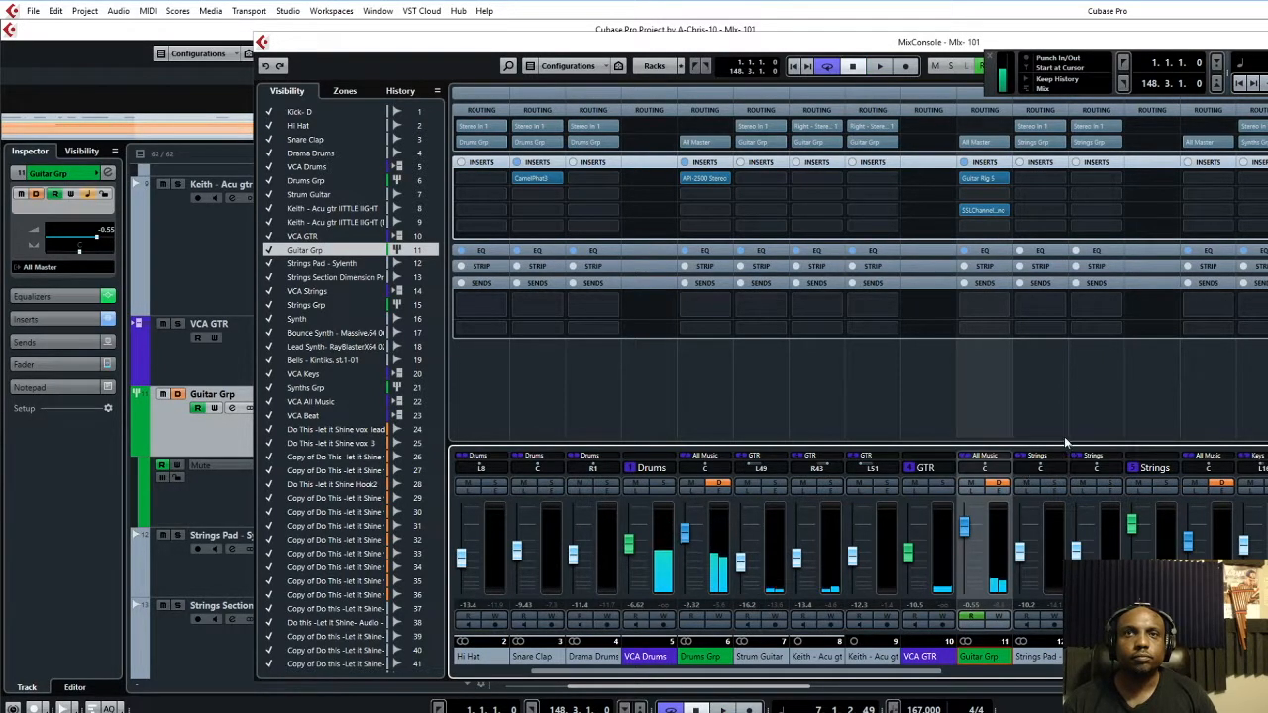
key(space)
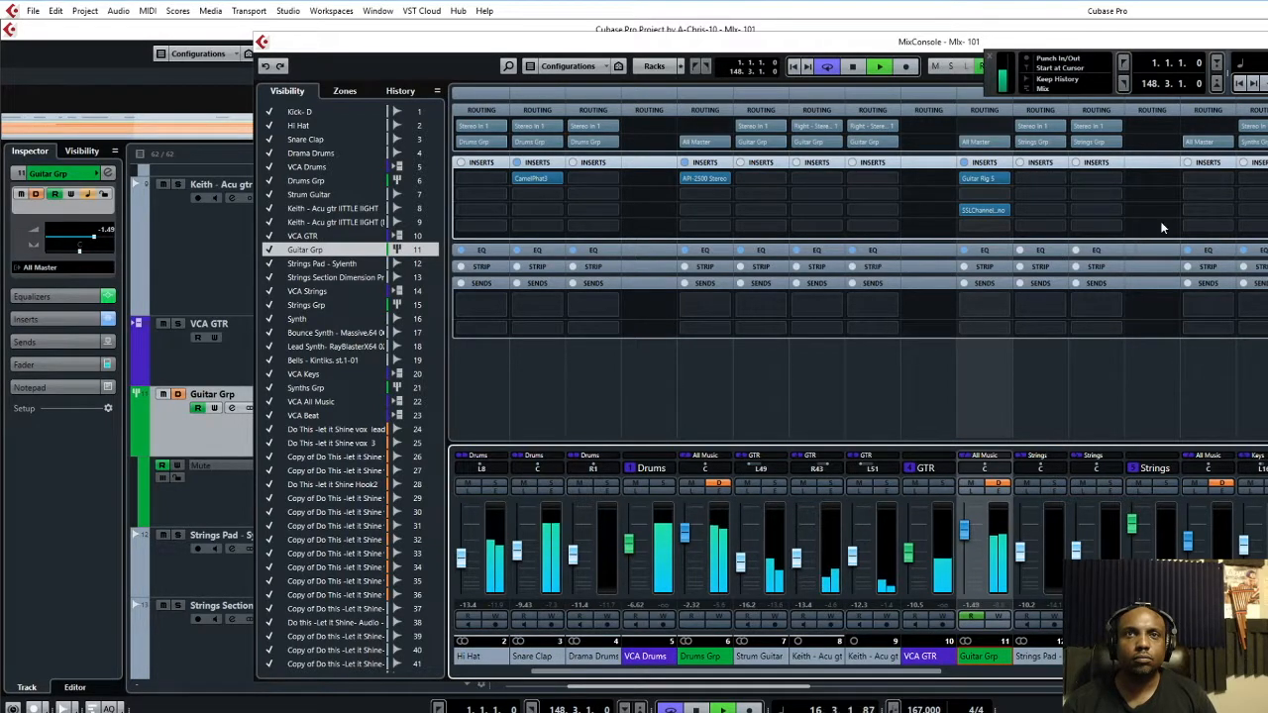
key(space)
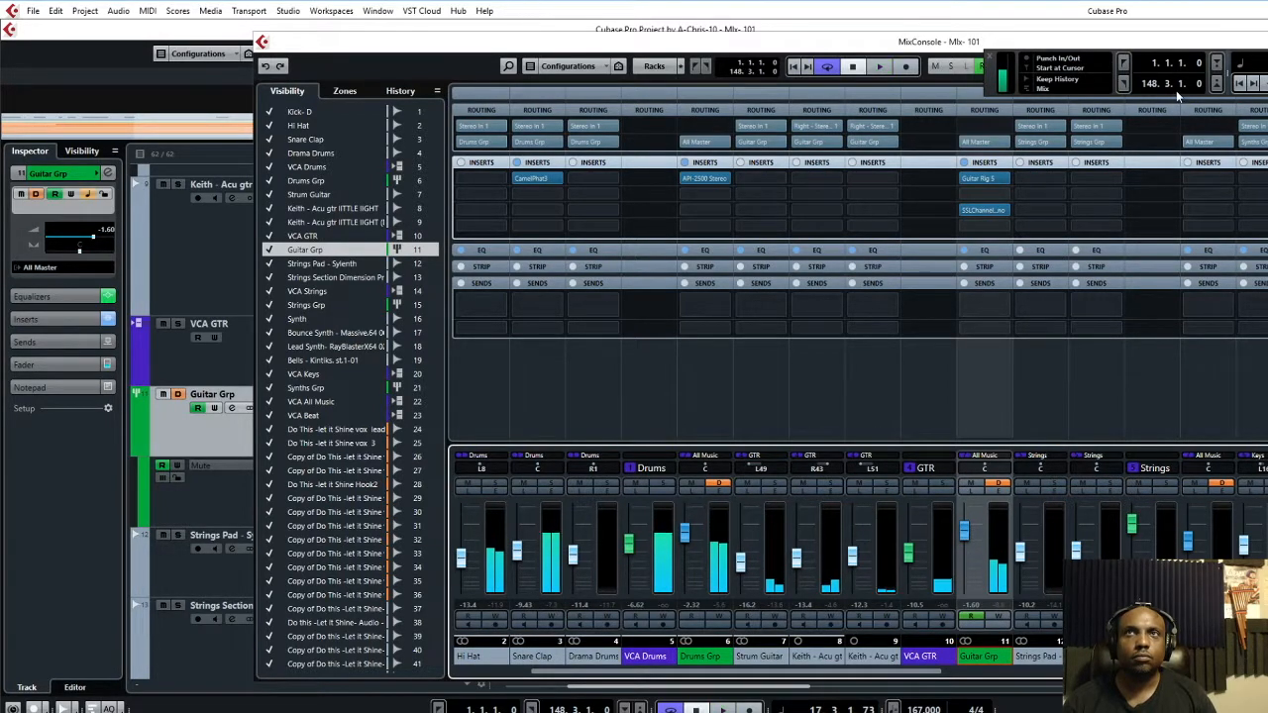
Replay the song from bar 1 and lower the Strum Guitar fader to -21.9 dB.
click(1124, 63)
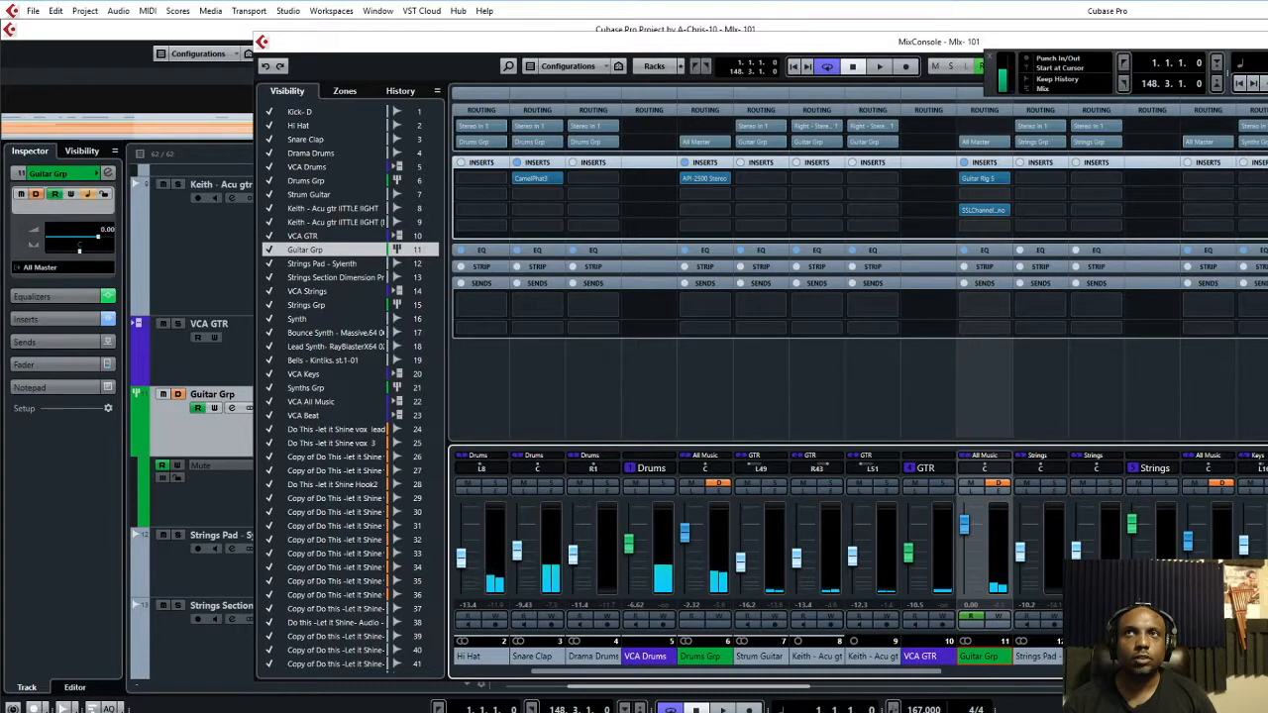
key(space)
drag(746, 571, 746, 577)
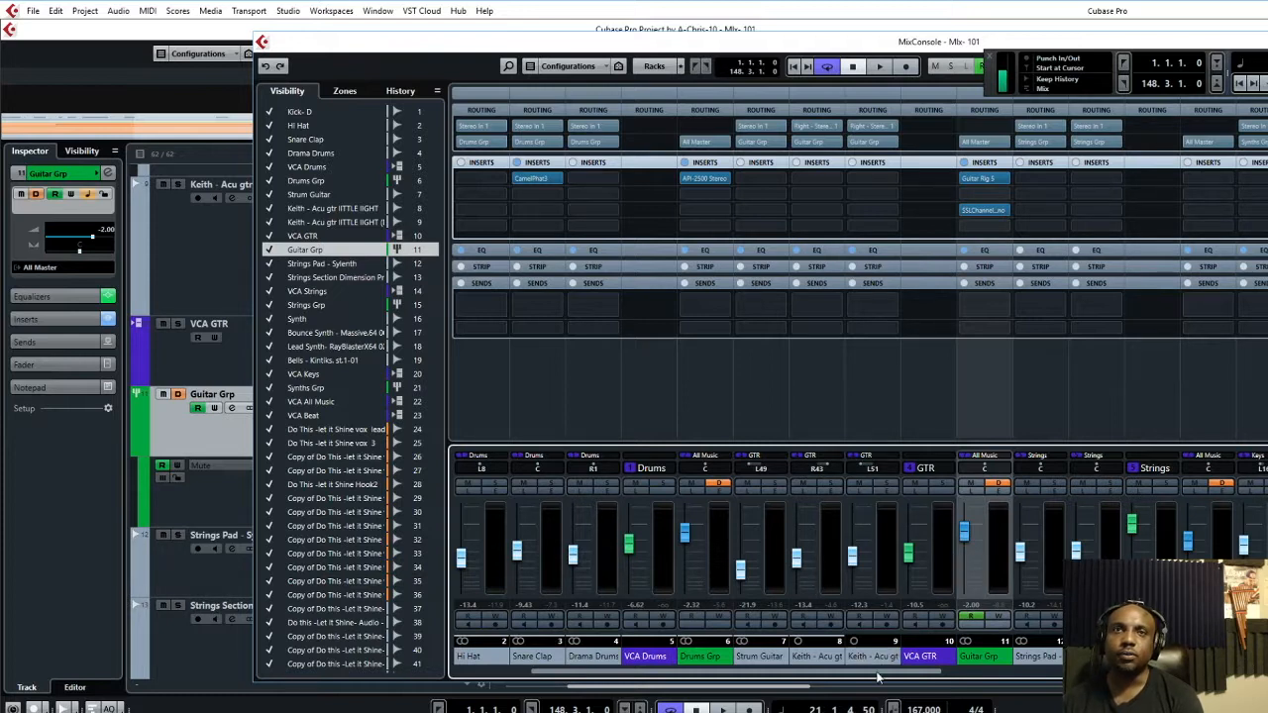
Look over the mixer channels as far as the vocal tracks and return to the project window.
mouse_move(884, 681)
mouse_down()
mouse_move(917, 682)
mouse_move(879, 681)
mouse_up()
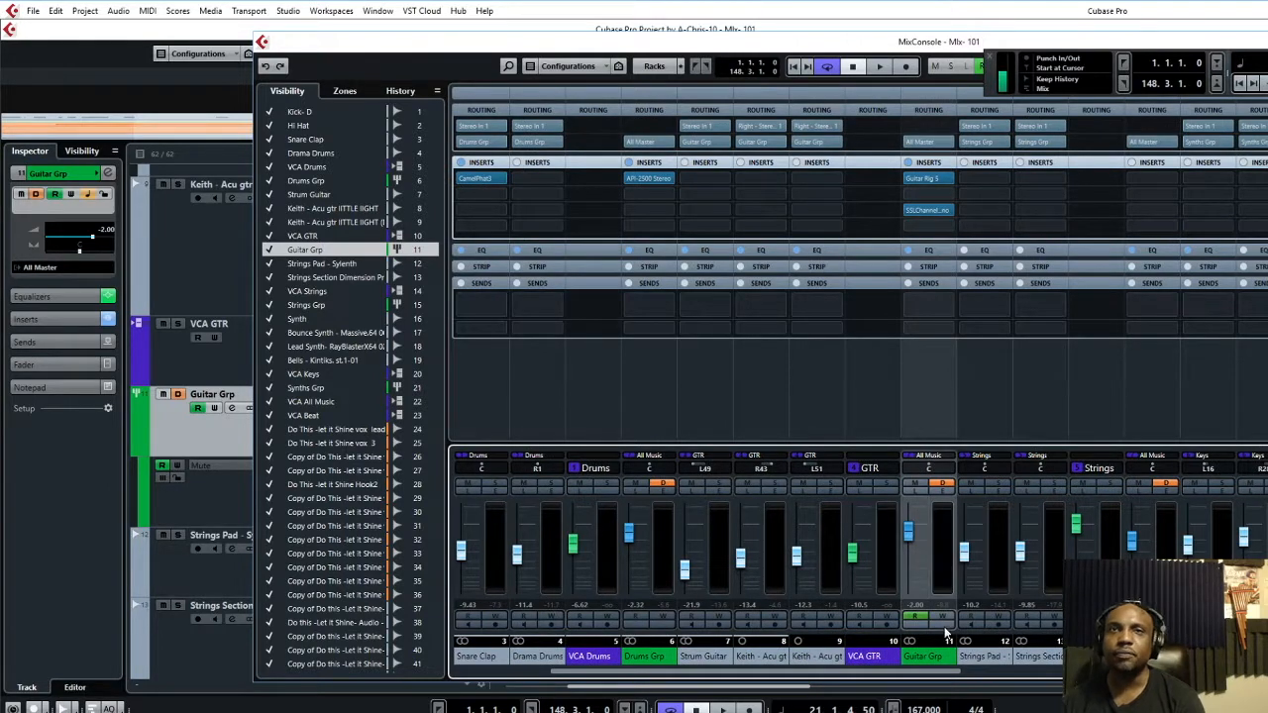
drag(921, 676, 1228, 679)
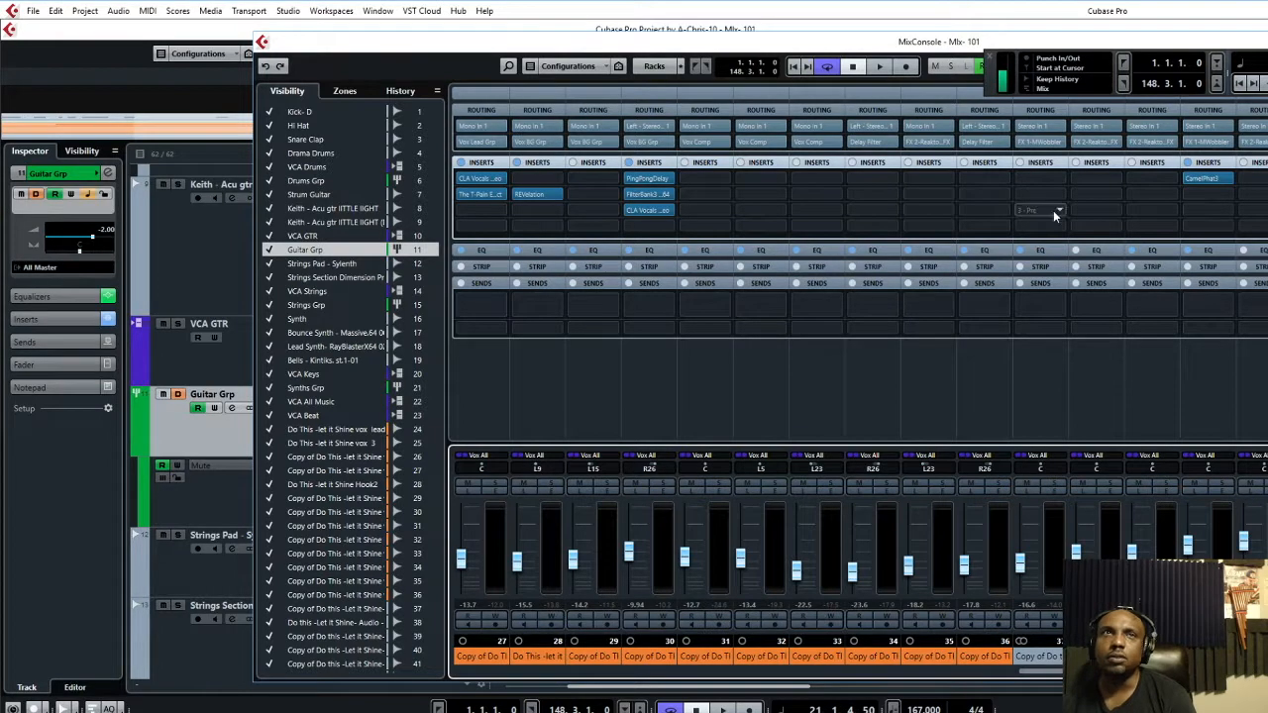
click(170, 39)
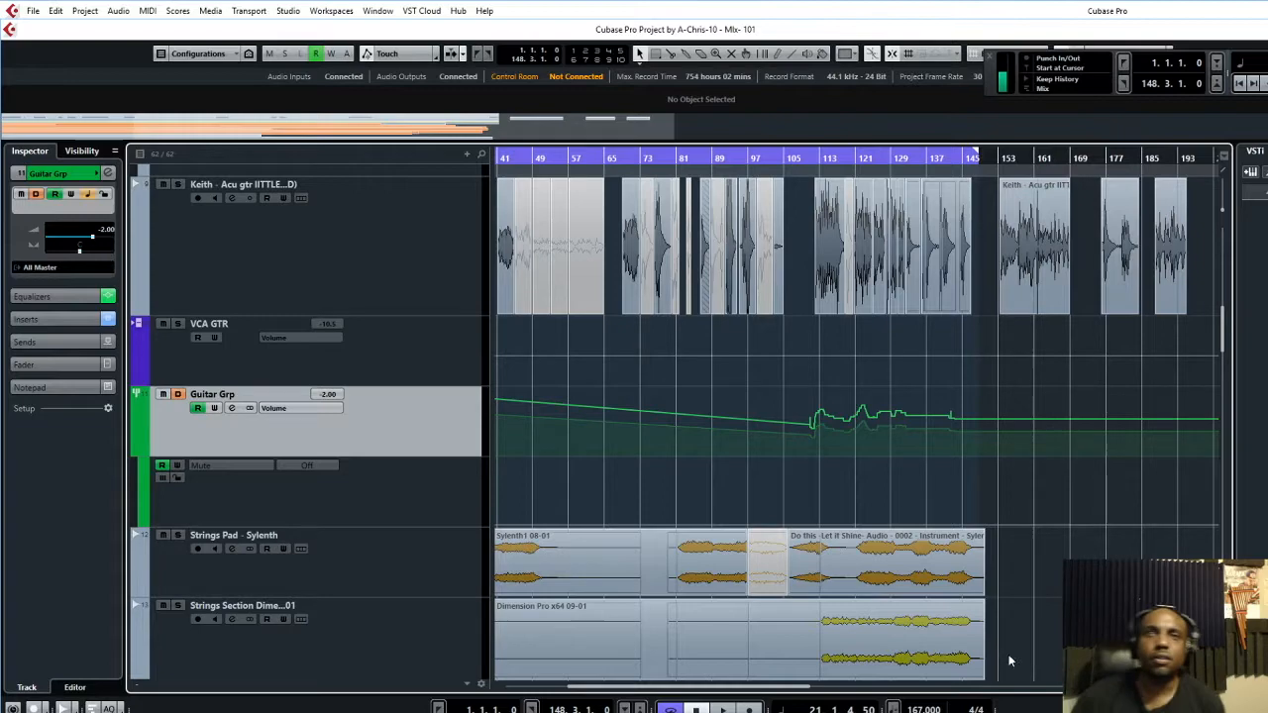
Examine the volume automation on the first acoustic guitar track around bars 105 to 121.
scroll(730, 674, right, 5)
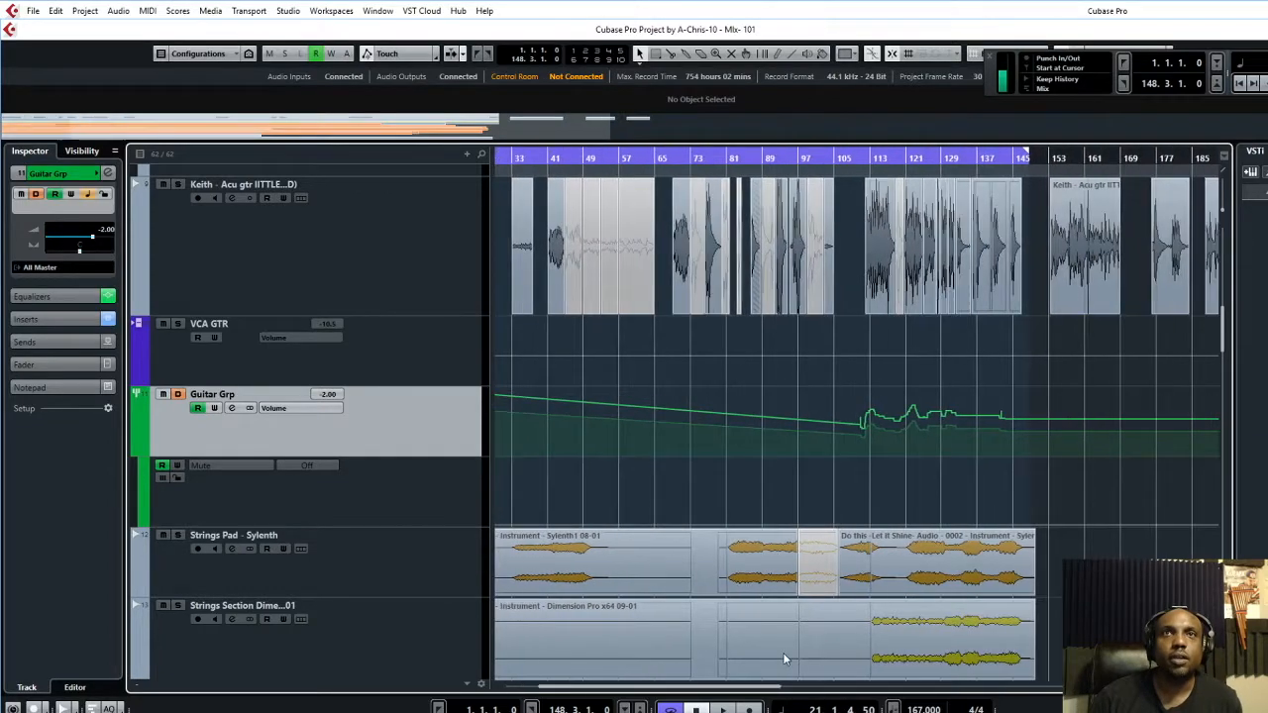
scroll(822, 307, up, 3)
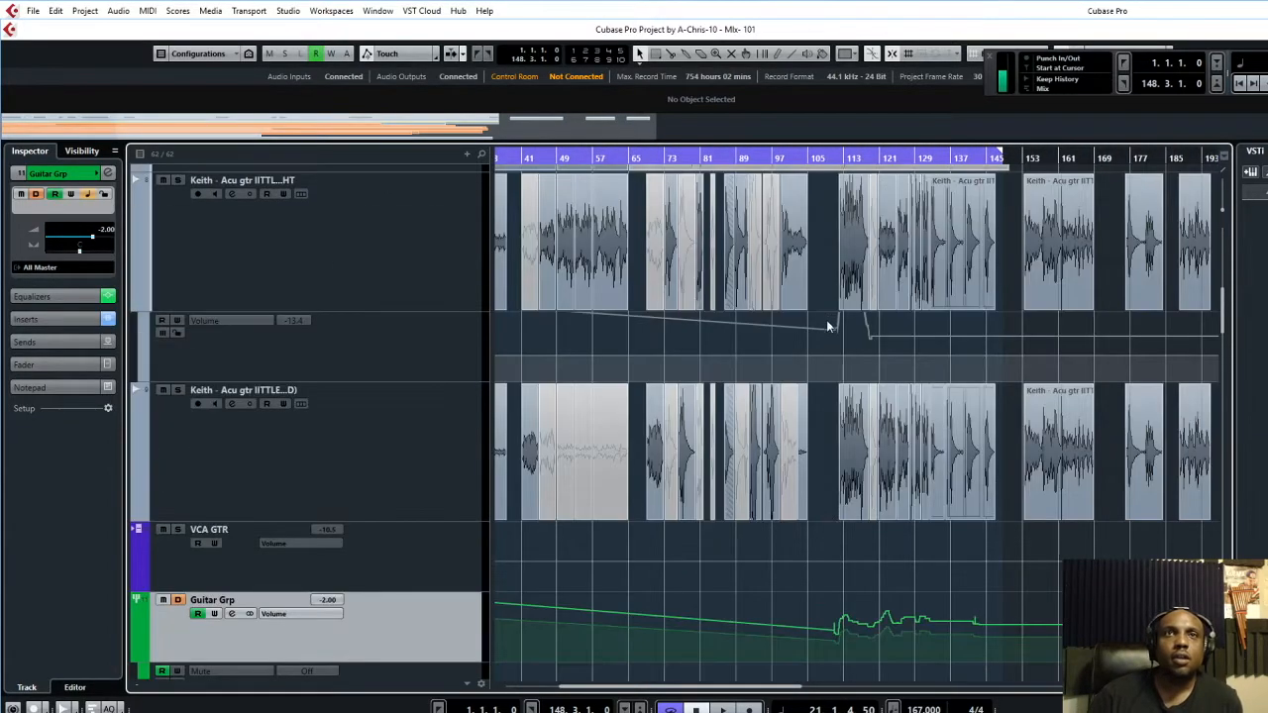
scroll(834, 505, up, 6)
scroll(835, 500, down, 5)
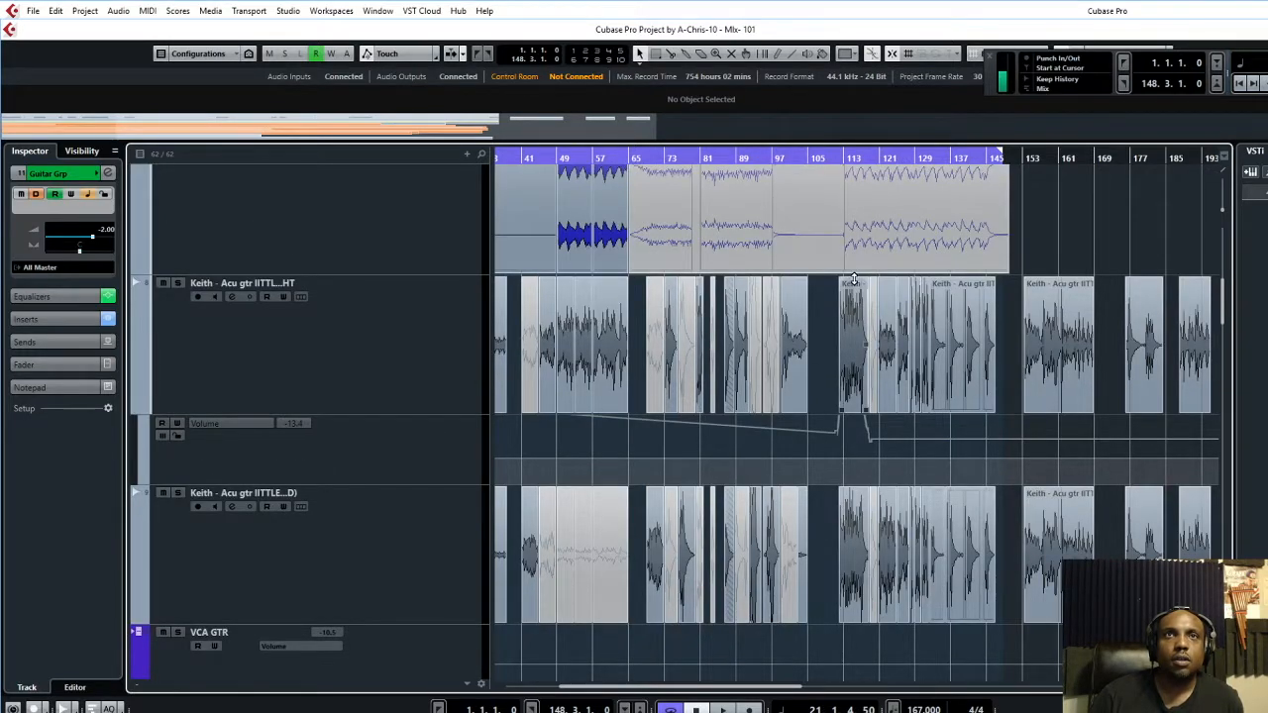
mouse_move(853, 278)
mouse_down()
mouse_move(853, 328)
mouse_move(858, 280)
mouse_up()
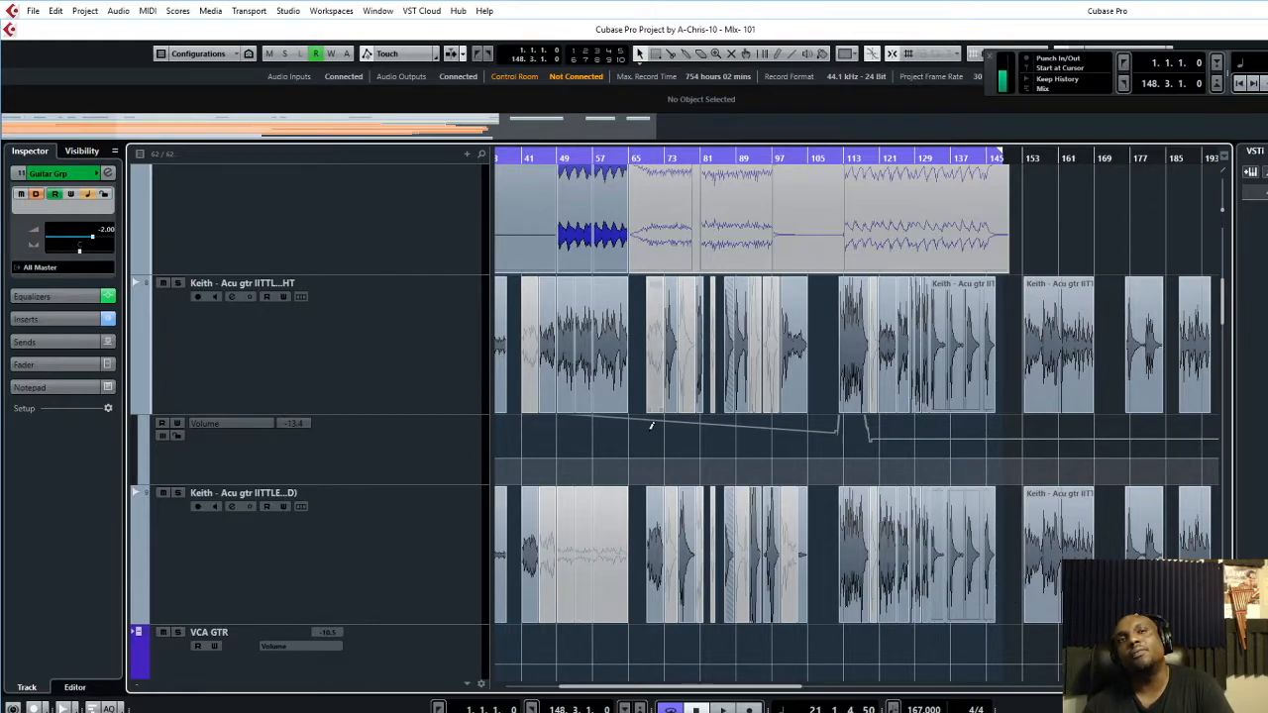
scroll(791, 542, down, 5)
scroll(791, 542, up, 5)
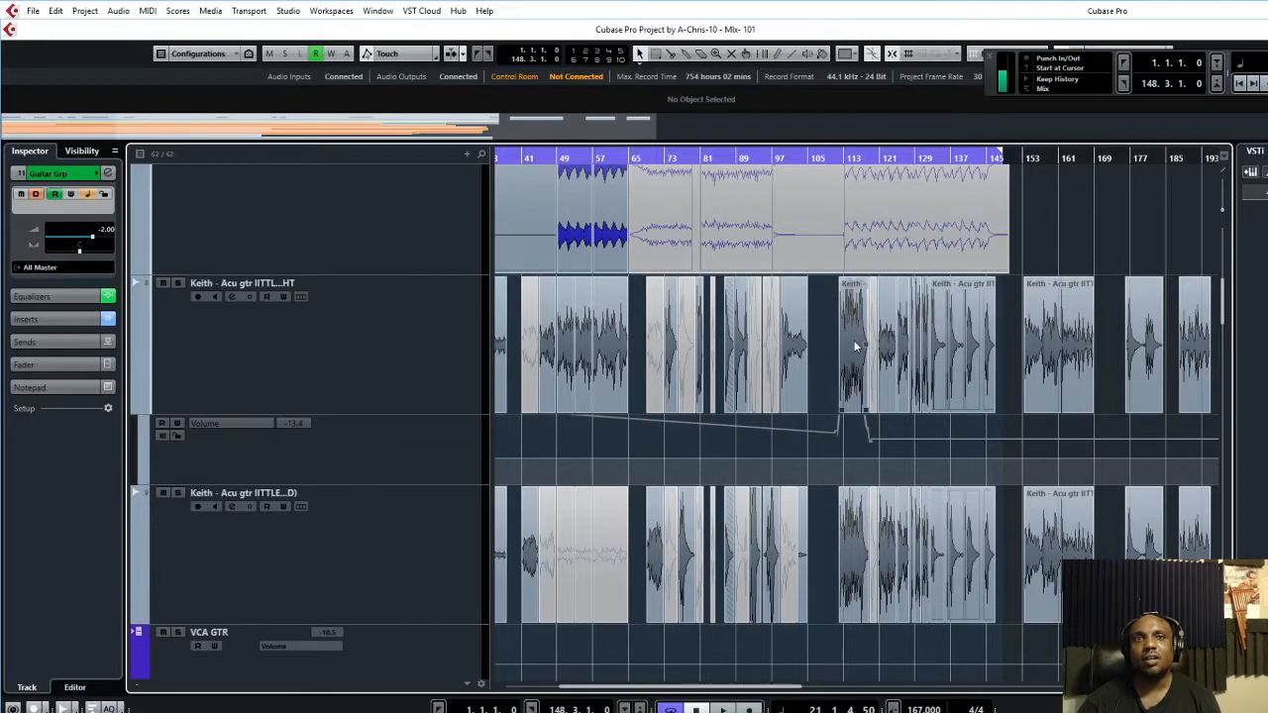
Compare the Guitar Grp volume automation curve with the automation on the individual guitar tracks.
scroll(856, 344, down, 2)
scroll(856, 345, up, 2)
scroll(850, 414, down, 4)
scroll(849, 414, down, 3)
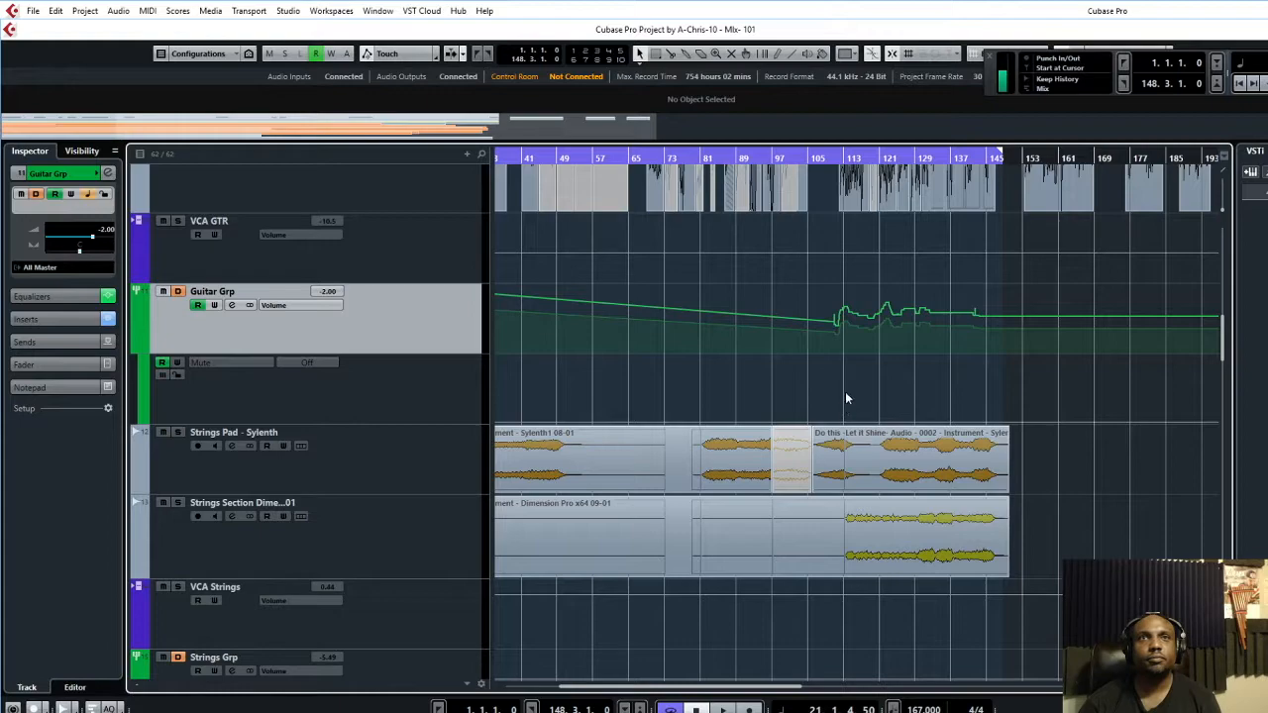
scroll(996, 347, down, 1)
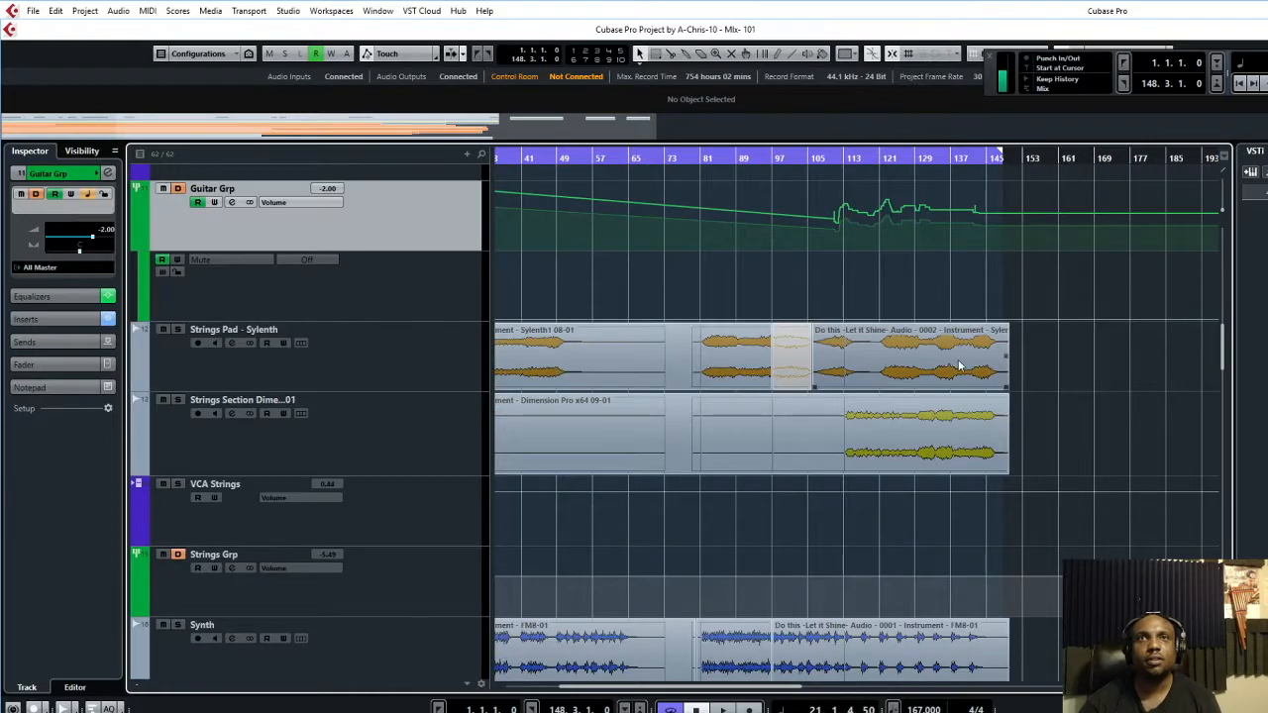
scroll(958, 366, up, 1)
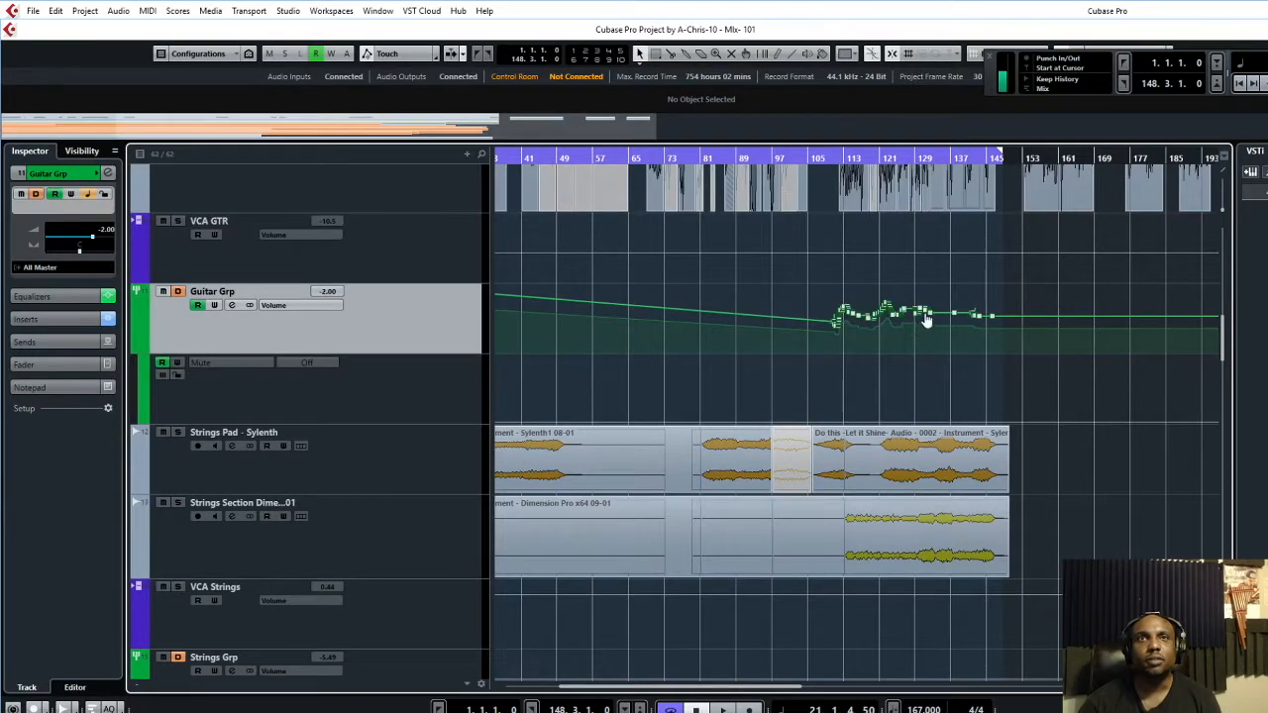
scroll(878, 349, up, 4)
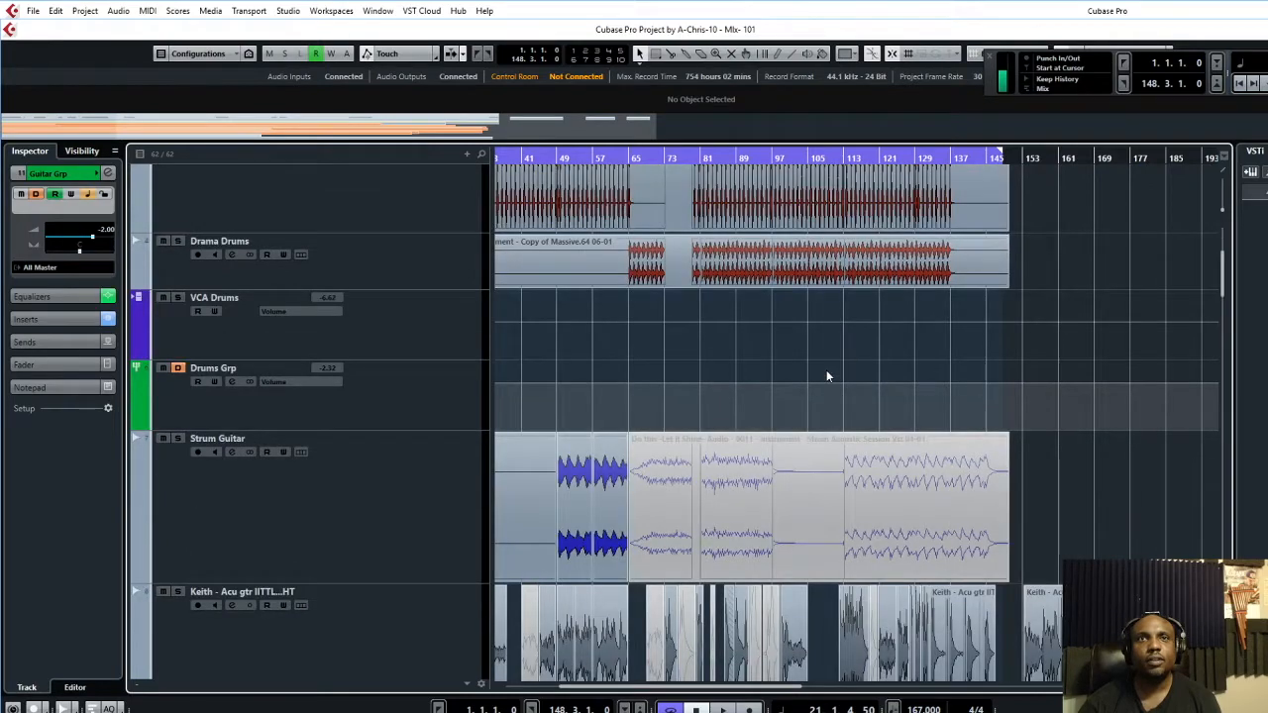
scroll(826, 369, down, 2)
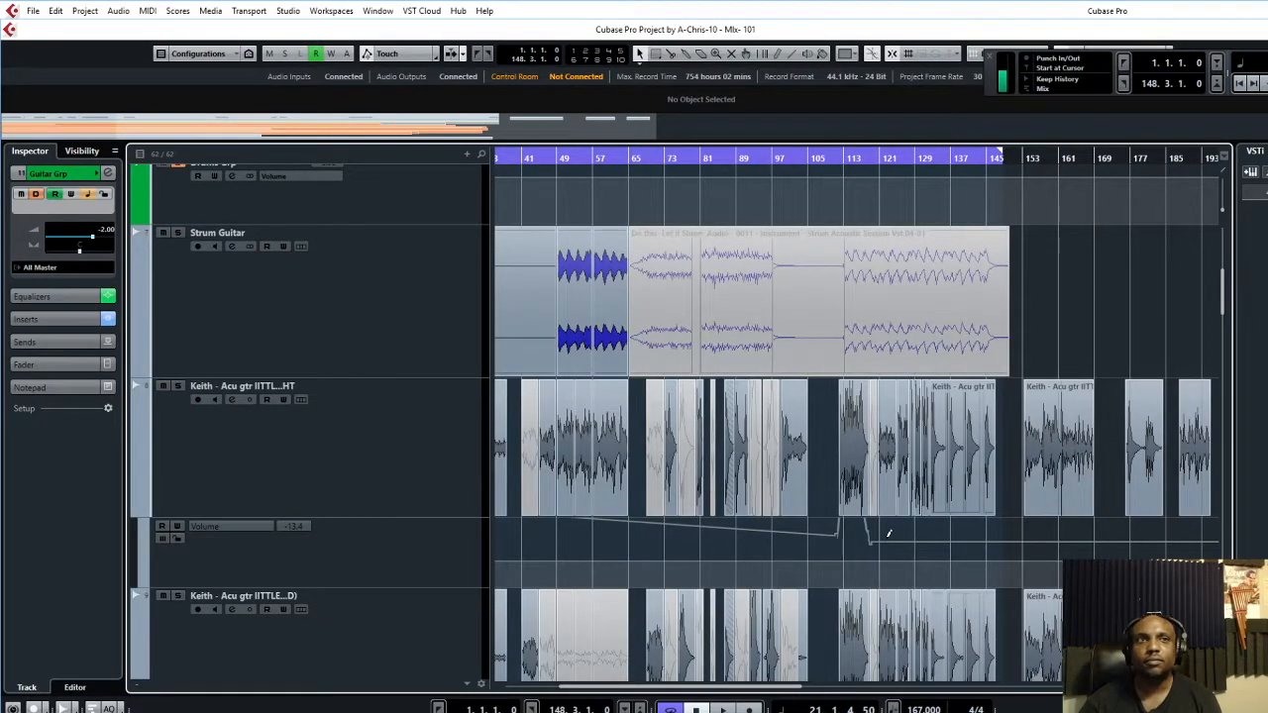
Select the first acoustic guitar's volume automation lane and the Guitar Grp track in turn to compare individual and group automation.
click(405, 557)
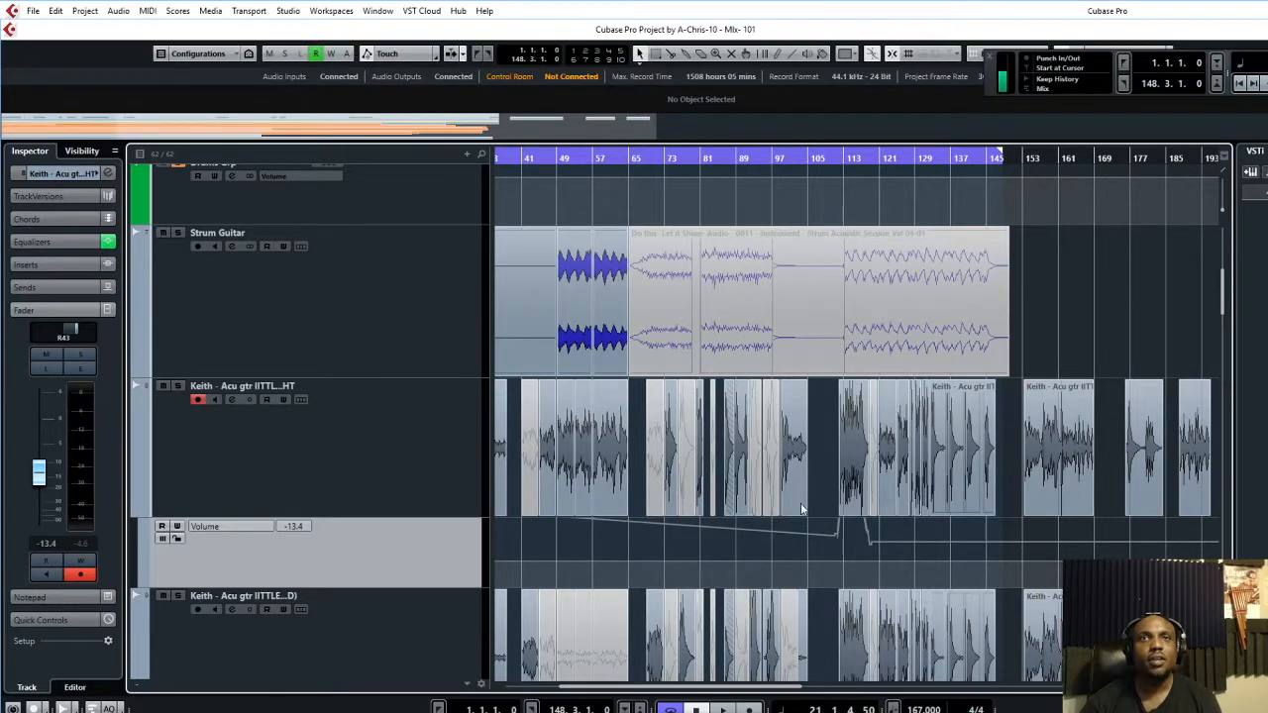
scroll(798, 464, down, 3)
scroll(826, 501, down, 4)
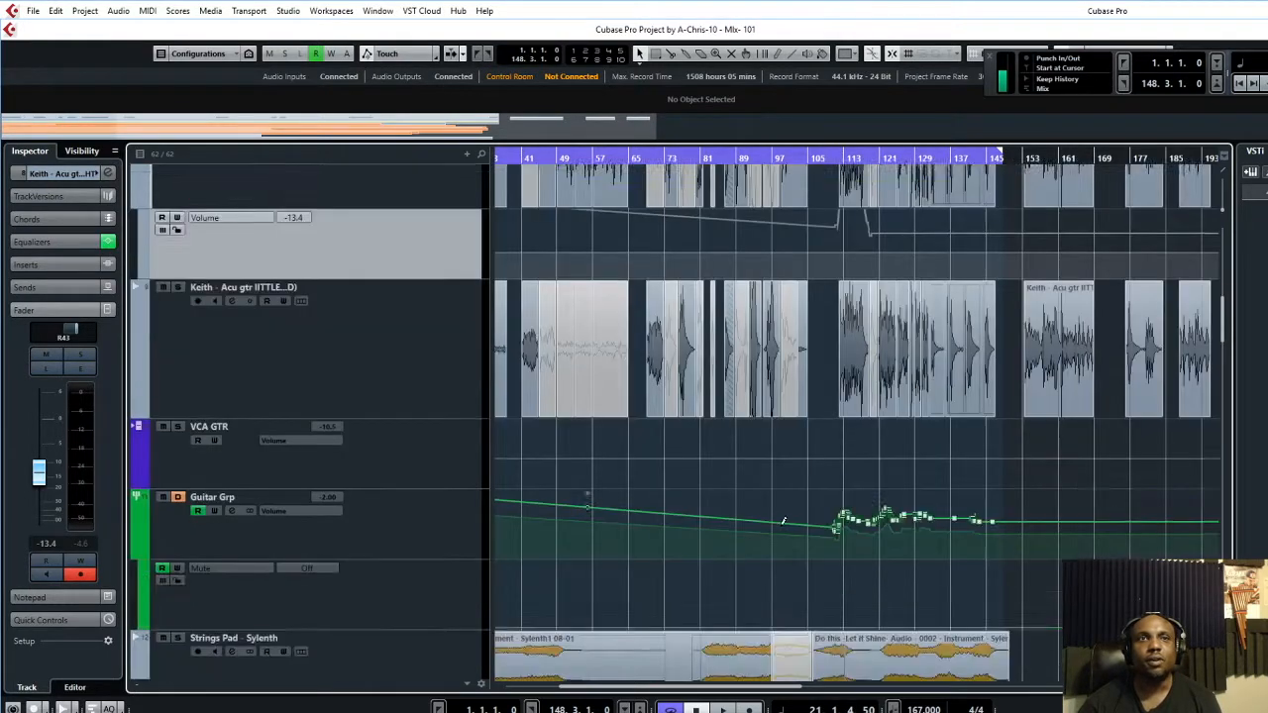
click(424, 335)
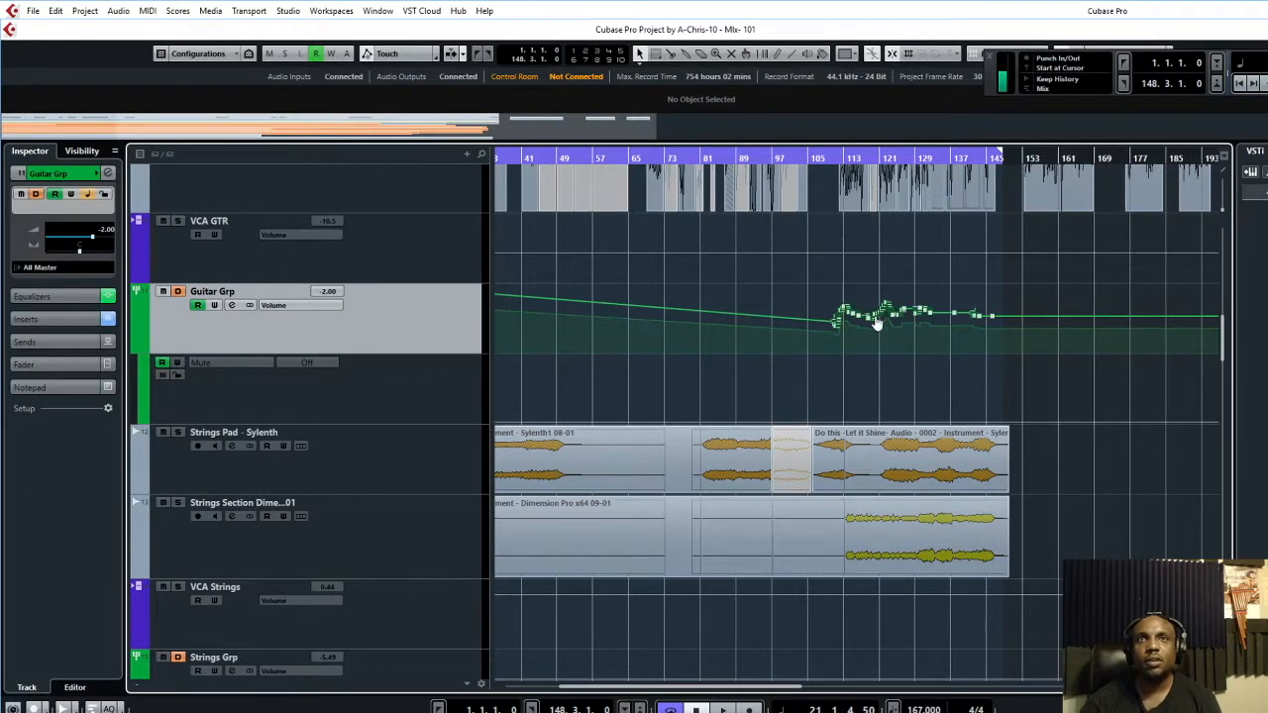
scroll(914, 366, up, 7)
scroll(914, 366, down, 7)
scroll(912, 360, up, 2)
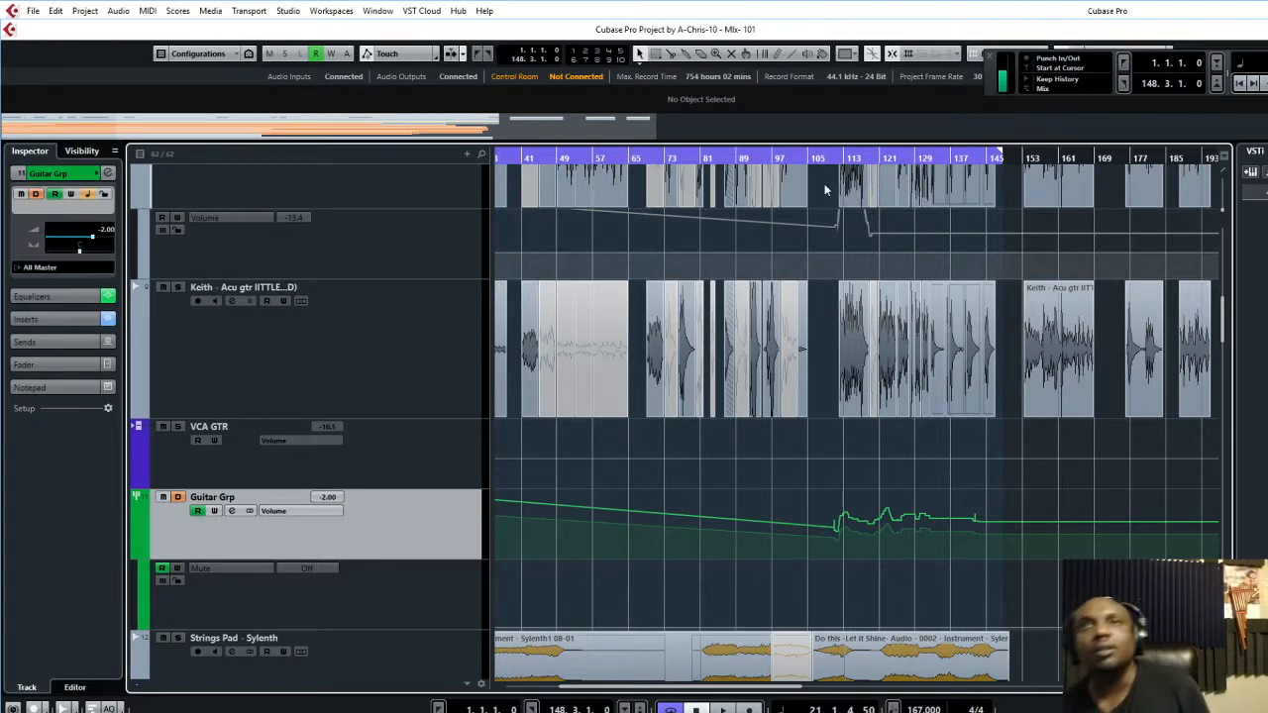
Bring up the MixConsole, show the vocal group, FX and VCA Sum Mix channels, and clear the channel selection.
scroll(853, 354, down, 5)
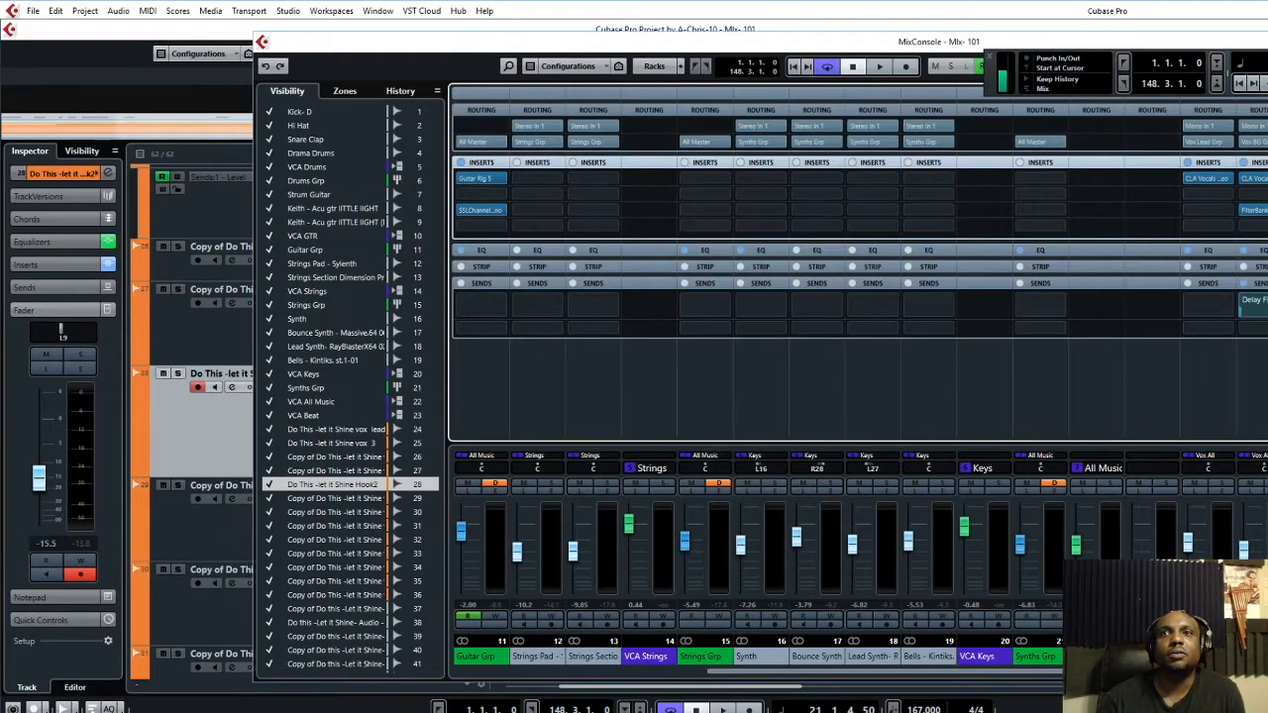
drag(792, 671, 1263, 671)
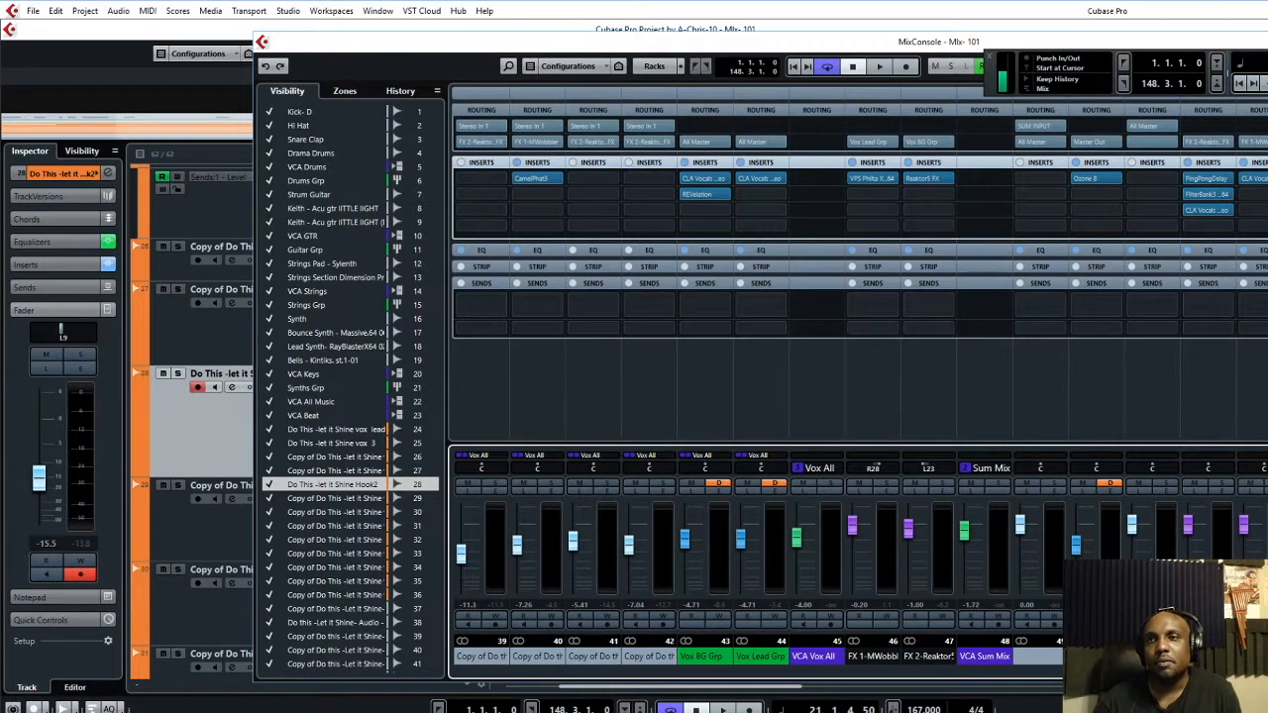
key(ctrl+shift+a)
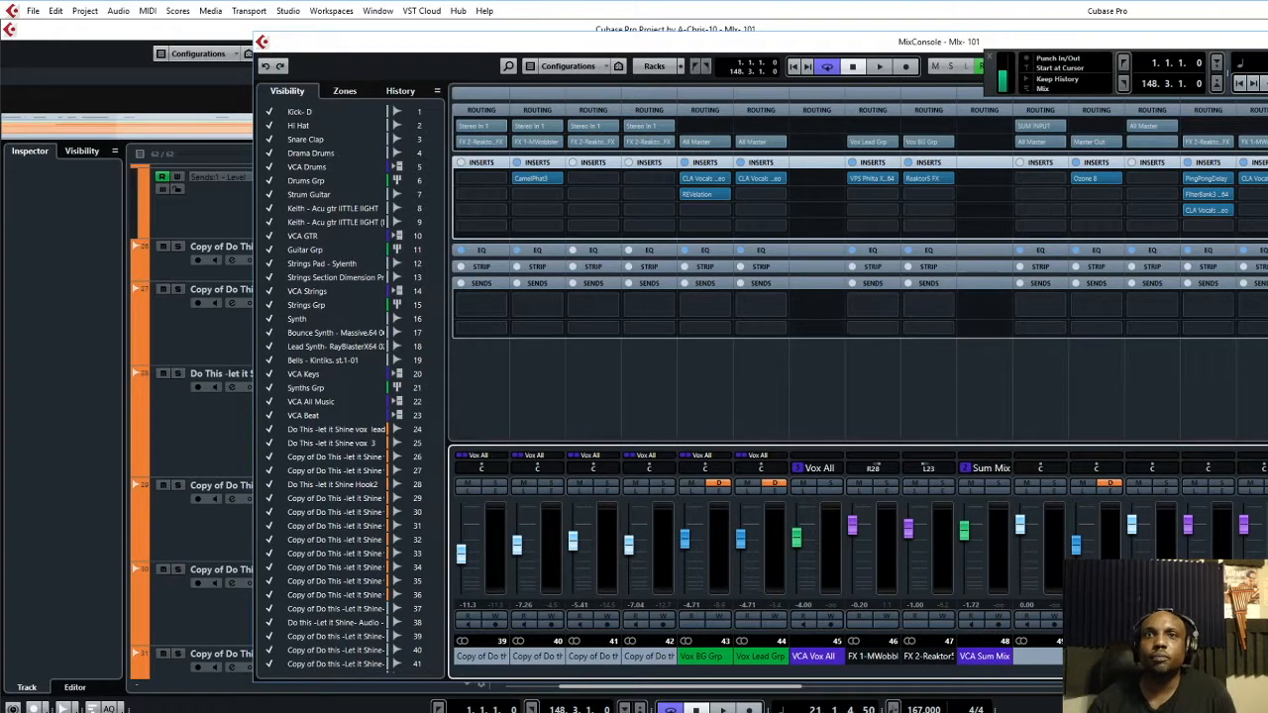
Select the unnamed channel 49 and the Do This Print channel in turn, finishing on channel 49.
click(1038, 658)
click(1151, 656)
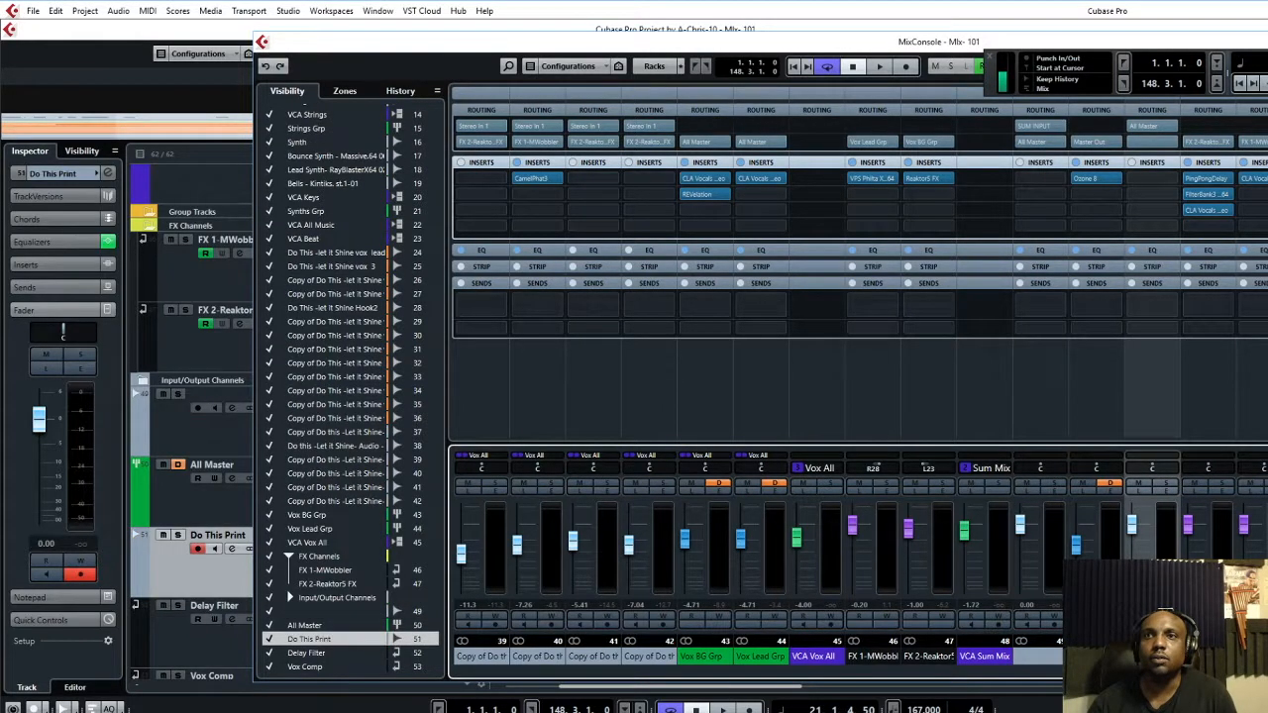
click(1037, 659)
click(1149, 657)
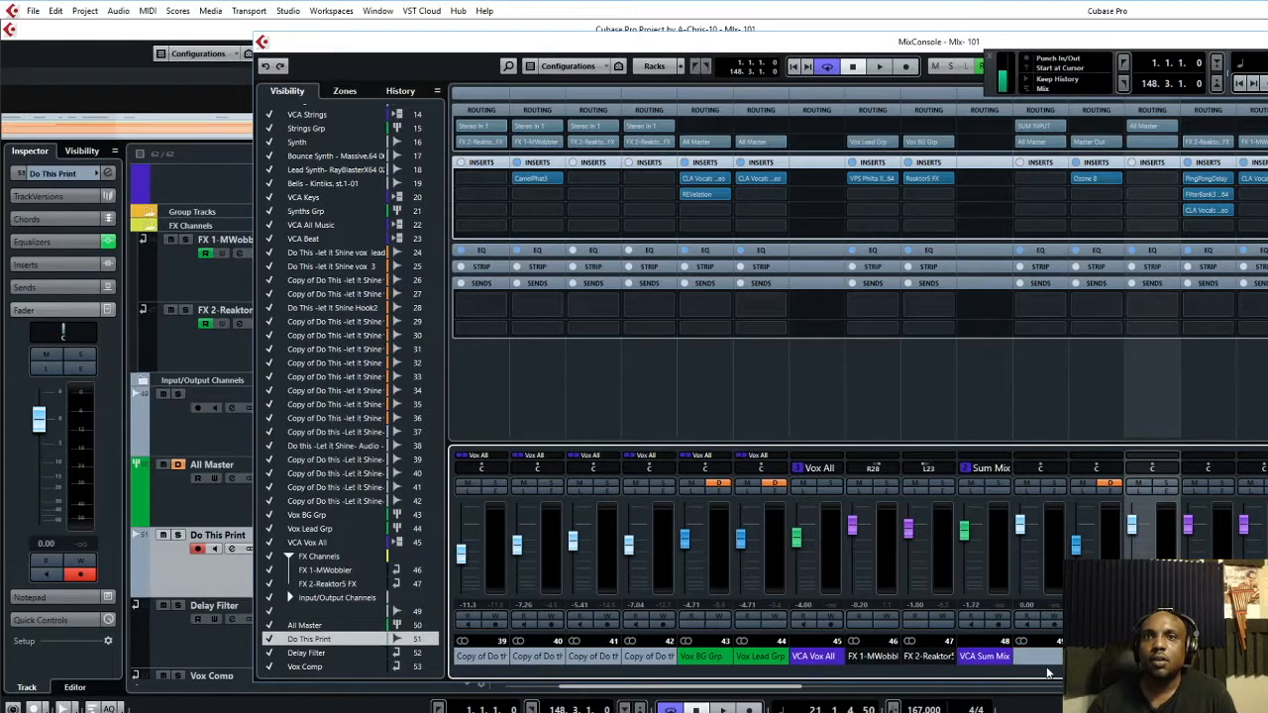
click(1035, 657)
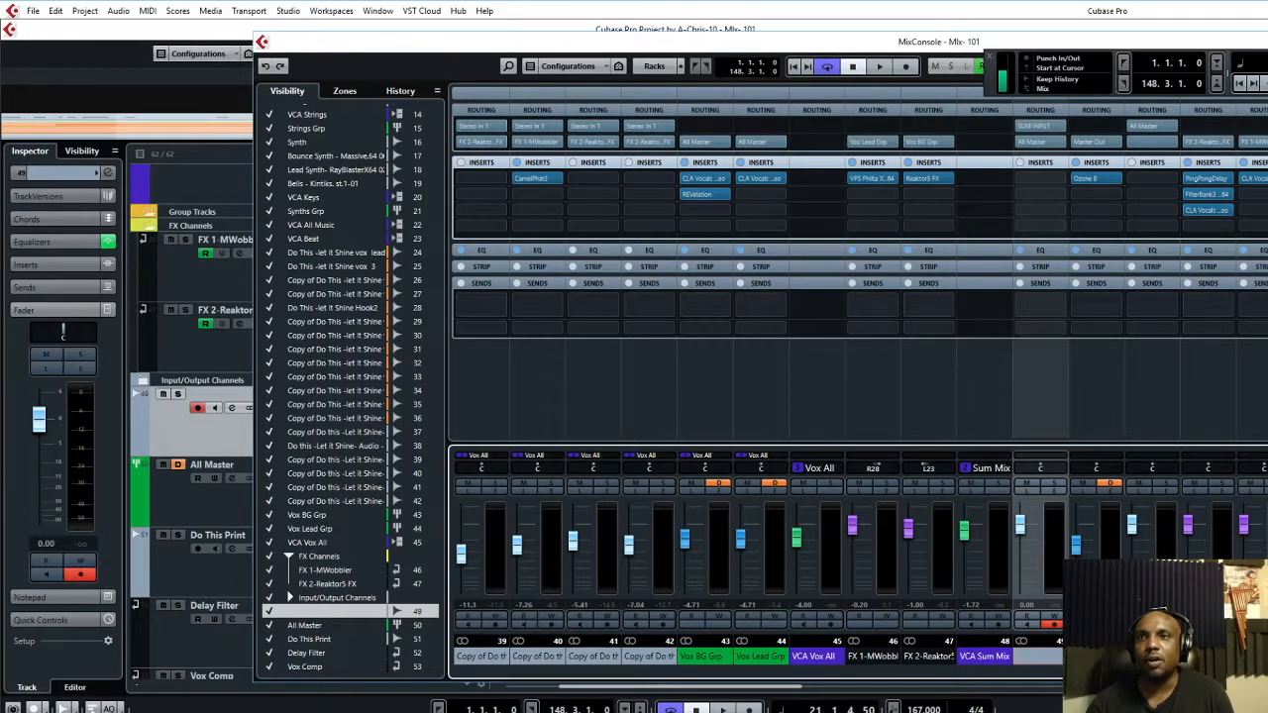
Clear the selection, then point out VCA Sum Mix and reselect the unnamed channel 49.
key(ctrl+shift+a)
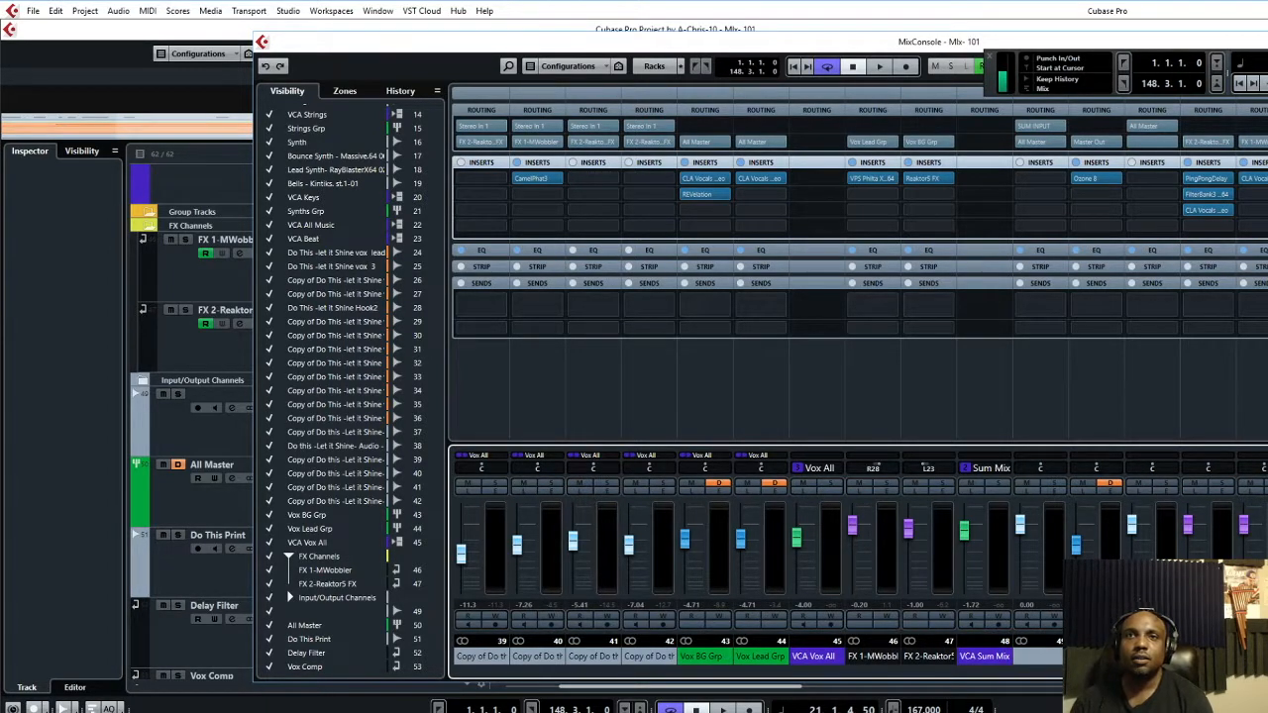
click(965, 664)
click(1039, 661)
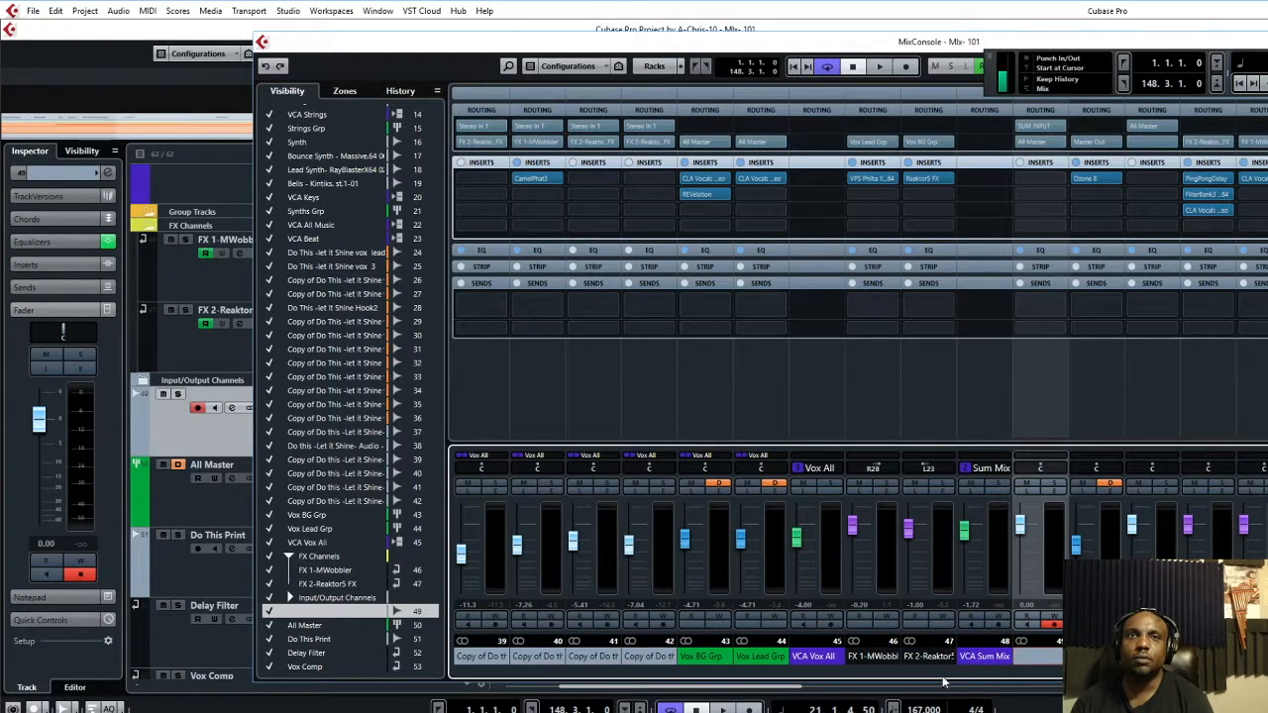
Shift the arrangement toward the song's start and hide the MixConsole to view the FX, All Master and Do This Print tracks.
click(749, 694)
drag(749, 690, 724, 691)
key(F3)
mouse_move(1265, 673)
mouse_down()
mouse_move(901, 689)
mouse_move(1265, 686)
mouse_up()
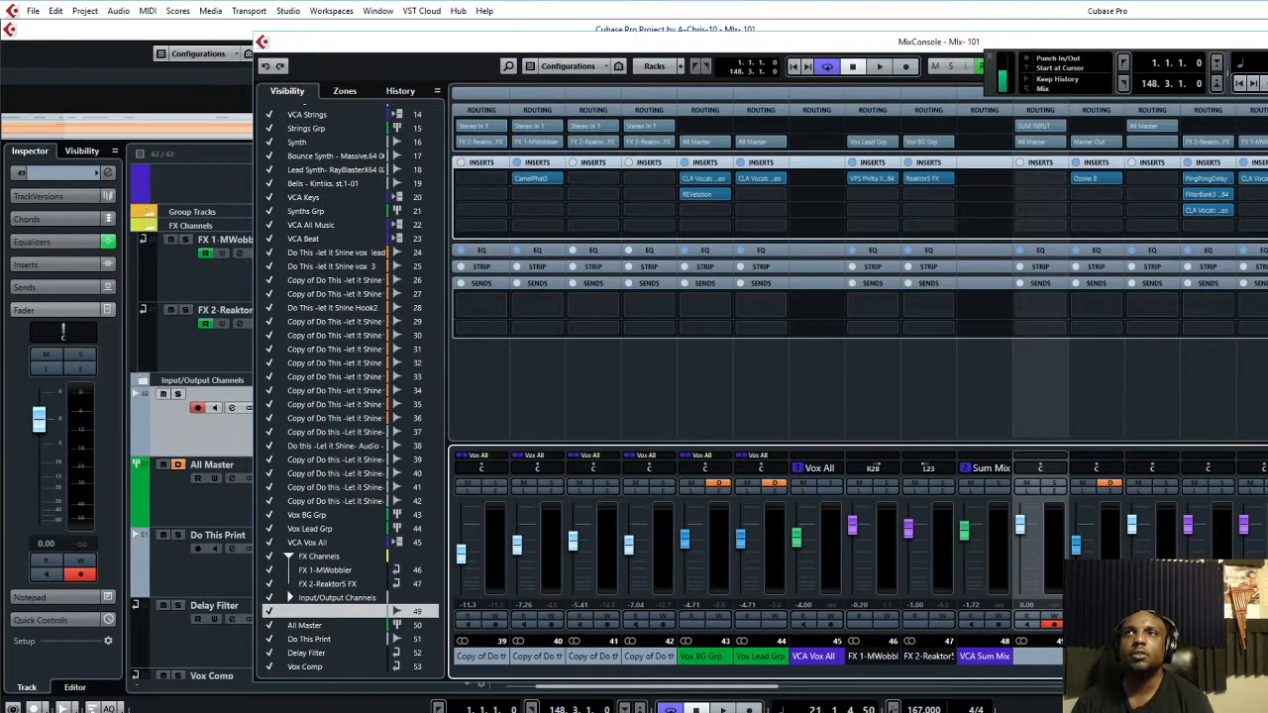
key(F3)
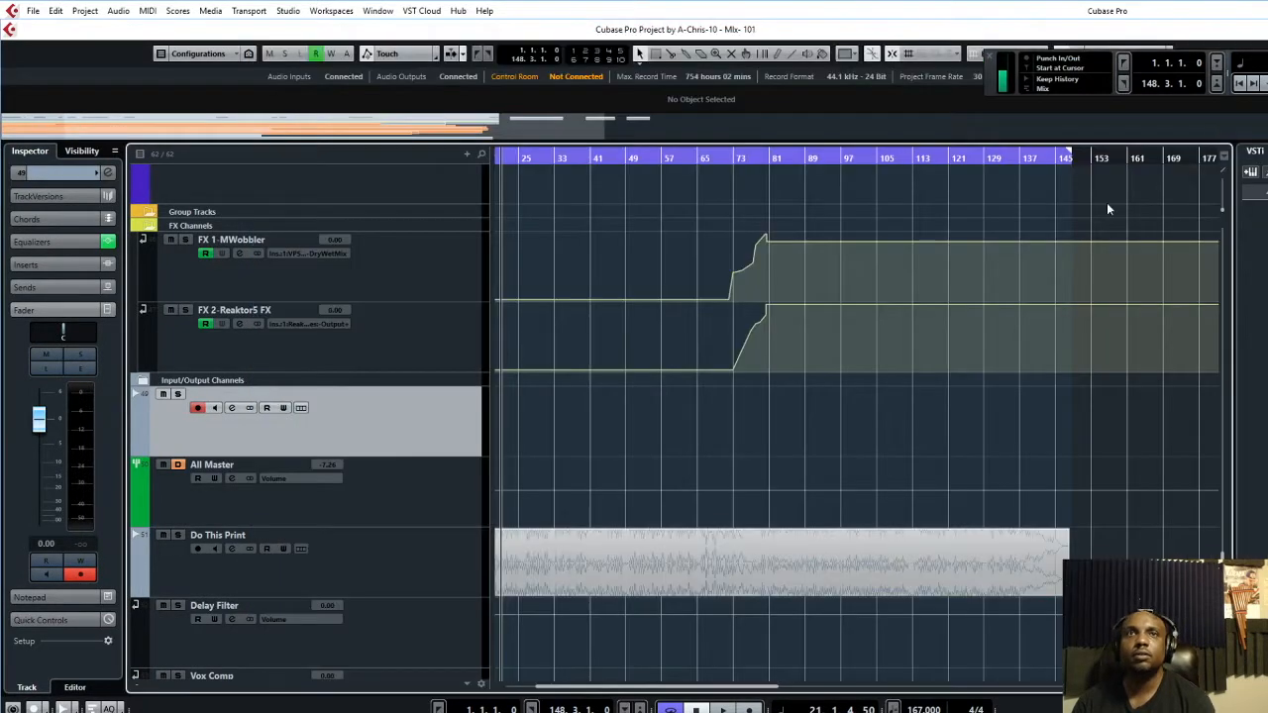
Select the Do This Print track and turn on its input monitoring.
scroll(666, 363, down, 2)
click(368, 476)
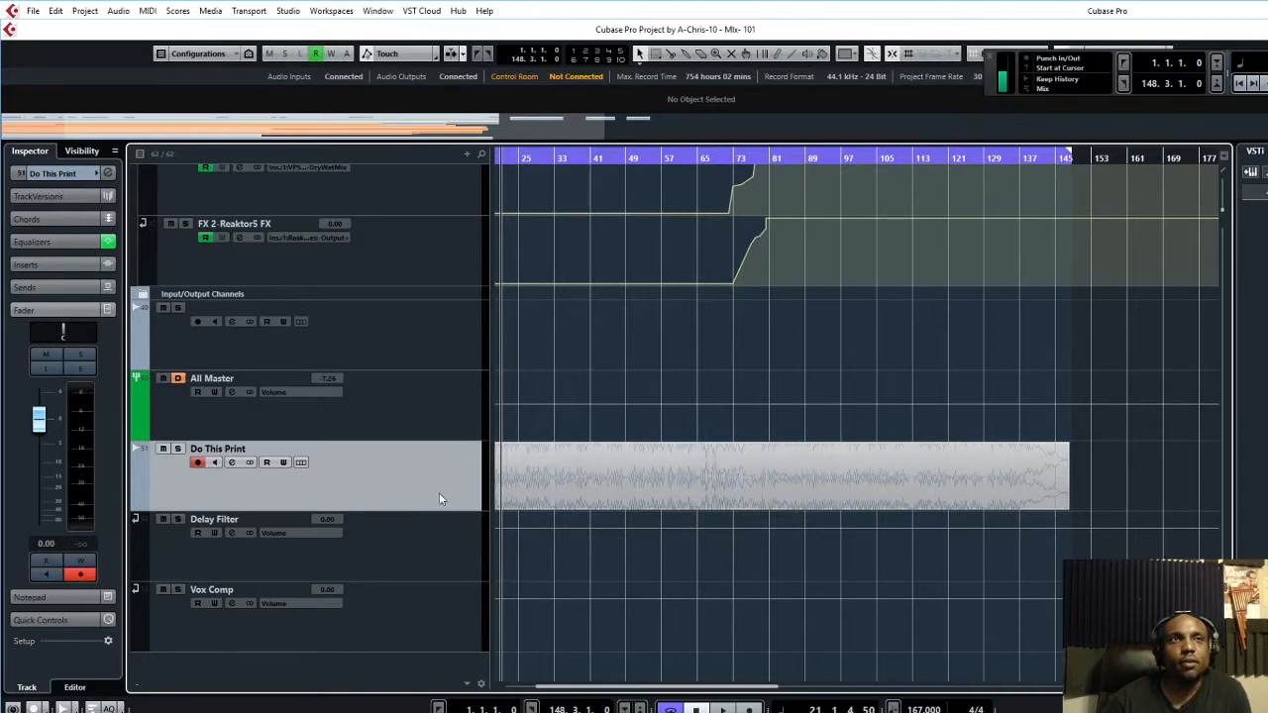
click(214, 462)
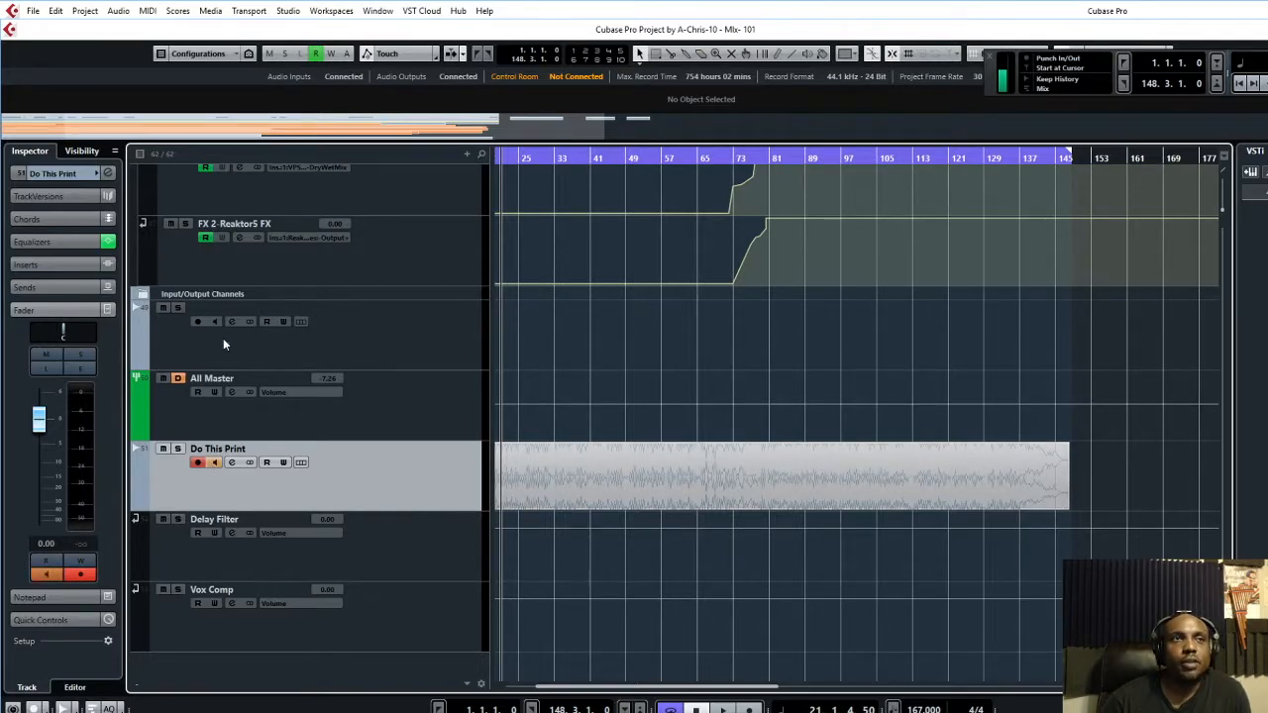
Unmute the printed audio clip on the Do This Print track using the Mute tool.
right_click(598, 485)
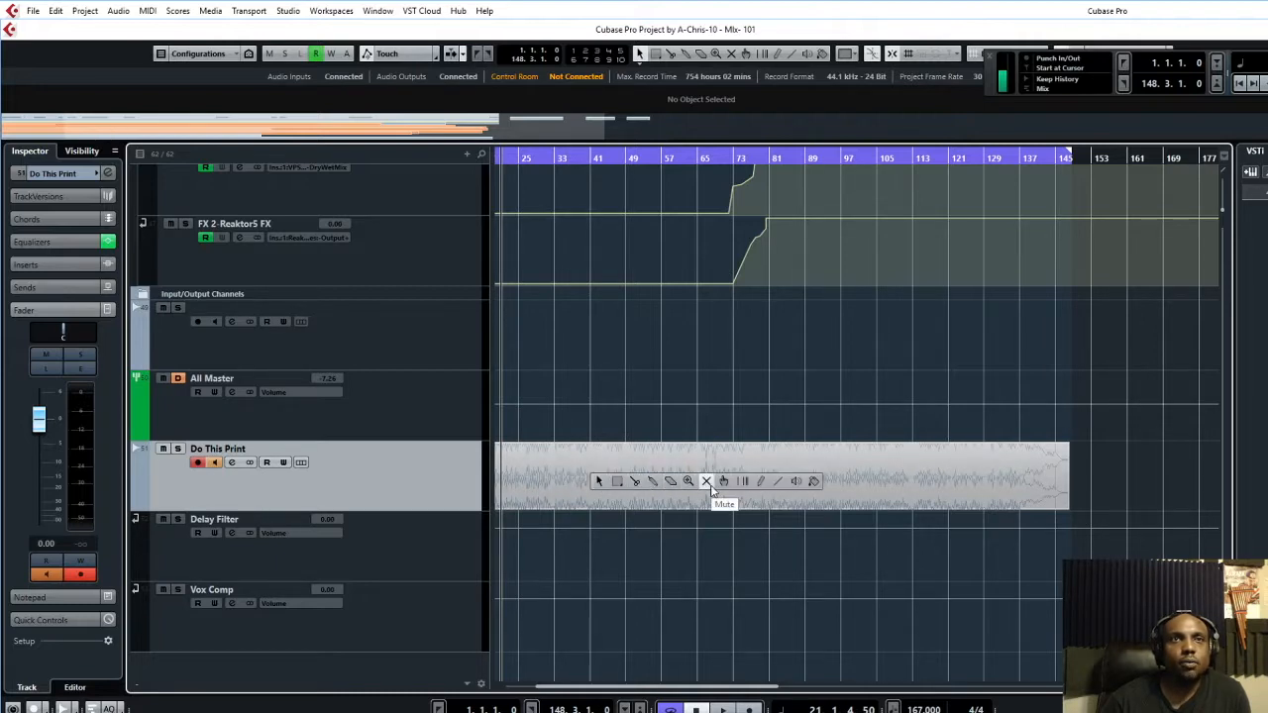
click(706, 482)
click(708, 484)
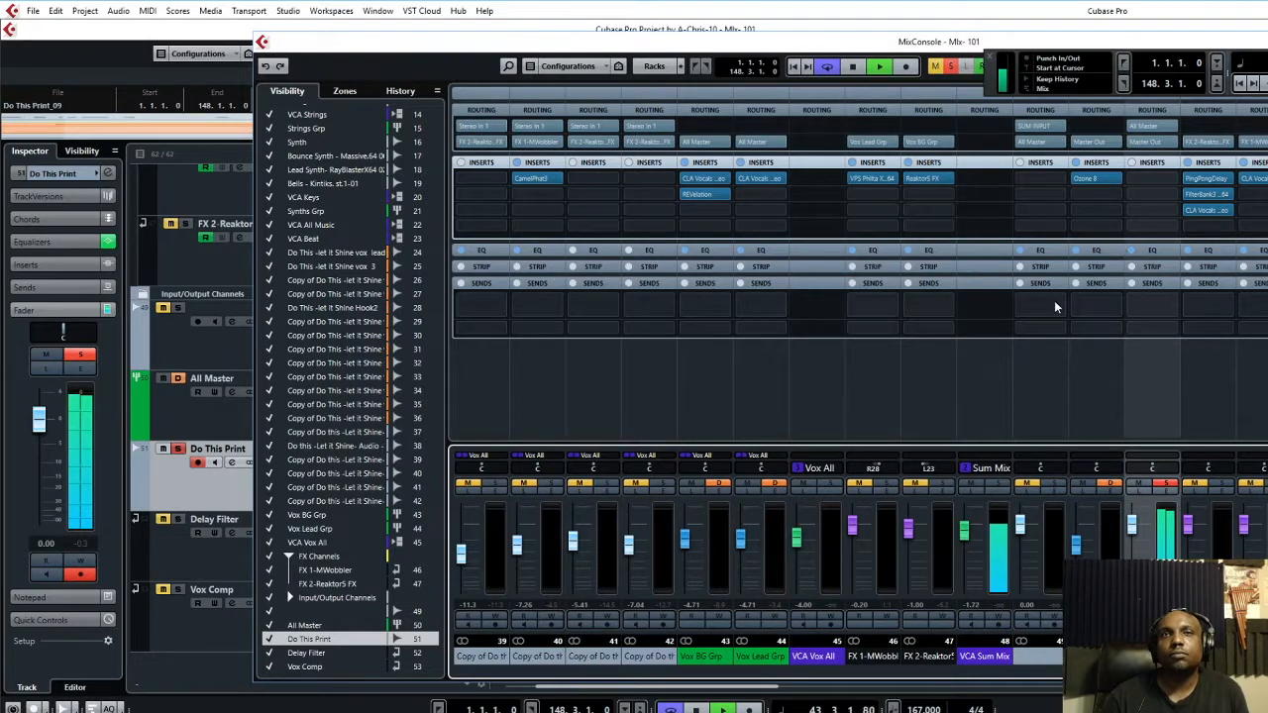
Hide the MixConsole to show the arrangement, then switch back to the Object Selection tool and stop playback.
mouse_move(1267, 672)
mouse_down()
mouse_move(761, 685)
mouse_move(1267, 681)
mouse_up()
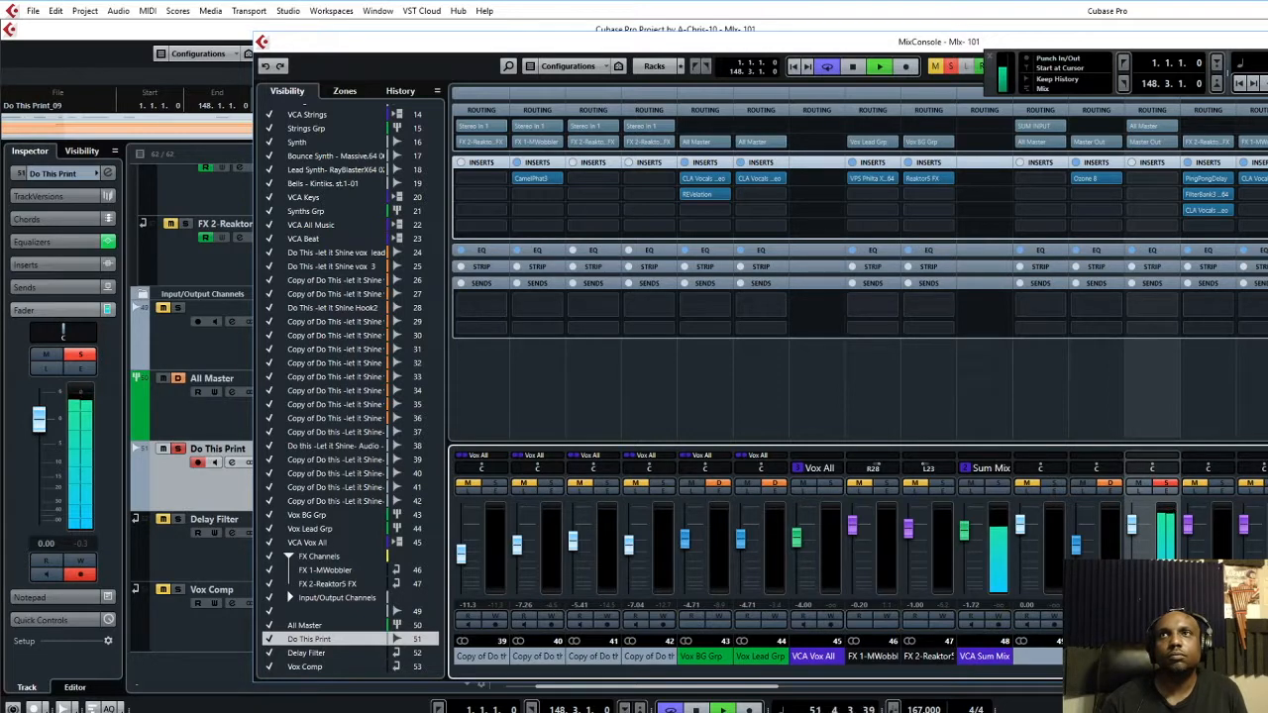
key(F3)
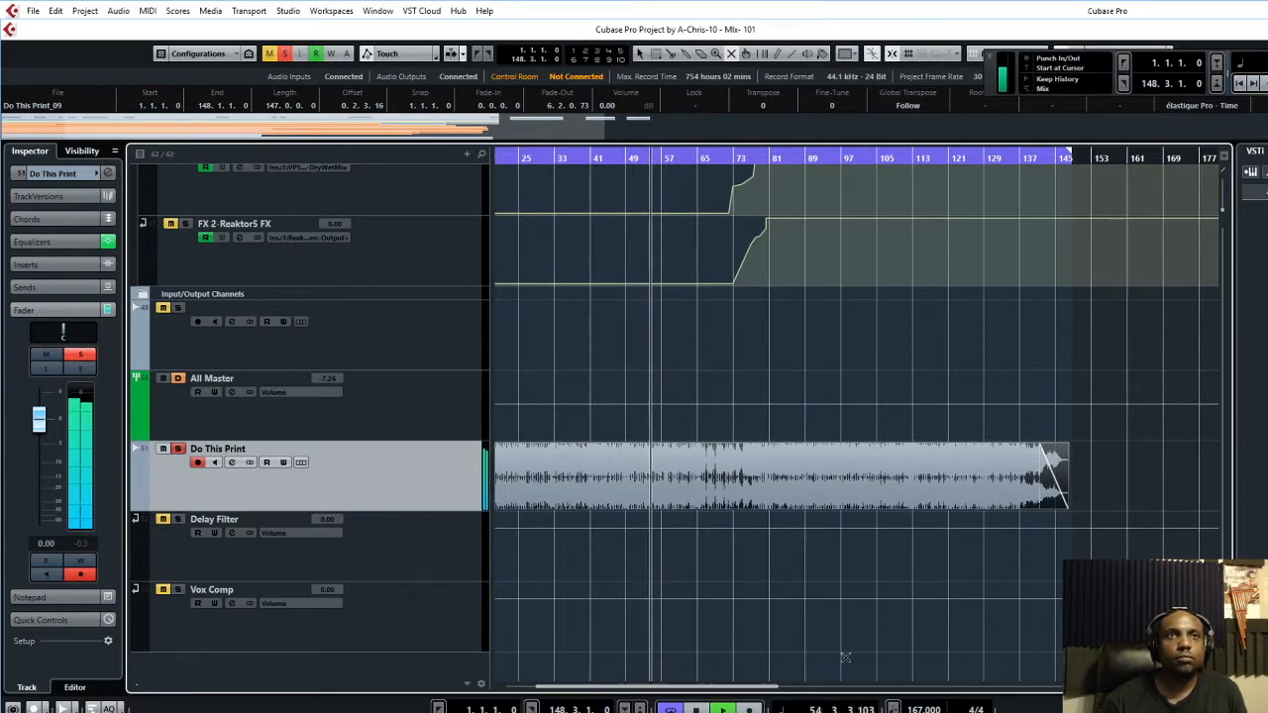
right_click(822, 577)
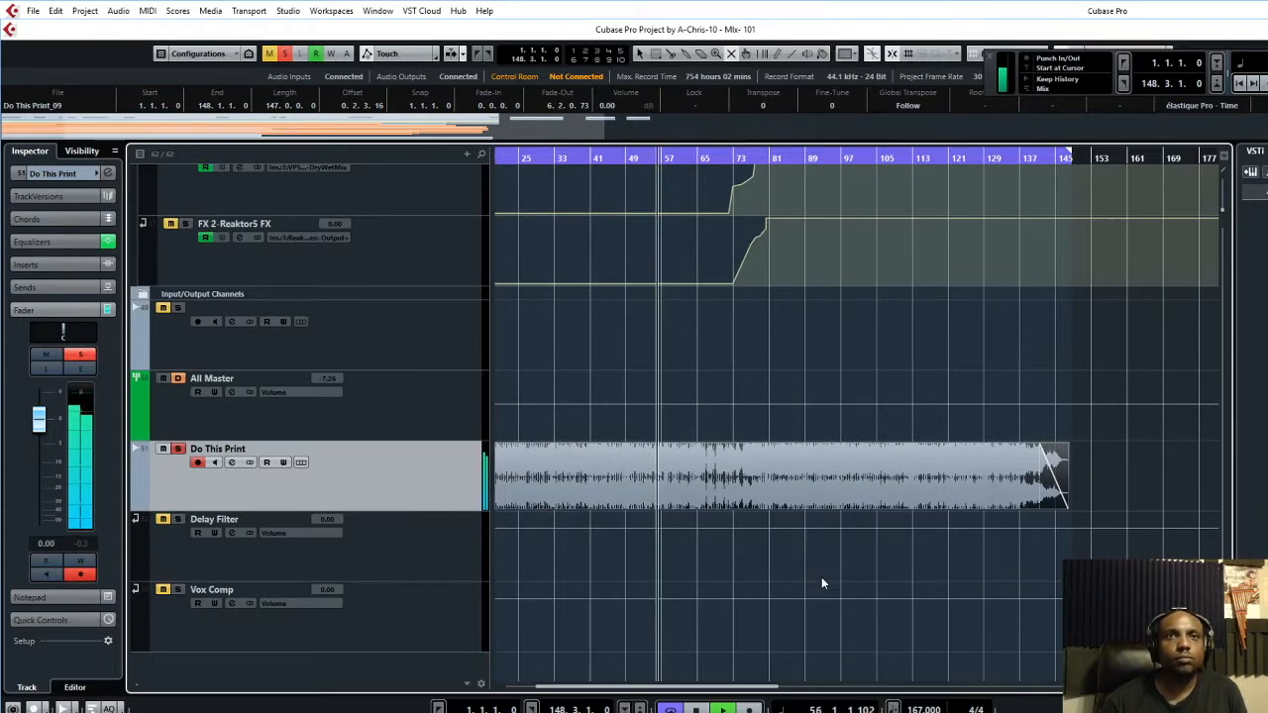
click(822, 576)
key(space)
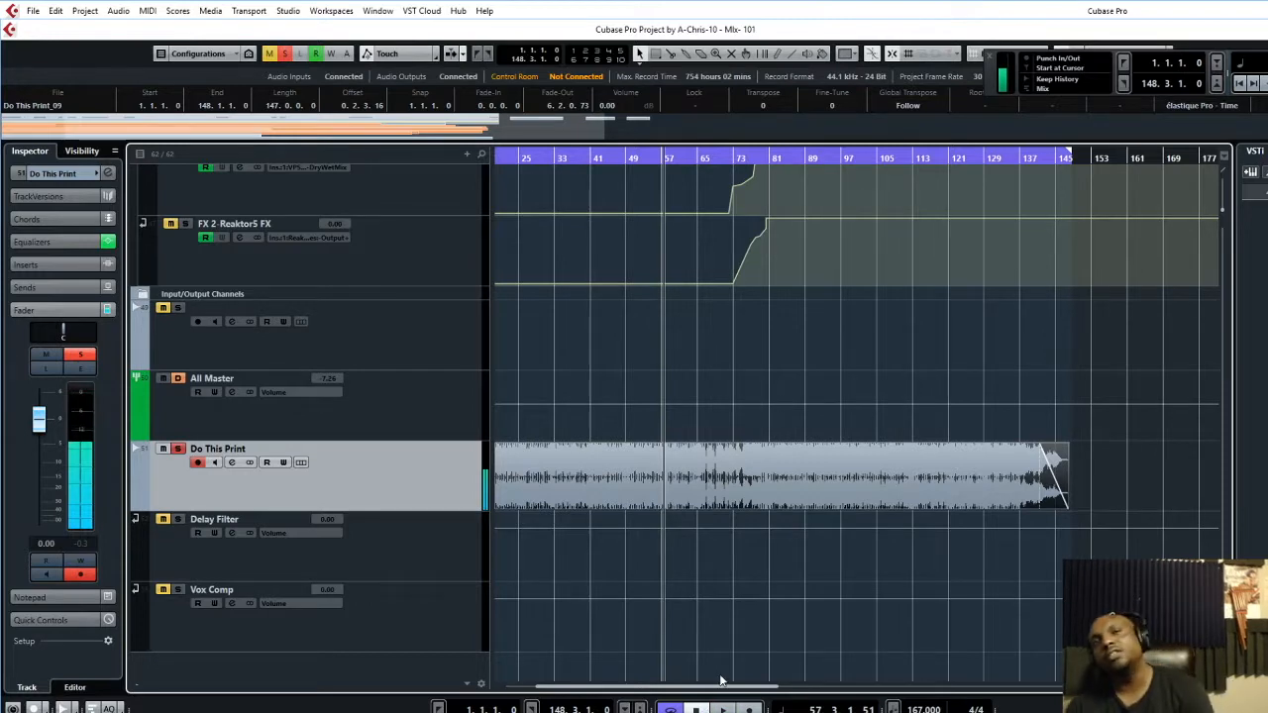